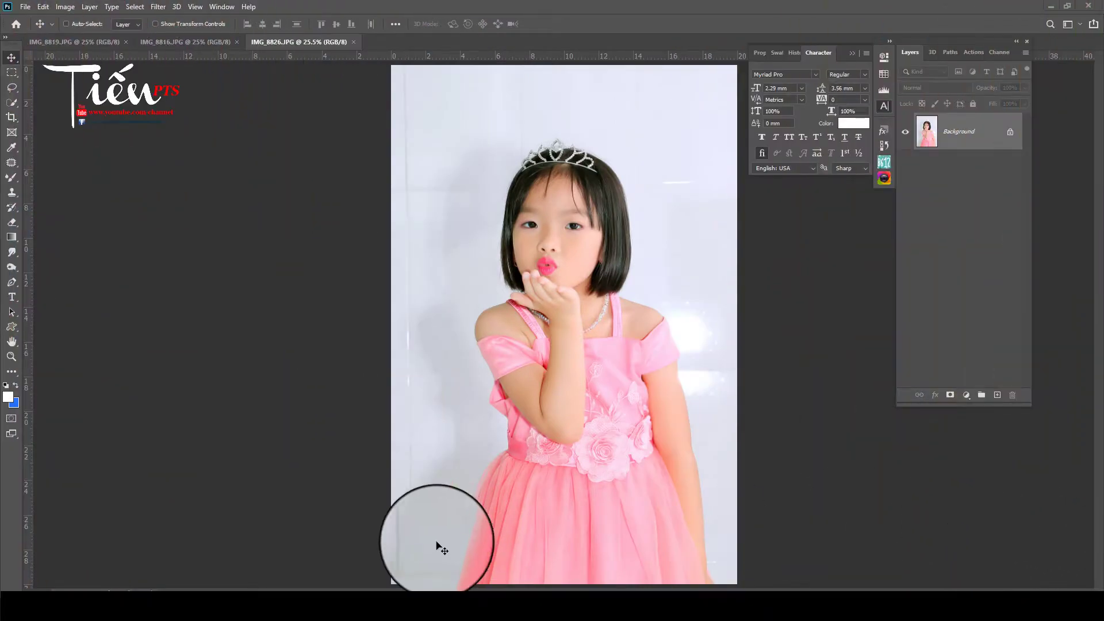
- Zoom in to inspect the pink-dress photo, then show the lasso tool variants
scroll(539, 404, "down", 1)
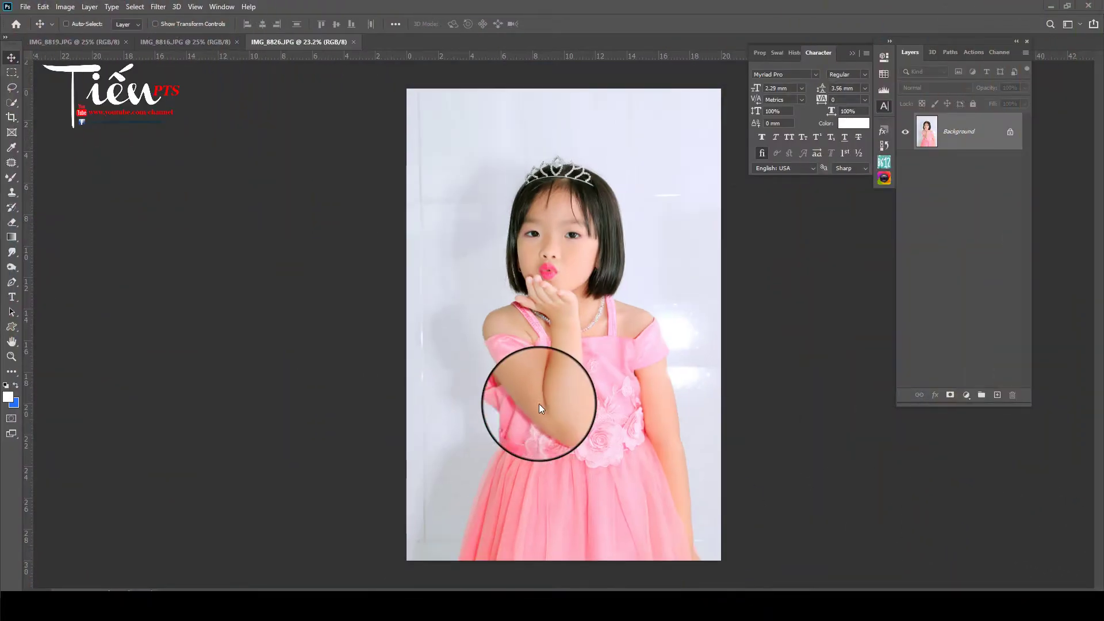
scroll(544, 411, "up", 2)
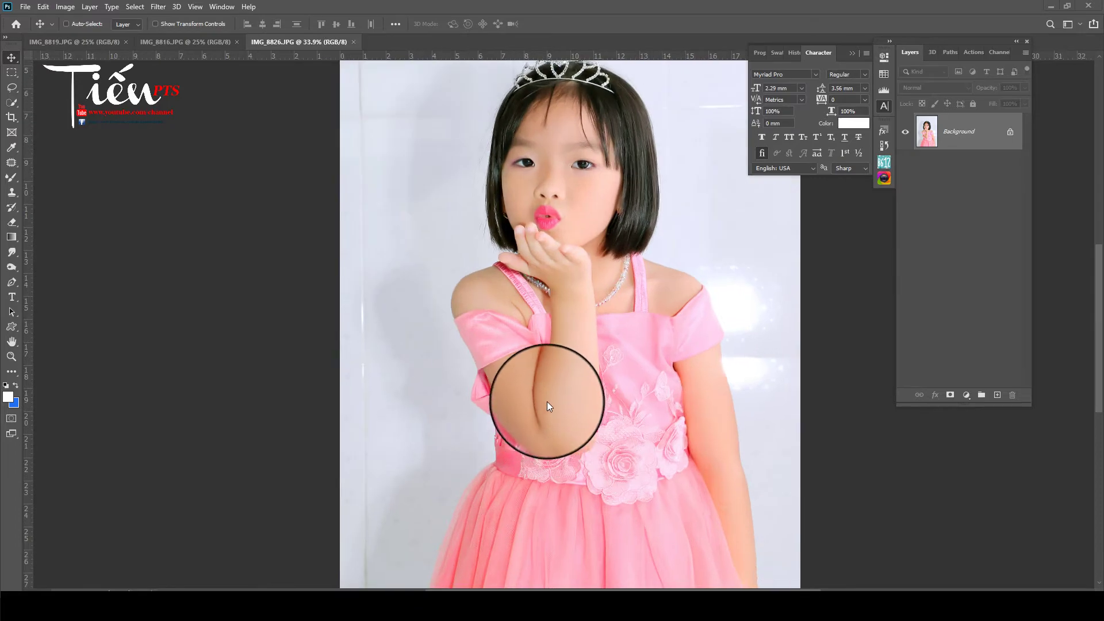
scroll(554, 328, "down", 1)
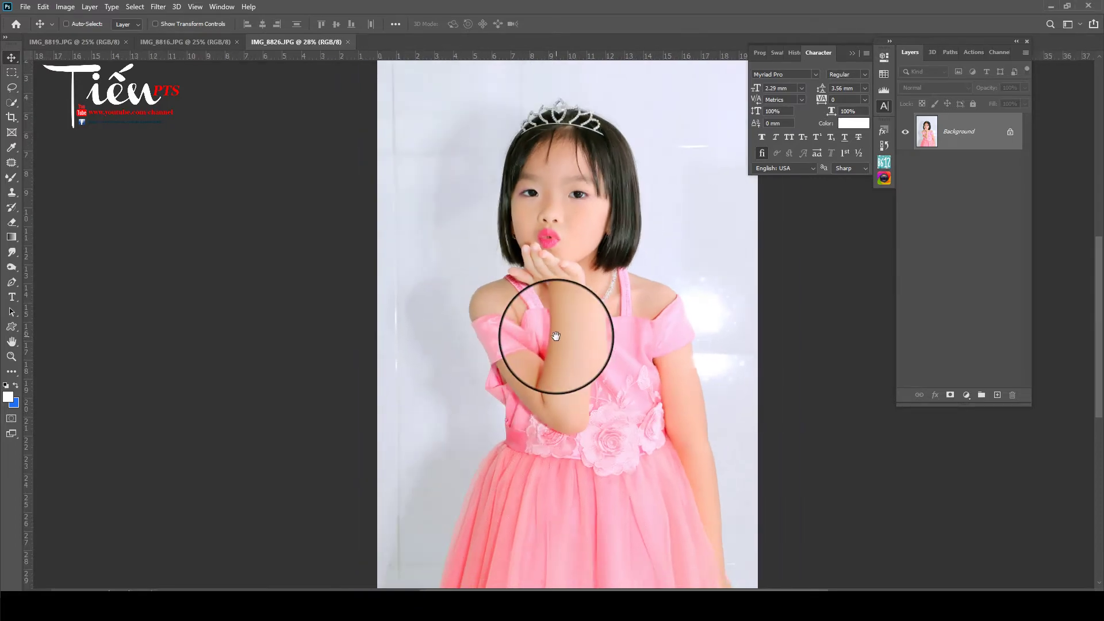
scroll(540, 311, "up", 1)
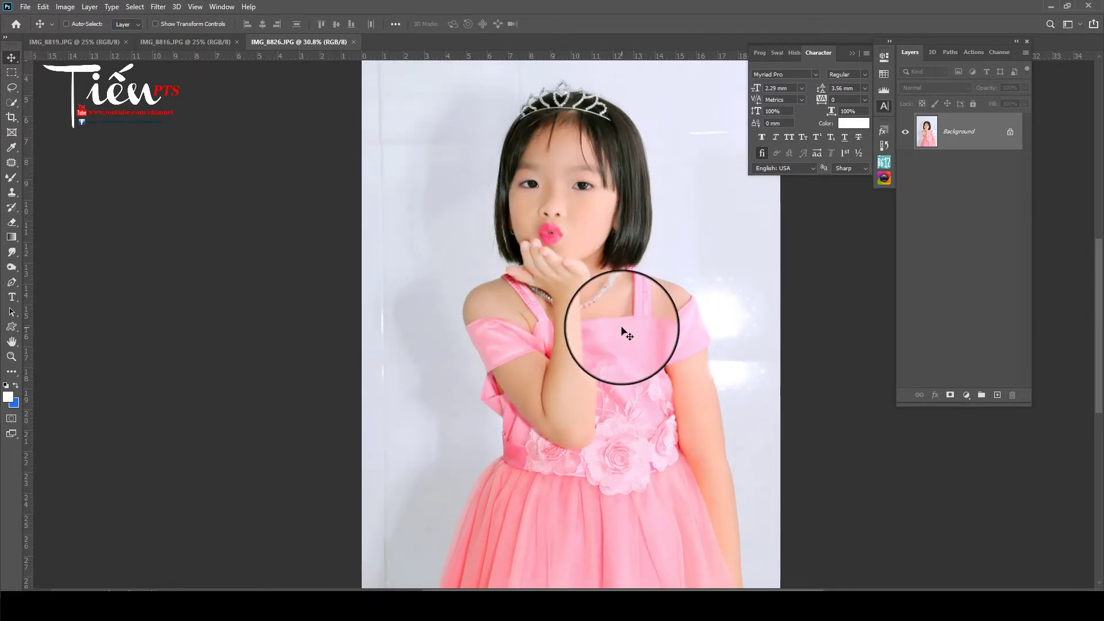
scroll(619, 345, "up", 1)
scroll(556, 248, "down", 1)
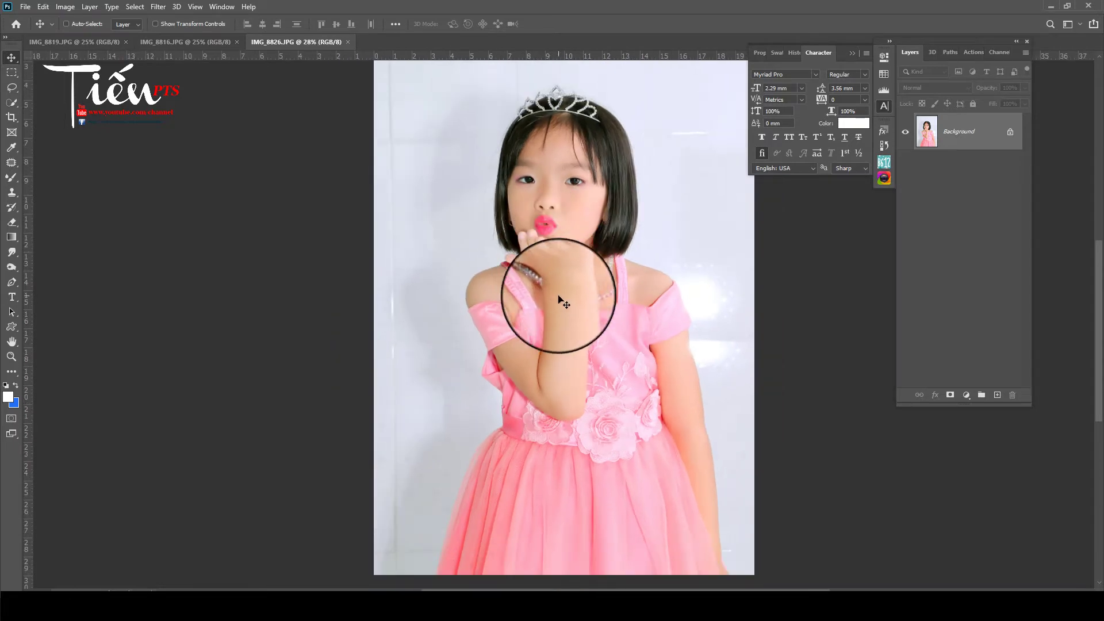
scroll(537, 461, "up", 1)
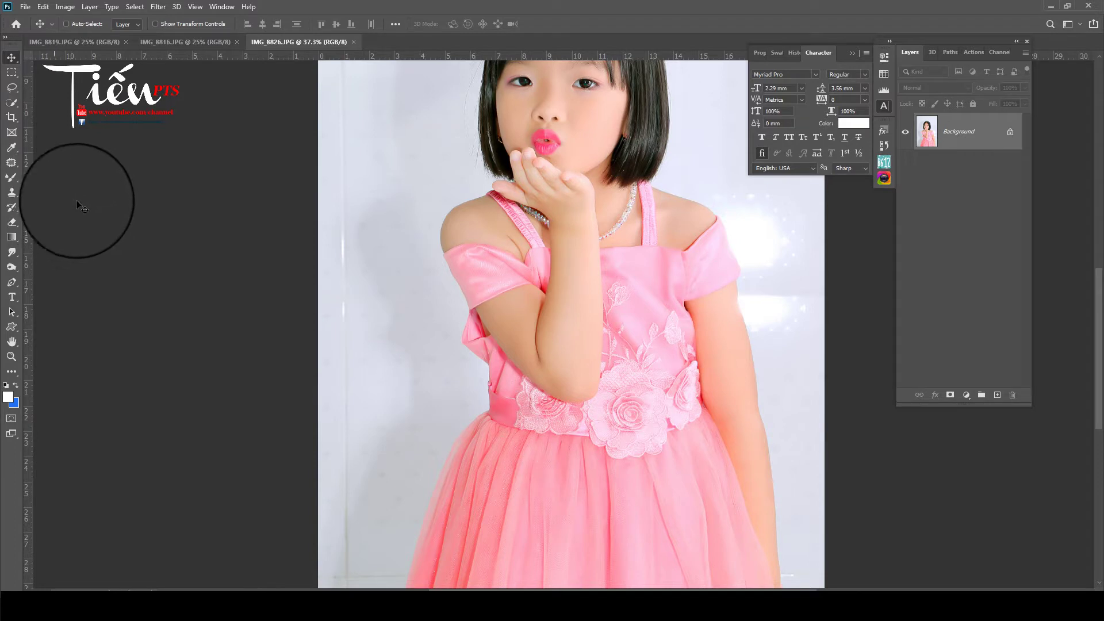
scroll(83, 208, "down", 1)
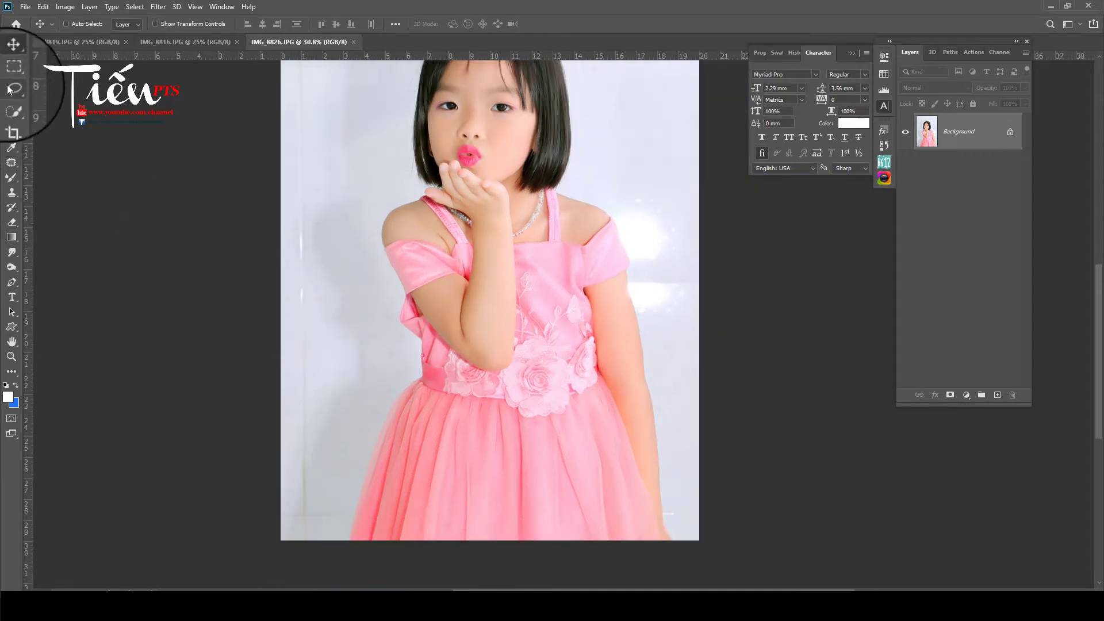
left_click(8, 89)
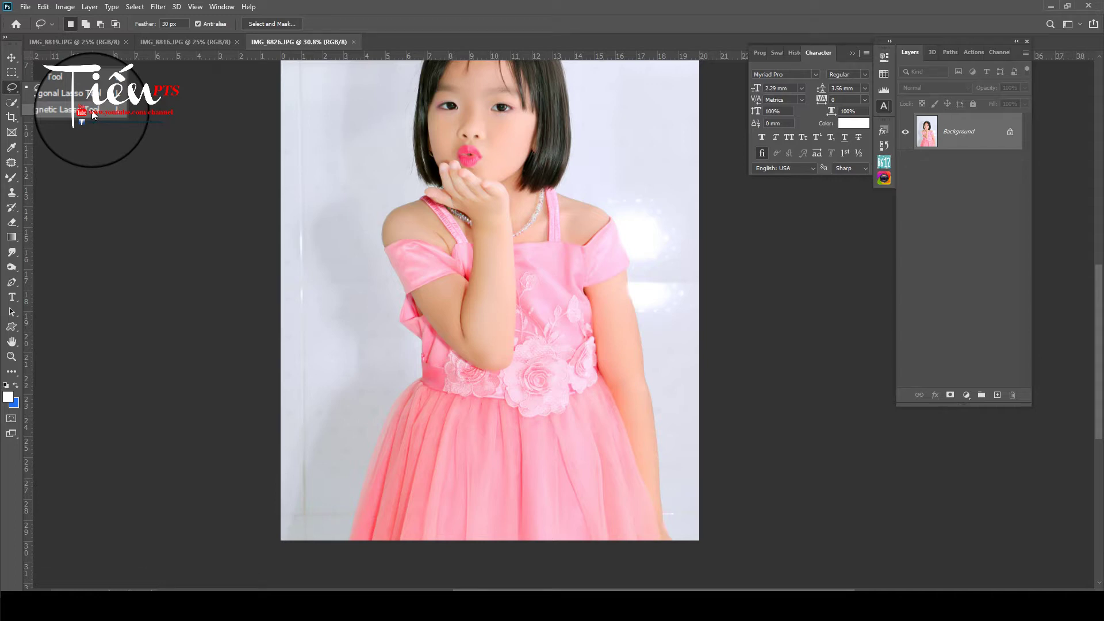
- Pick the Magnetic Lasso and set its detection width to 50 px
left_click(92, 115)
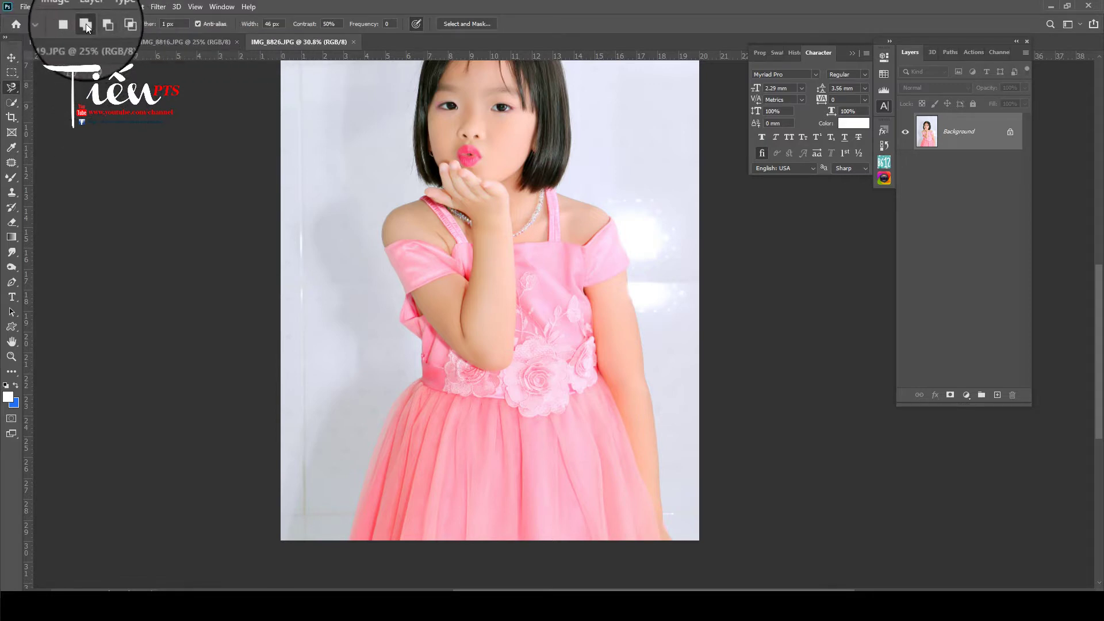
left_click_drag(181, 26, 161, 24)
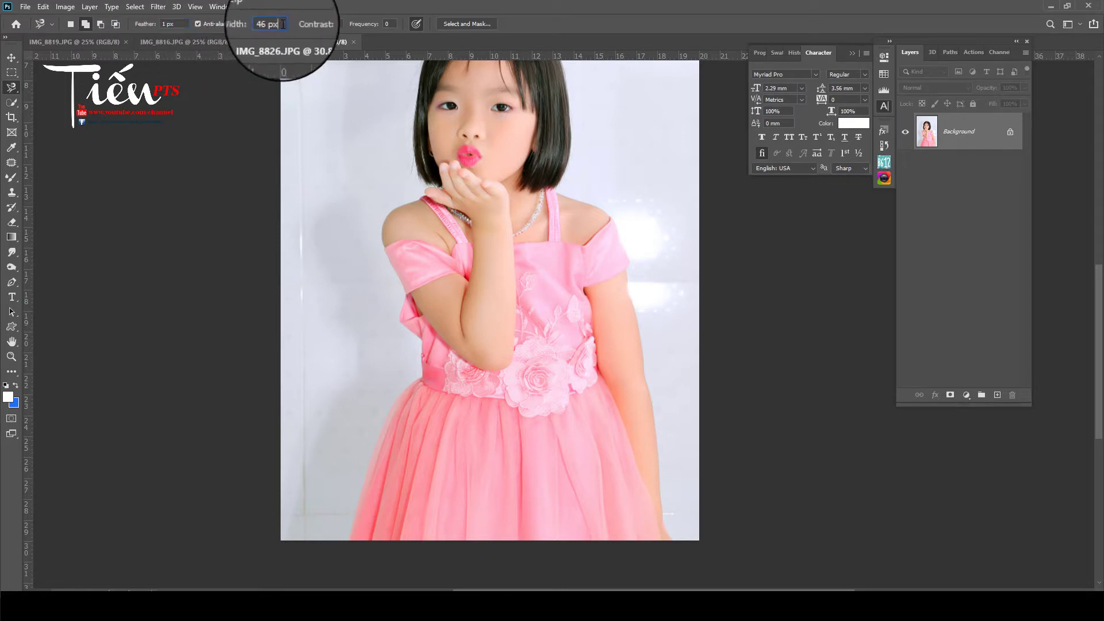
left_click_drag(282, 24, 258, 20)
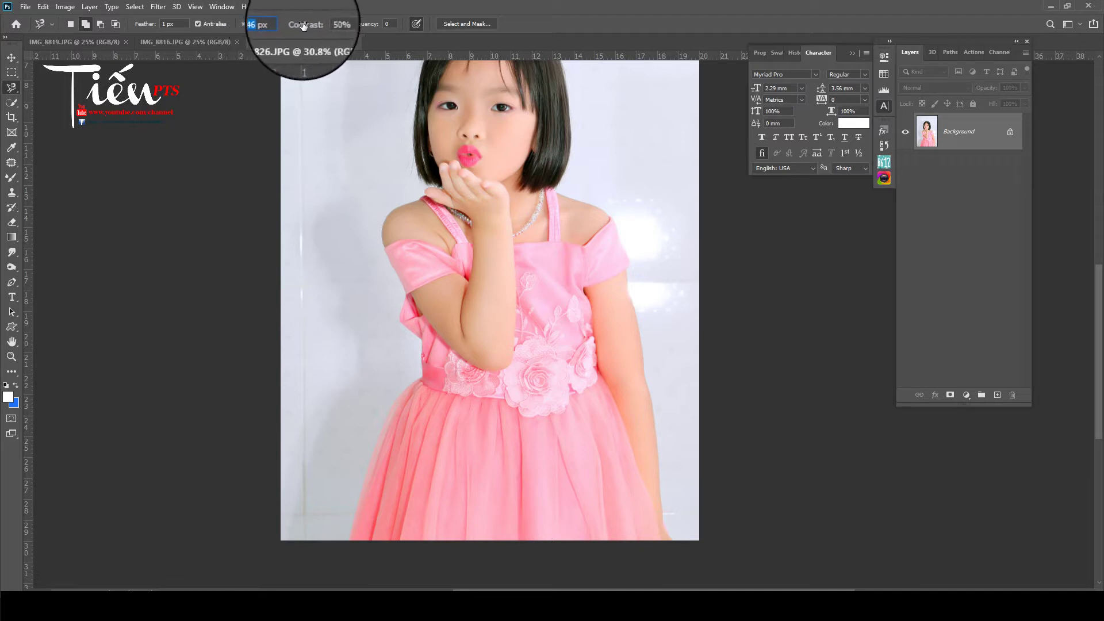
type("50")
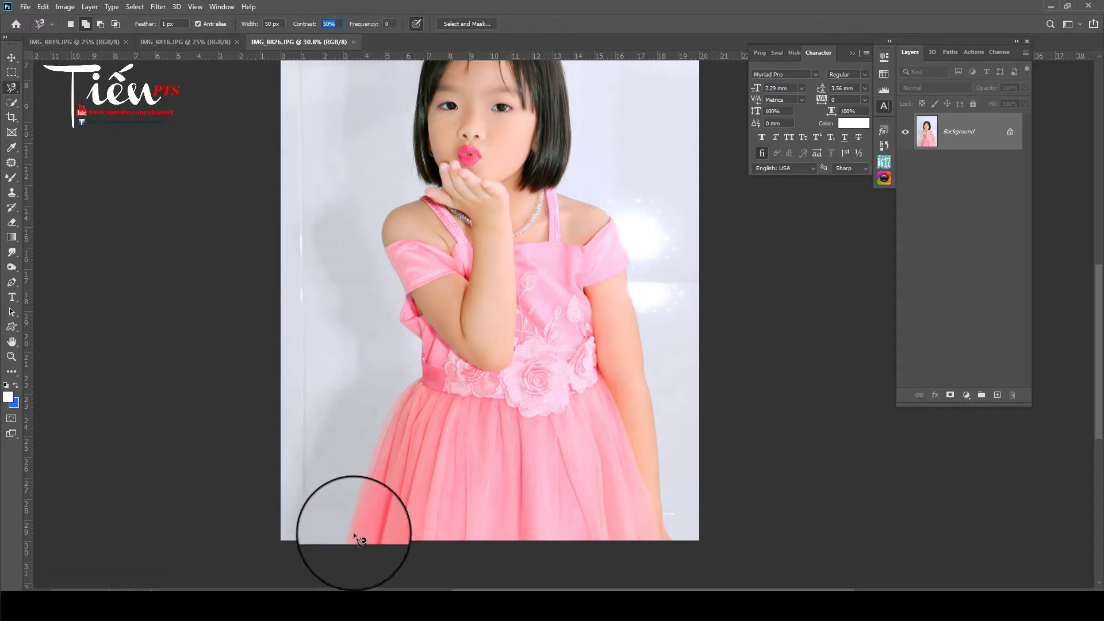
- Trace the outline up the left edge of the skirt and dress
scroll(395, 538, "up", 2)
mouse_move(362, 490)
left_mouse_down()
mouse_move(424, 305)
mouse_move(395, 352)
left_mouse_up()
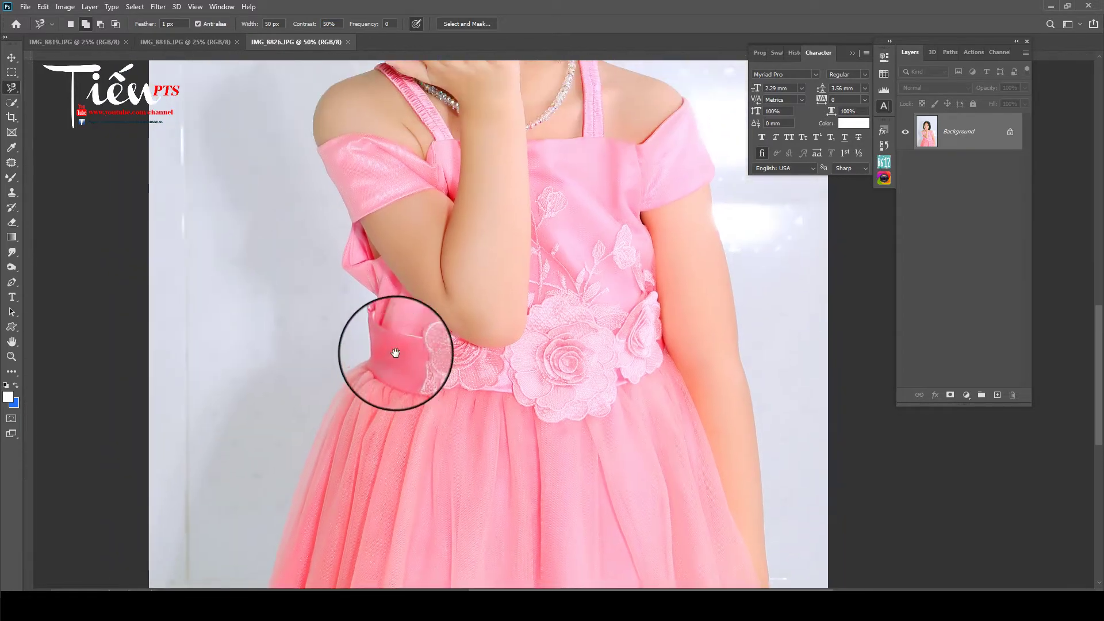
left_click_drag(419, 192, 387, 301)
scroll(300, 316, "up", 2)
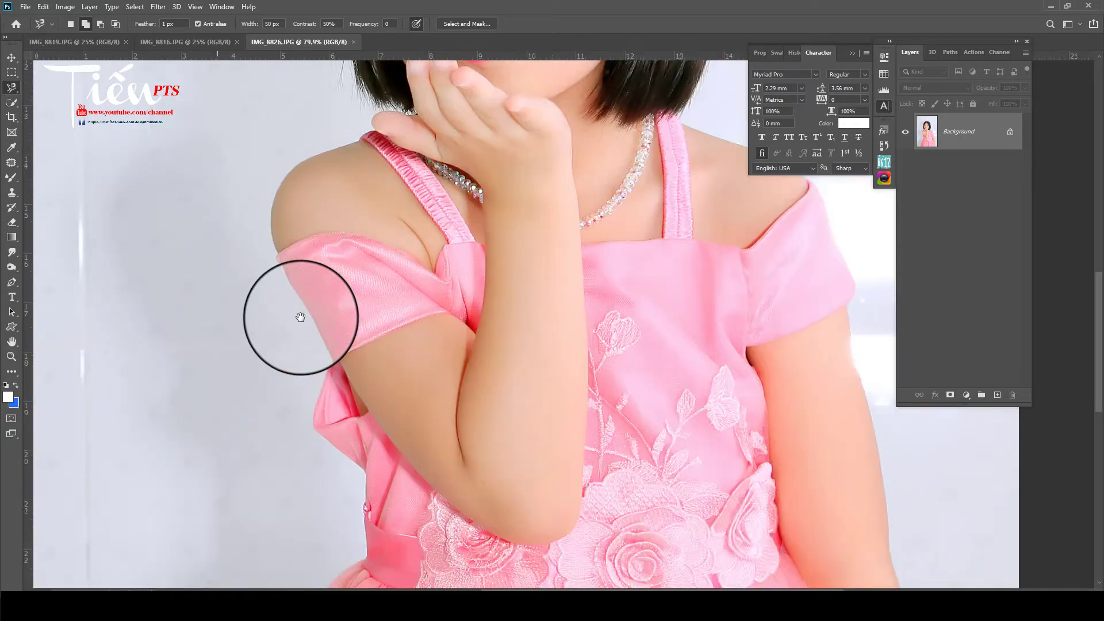
scroll(301, 317, "up", 1)
left_click_drag(382, 431, 382, 284)
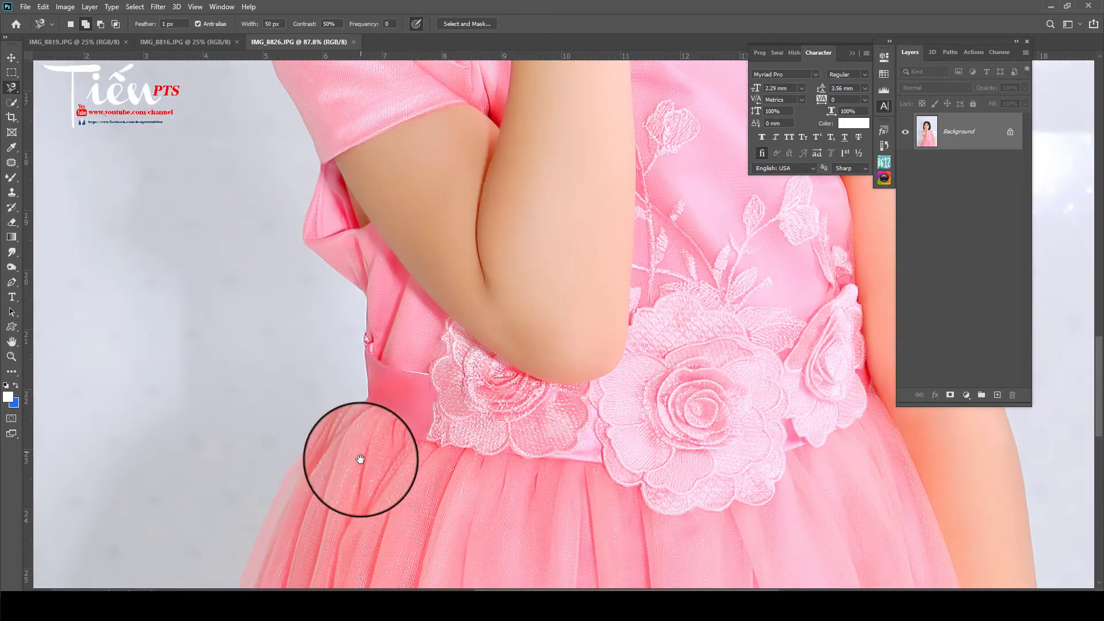
mouse_move(360, 459)
left_mouse_down()
mouse_move(399, 281)
mouse_move(353, 316)
mouse_move(353, 289)
left_mouse_up()
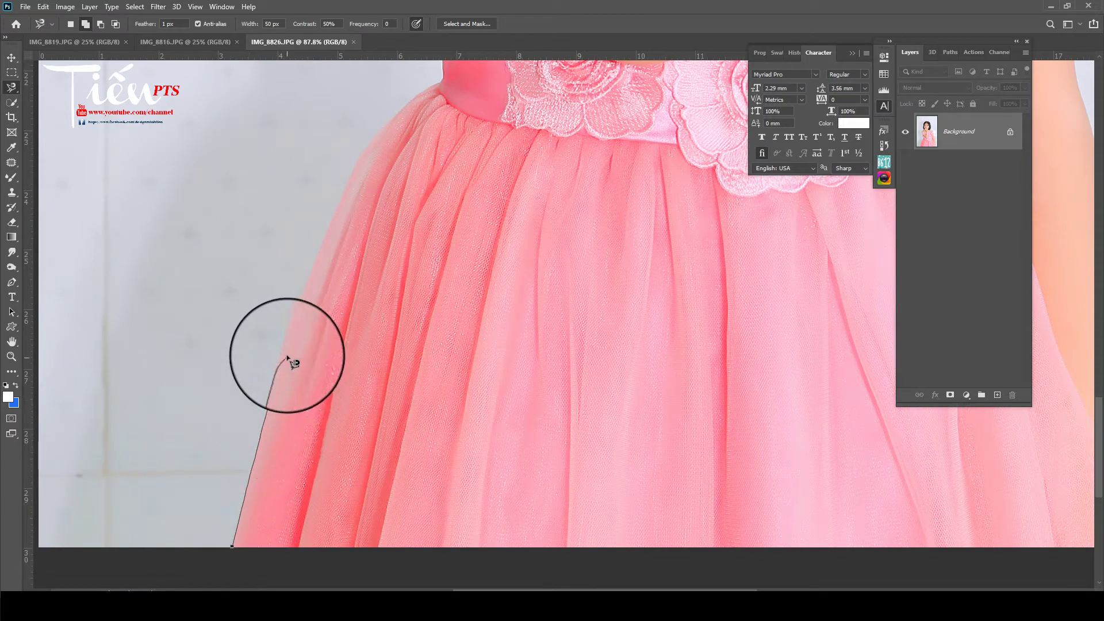
left_click_drag(374, 144, 304, 432)
key("ctrl+r")
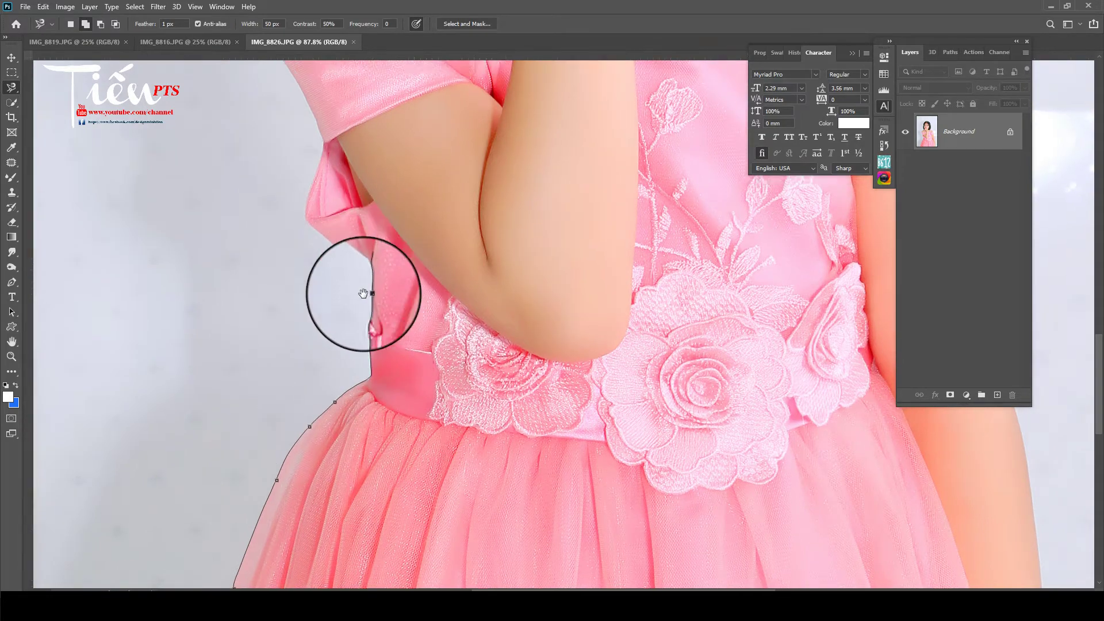
left_click_drag(373, 270, 400, 457)
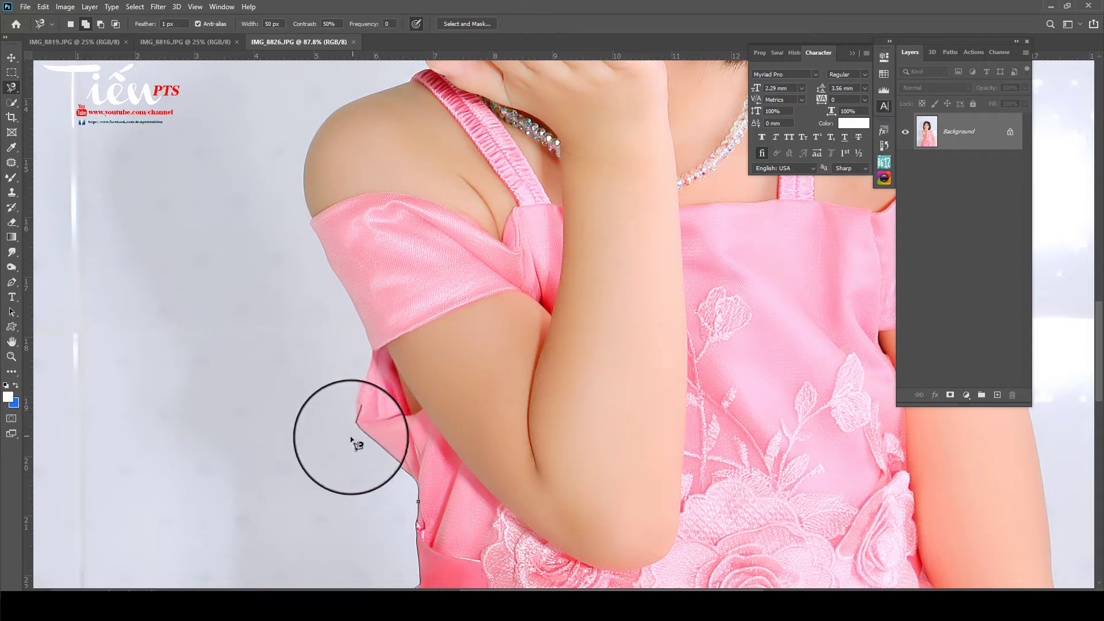
left_click_drag(354, 407, 365, 358)
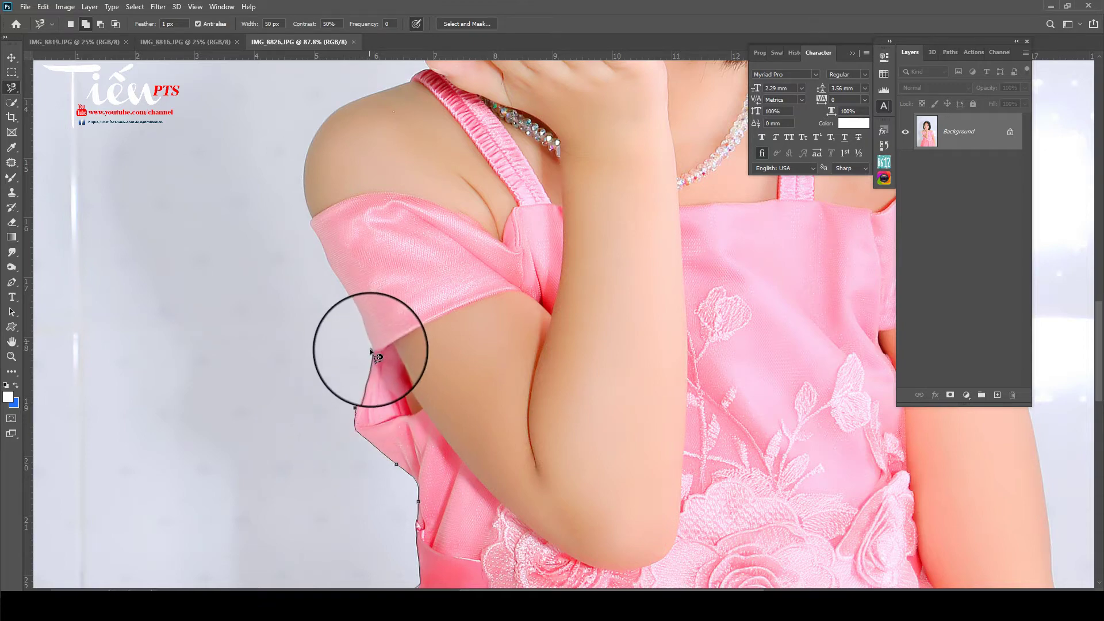
- Continue the outline along the left shoulder and hand, then over the hair and tiara
left_click_drag(301, 148, 241, 454)
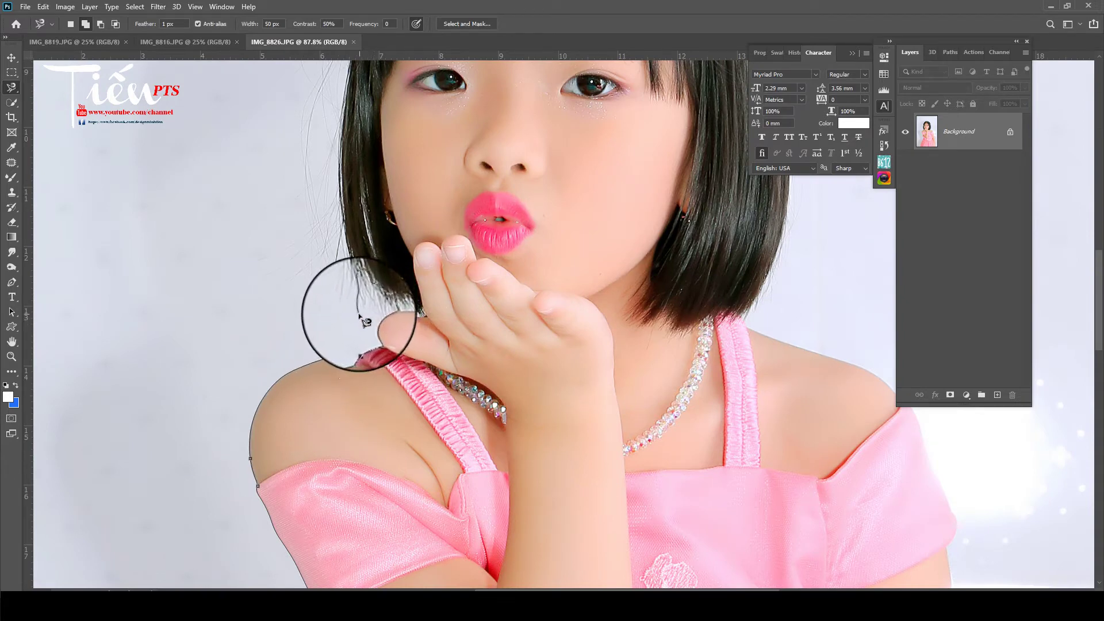
left_click_drag(359, 314, 386, 310)
left_click(375, 313)
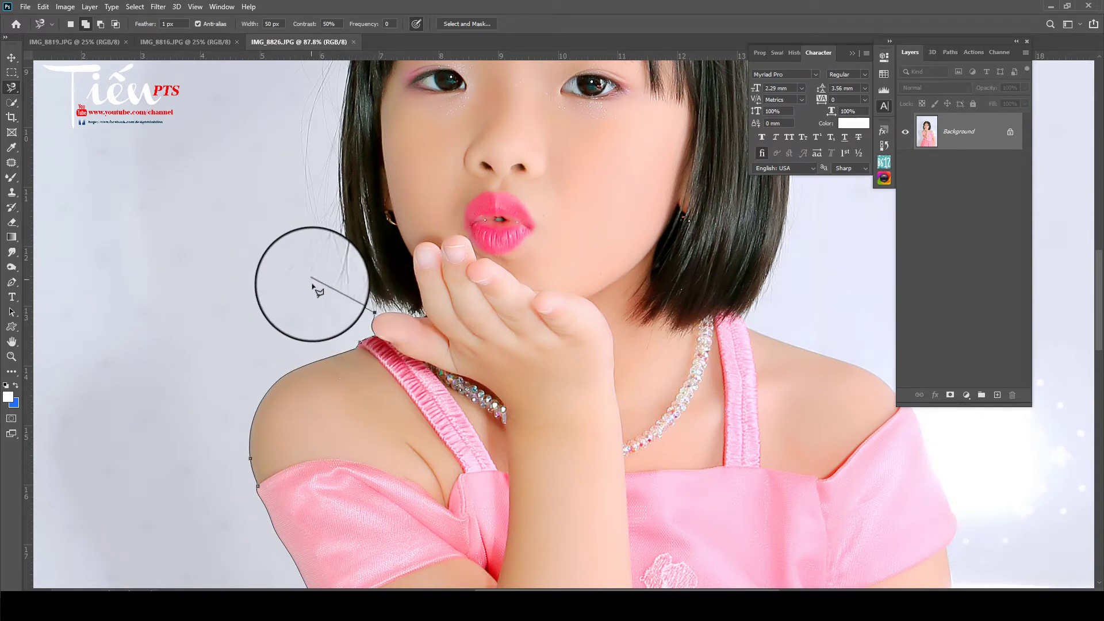
mouse_move(307, 150)
left_mouse_down()
mouse_move(231, 444)
mouse_move(234, 288)
mouse_move(286, 169)
left_mouse_up()
mouse_move(326, 110)
left_mouse_down()
mouse_move(394, 80)
mouse_move(627, 111)
mouse_move(731, 267)
mouse_move(747, 424)
mouse_move(733, 456)
mouse_move(370, 143)
mouse_move(390, 127)
mouse_move(382, 230)
mouse_move(357, 288)
mouse_move(306, 324)
mouse_move(330, 347)
mouse_move(429, 372)
mouse_move(476, 424)
mouse_move(286, 224)
left_mouse_up()
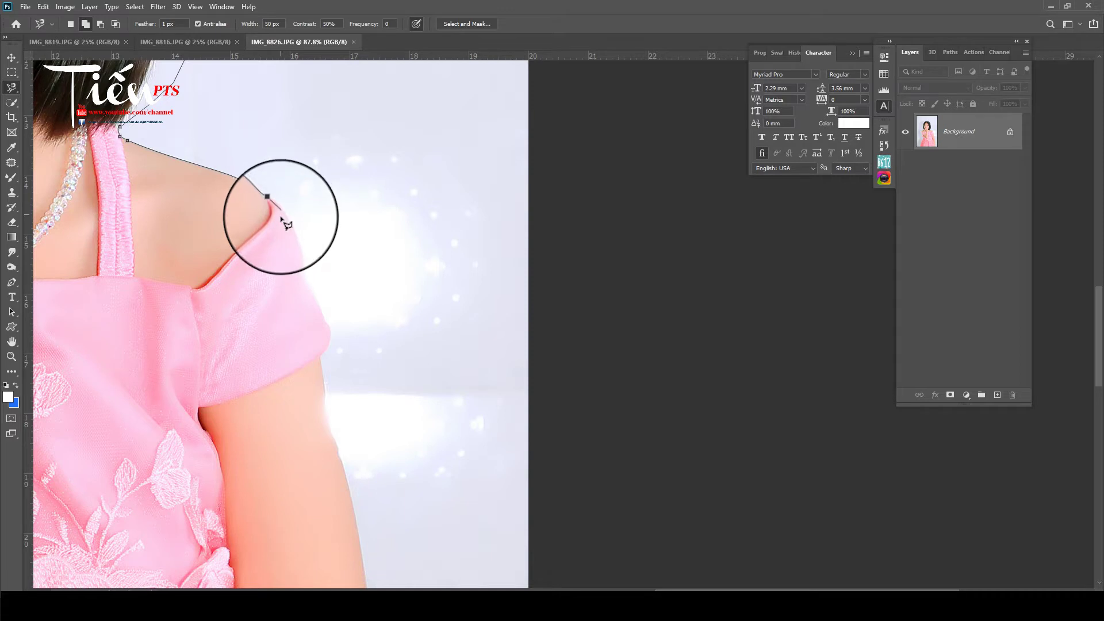
- Run the outline down the right shoulder and arm to the photo's bottom edge
left_click_drag(286, 224, 311, 290)
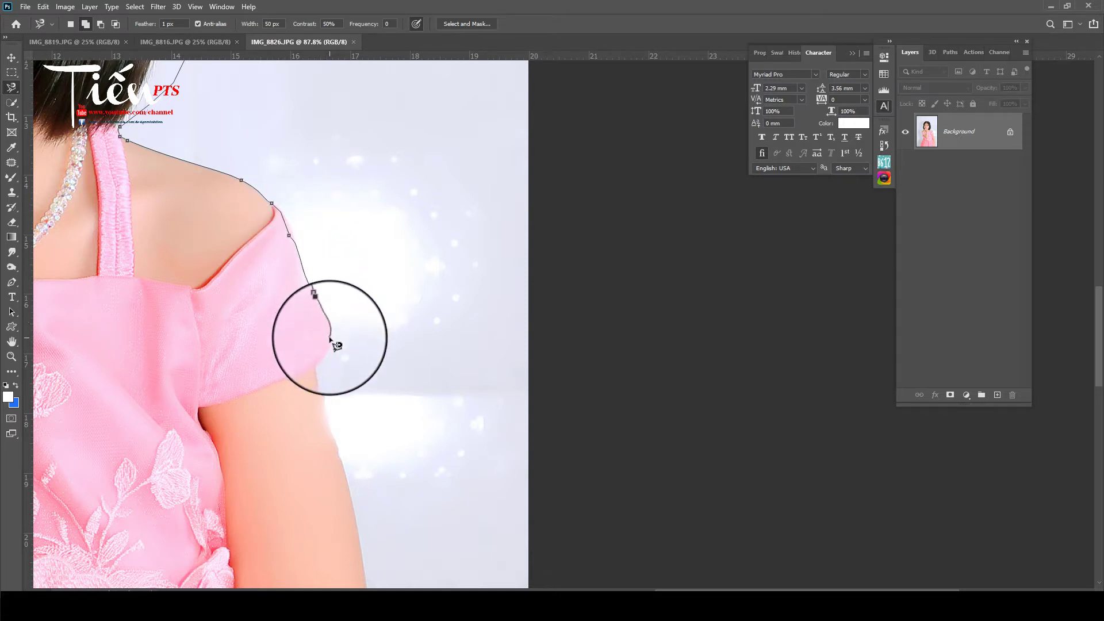
mouse_move(320, 361)
left_mouse_down()
mouse_move(328, 202)
mouse_move(334, 268)
left_mouse_up()
mouse_move(345, 338)
left_mouse_down()
mouse_move(360, 439)
mouse_move(328, 207)
mouse_move(353, 377)
left_mouse_up()
mouse_move(374, 499)
left_mouse_down()
mouse_move(375, 222)
mouse_move(383, 264)
left_mouse_up()
mouse_move(386, 314)
left_mouse_down()
mouse_move(409, 362)
mouse_move(129, 406)
mouse_move(234, 382)
mouse_move(61, 400)
left_mouse_up()
scroll(234, 382, "left", 10)
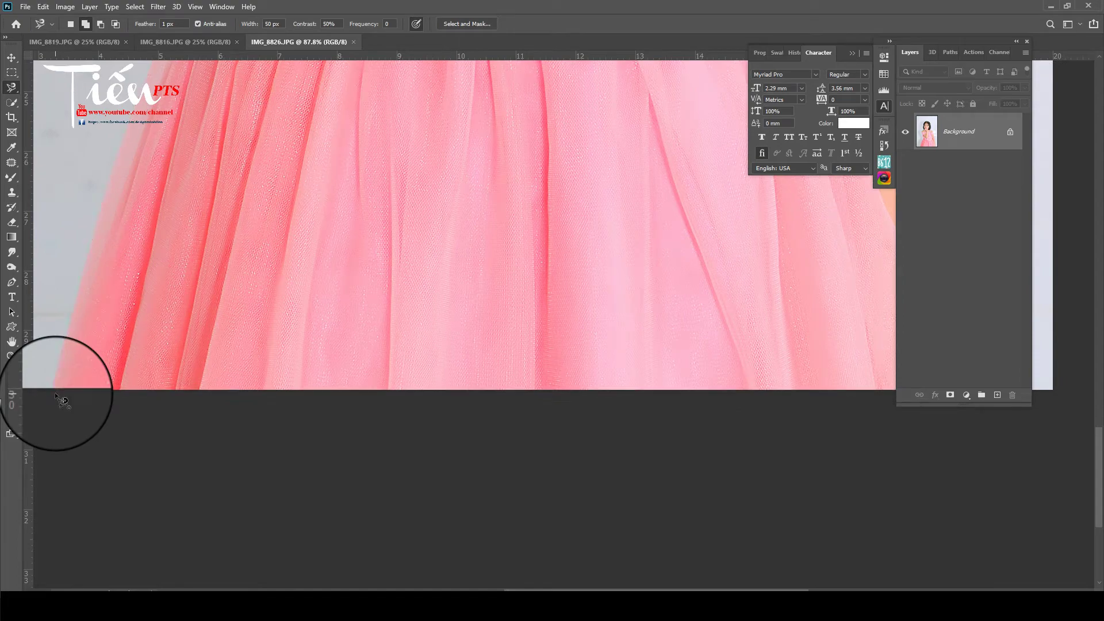
scroll(326, 252, "down", 2)
- Apply a 1.5 px feather to the girl's selection
scroll(326, 251, "down", 2)
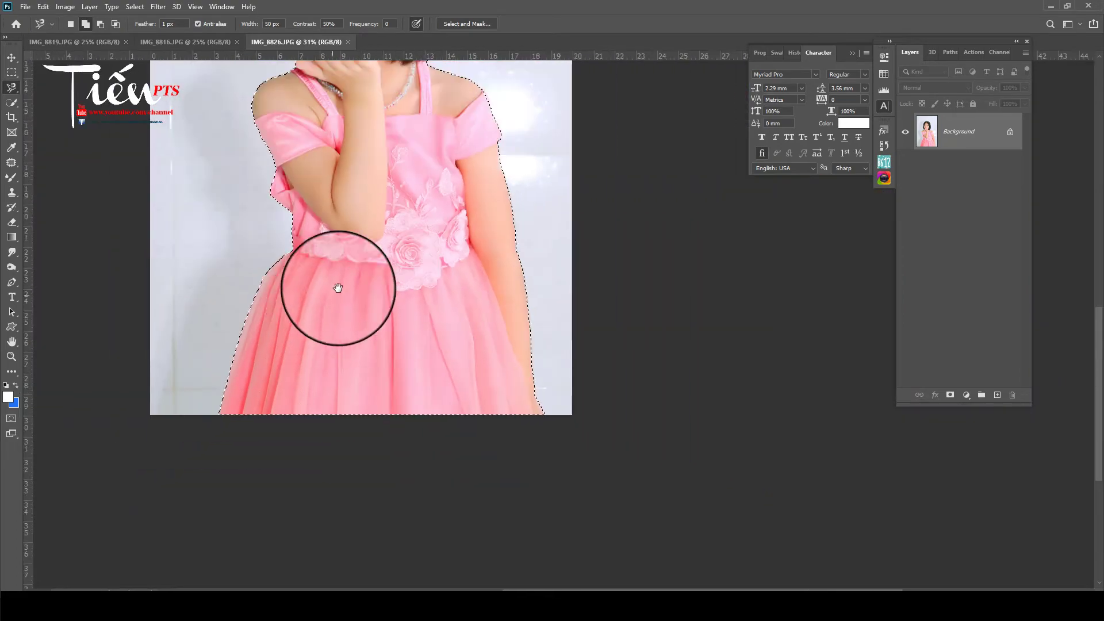
scroll(382, 153, "up", 1)
scroll(370, 247, "up", 1)
scroll(371, 235, "up", 1)
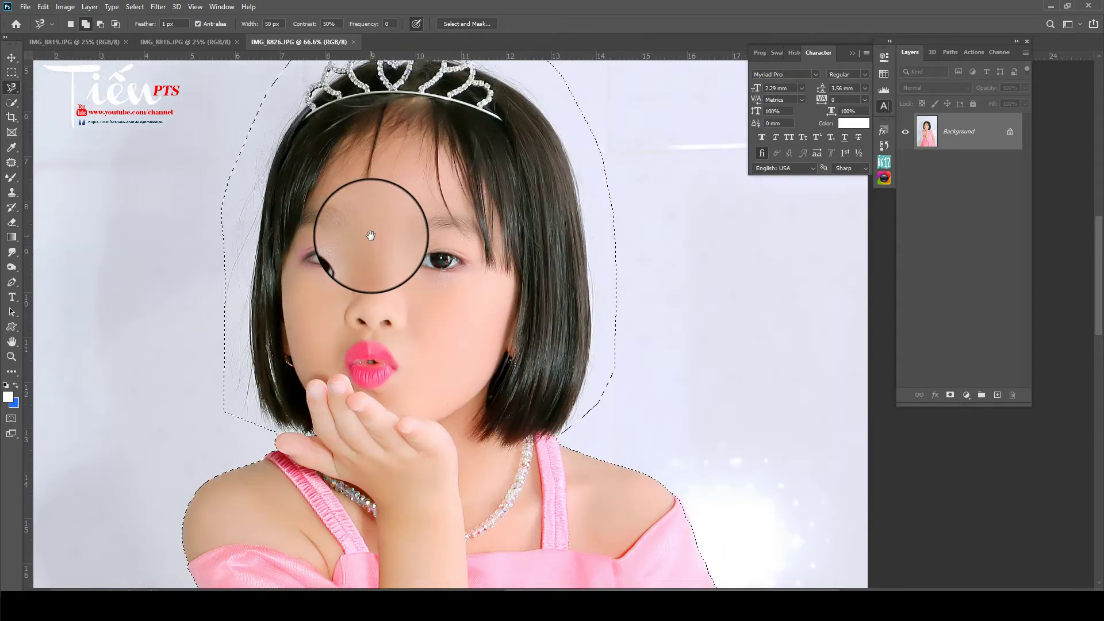
scroll(365, 231, "up", 1)
scroll(364, 231, "down", 1)
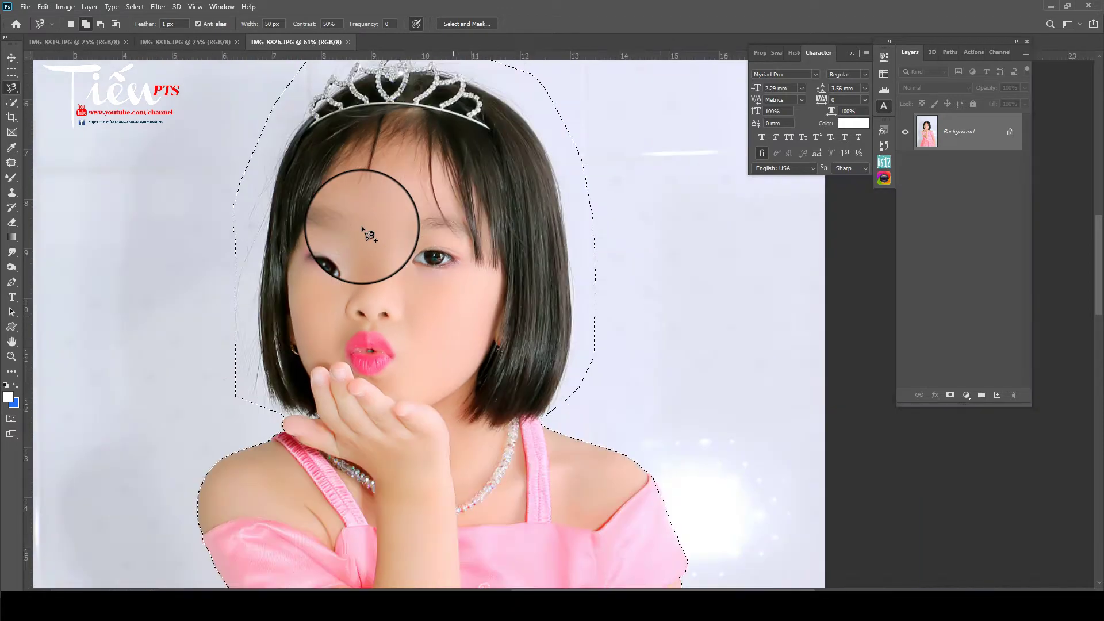
scroll(365, 229, "down", 1)
scroll(474, 288, "down", 1)
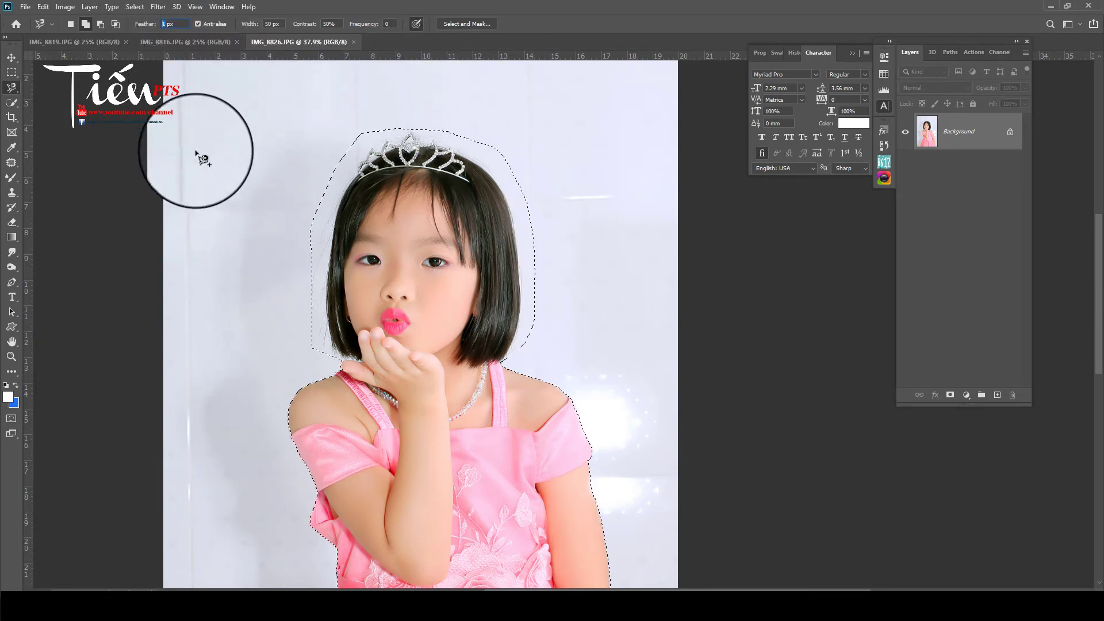
key("Return")
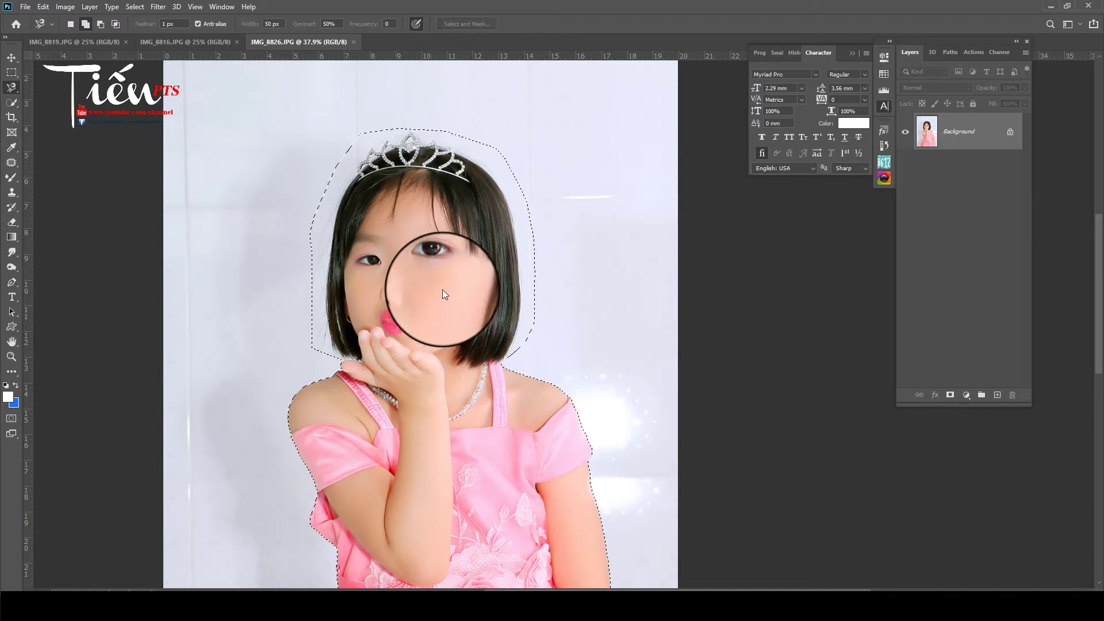
key("shift+F6")
type("1.5")
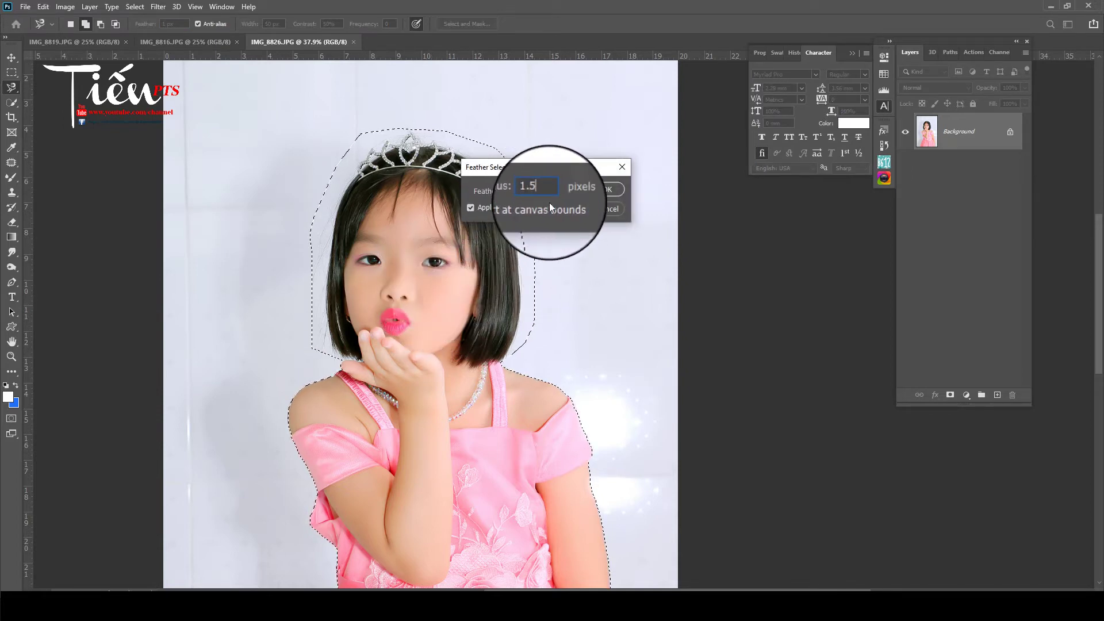
left_click(607, 189)
scroll(419, 316, "up", 2)
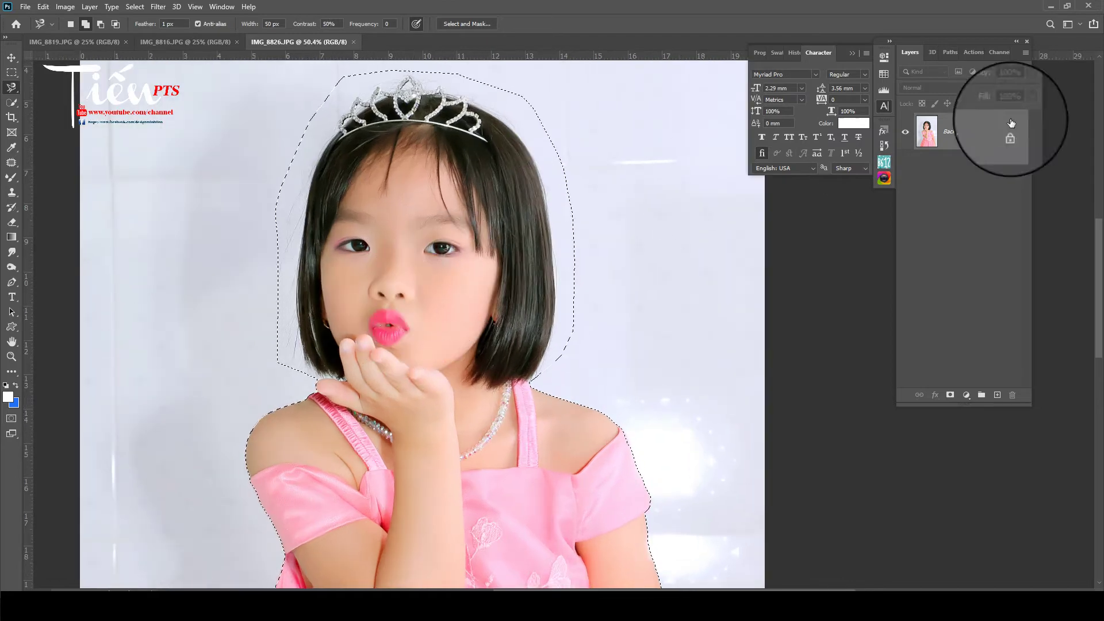
- Copy the selected girl onto a new layer and hide the original Background
key("ctrl+j")
left_click(908, 169)
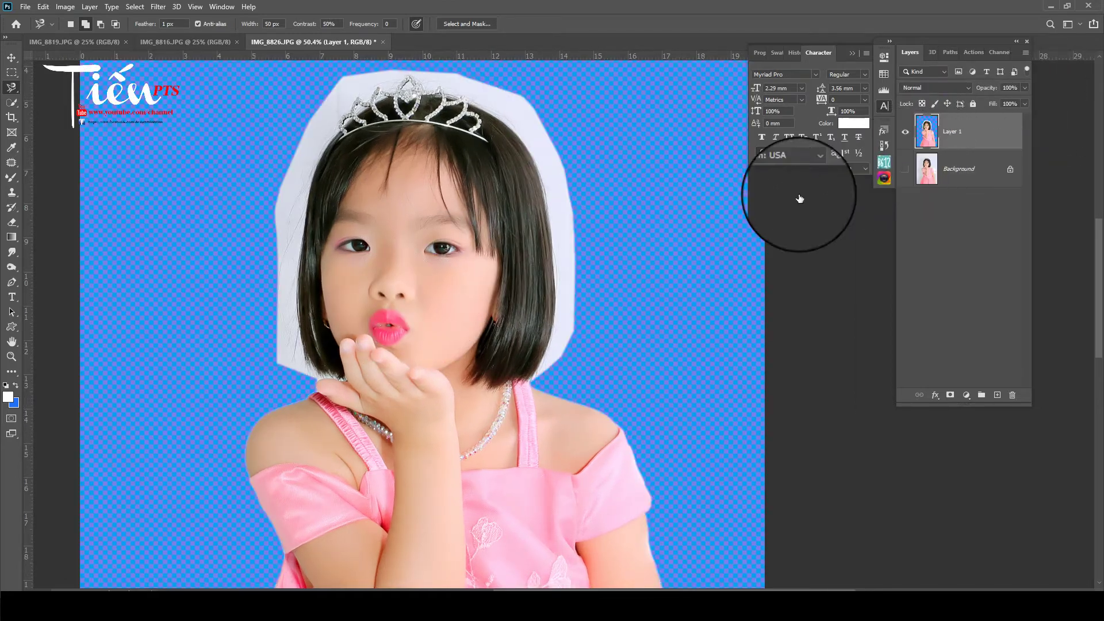
scroll(362, 438, "up", 3)
scroll(719, 403, "down", 2)
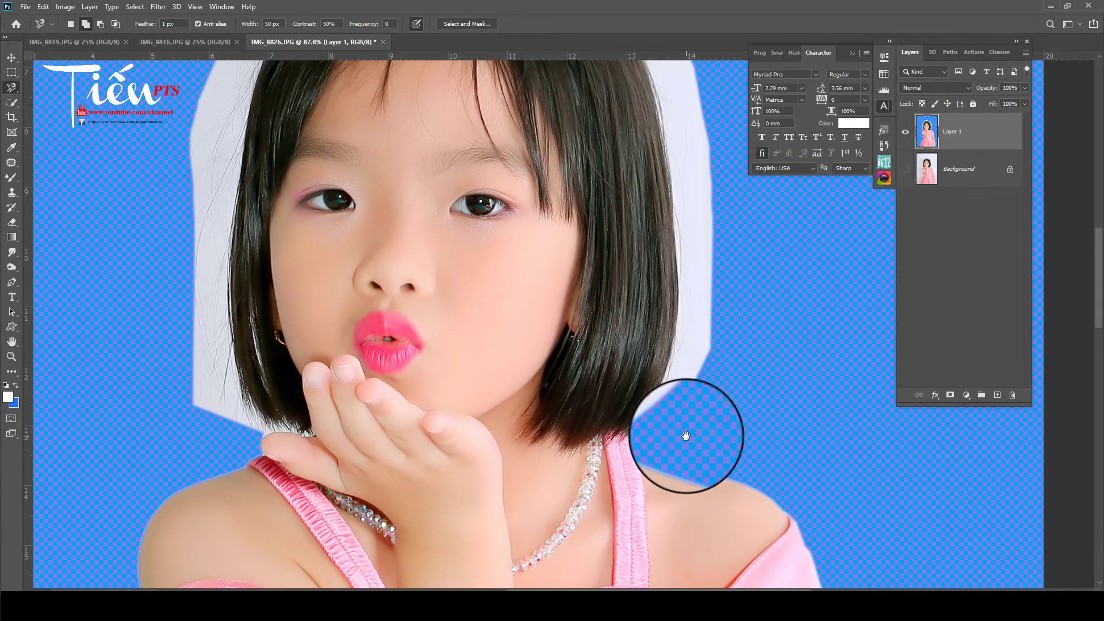
scroll(695, 439, "down", 2)
scroll(671, 407, "down", 1)
scroll(545, 208, "down", 2)
key("ctrl+r")
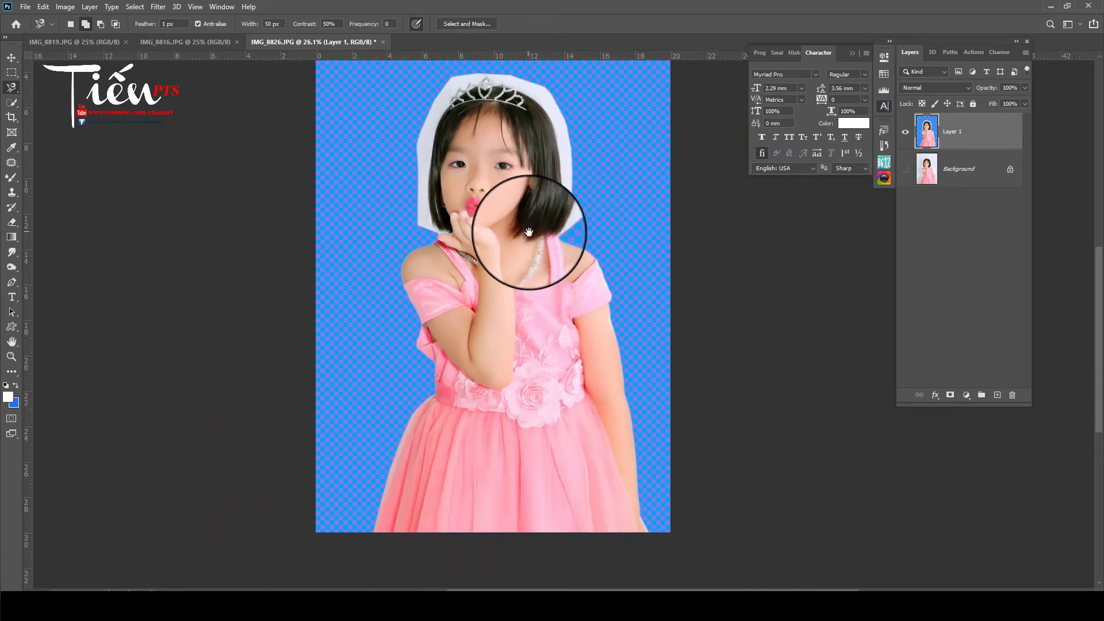
- Add a new layer above Background and fill it with solid blue
left_click(966, 170)
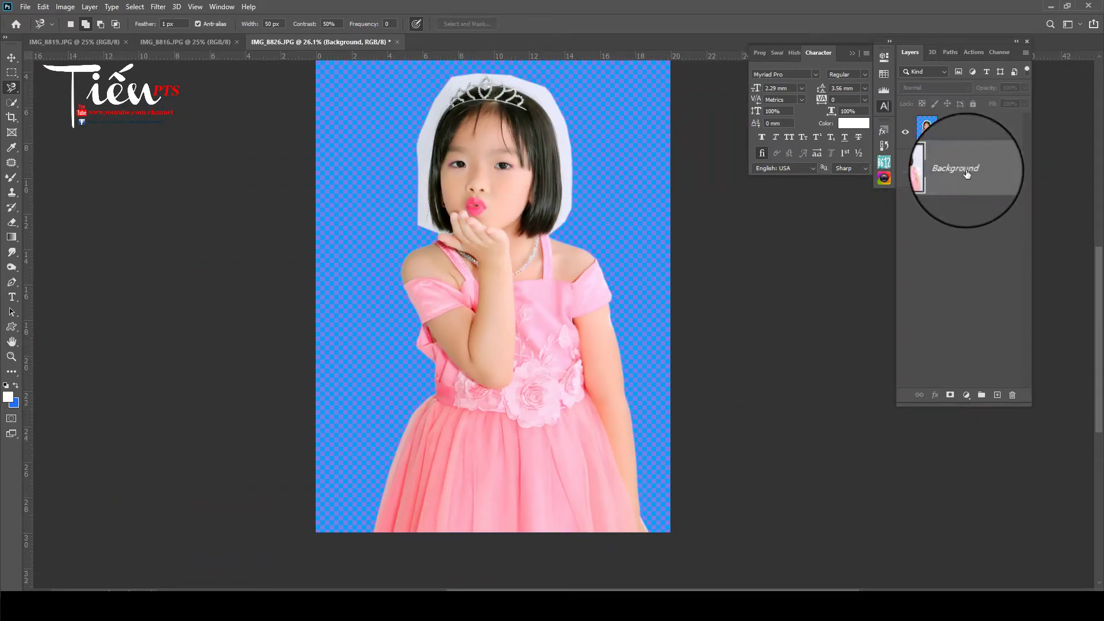
left_click(998, 396)
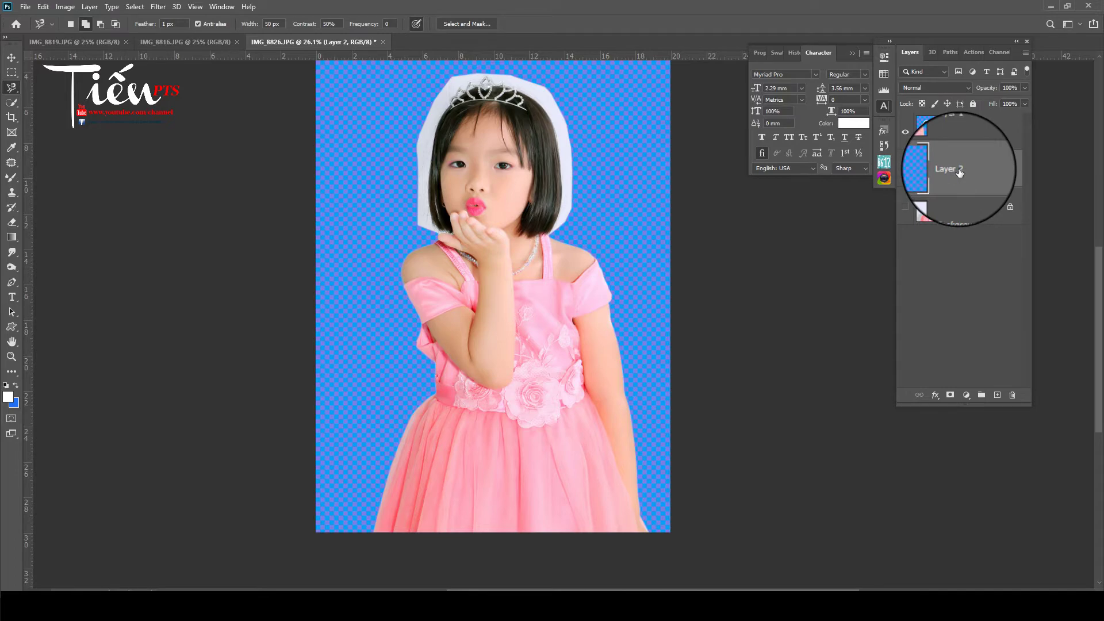
key("ctrl+BackSpace")
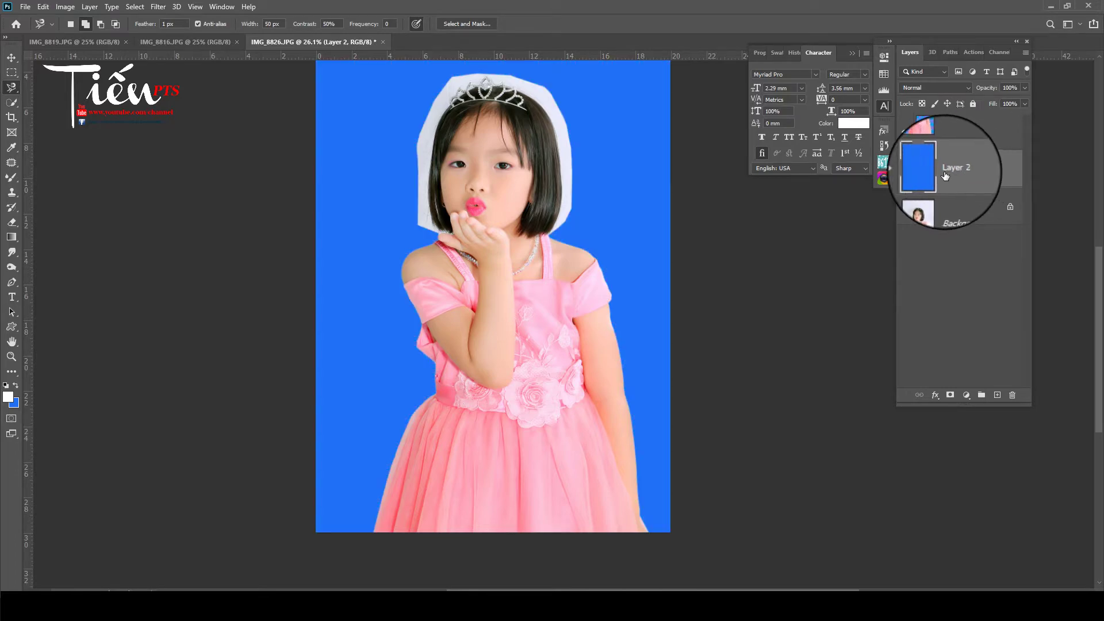
- Make Layer 1 active and start a Polygonal Lasso selection at the finger edge
scroll(443, 210, "up", 5)
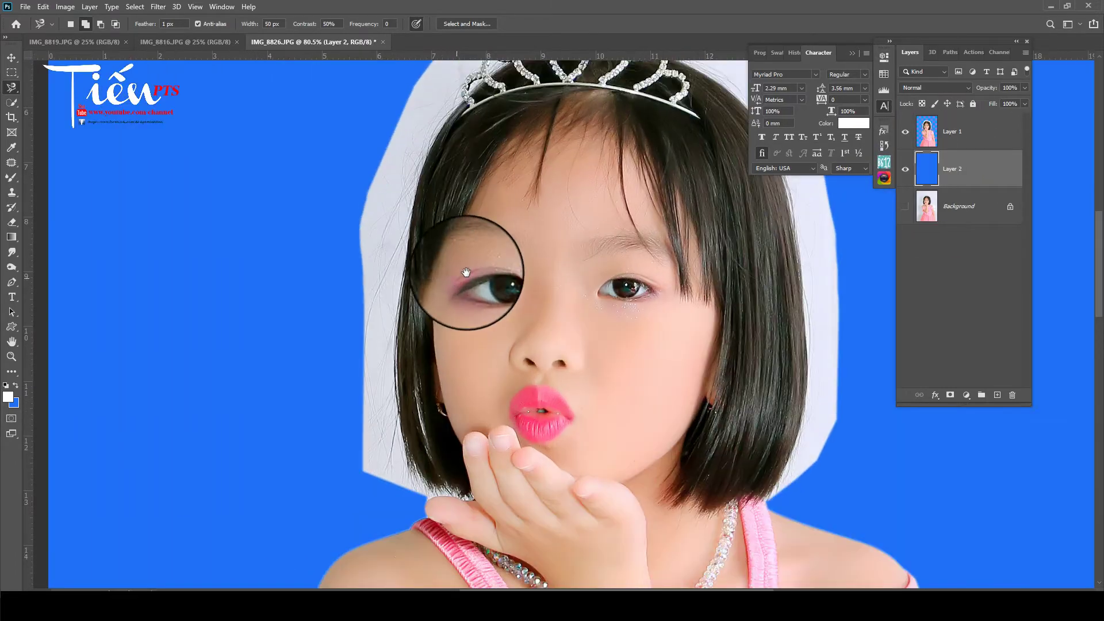
left_click(977, 131)
scroll(561, 308, "up", 2)
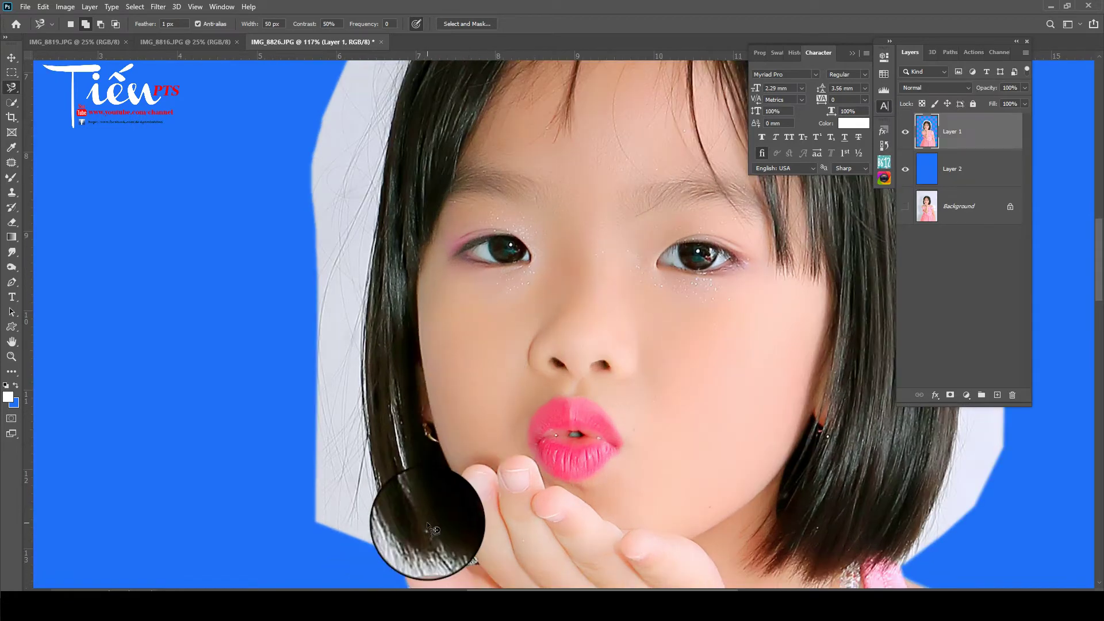
scroll(432, 529, "up", 1)
scroll(432, 431, "down", 2)
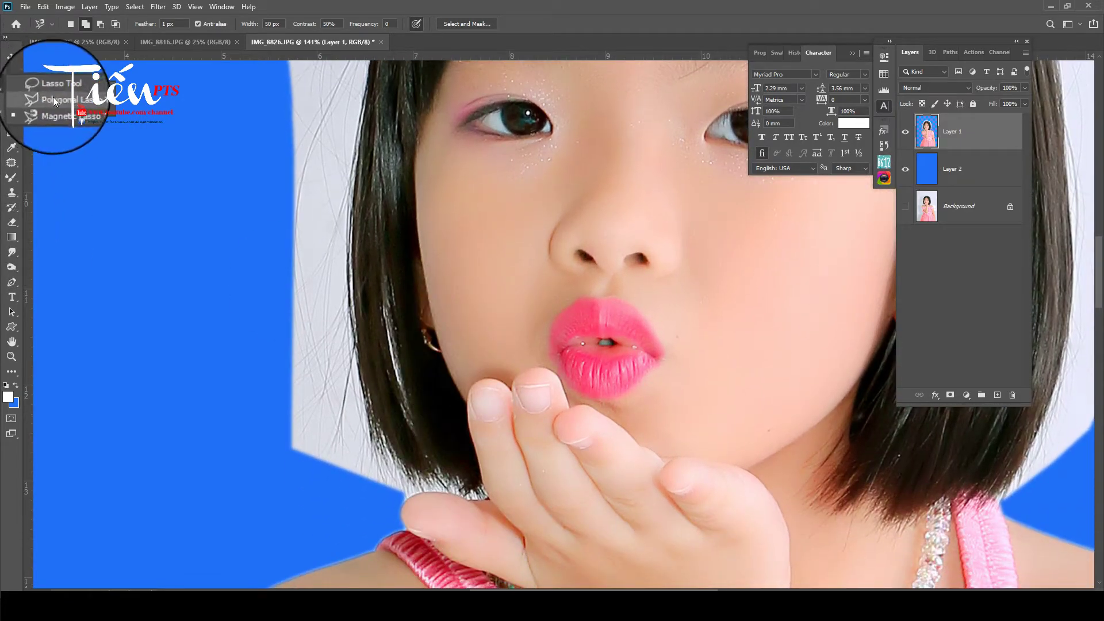
left_click(52, 98)
left_click(360, 506)
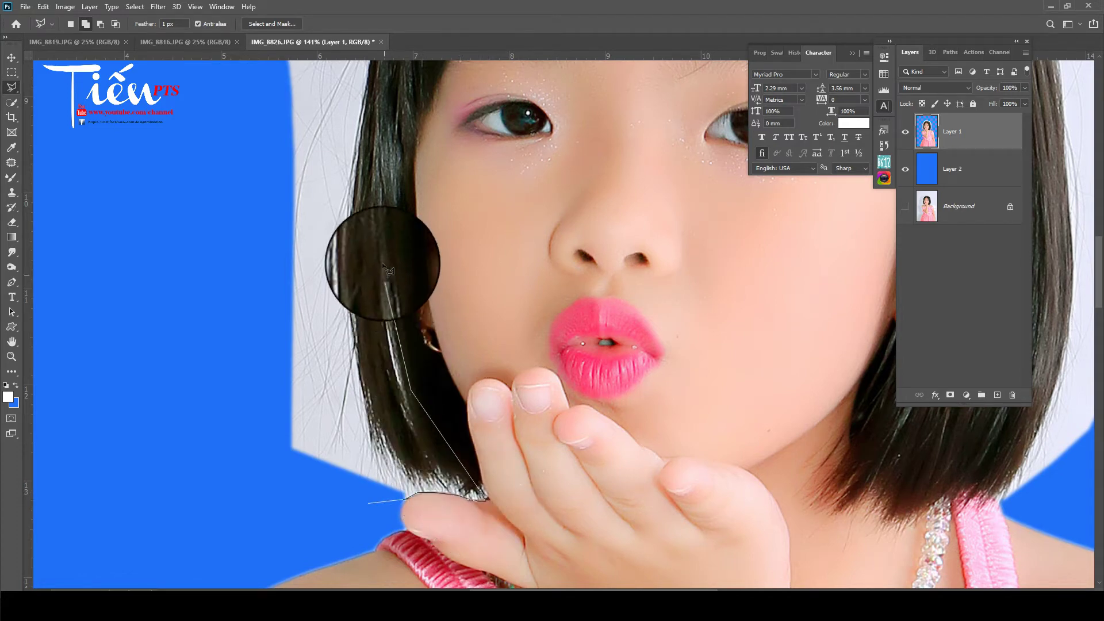
- Add points around the tiara and hair, then close the selection around the head
scroll(382, 262, "up", 5)
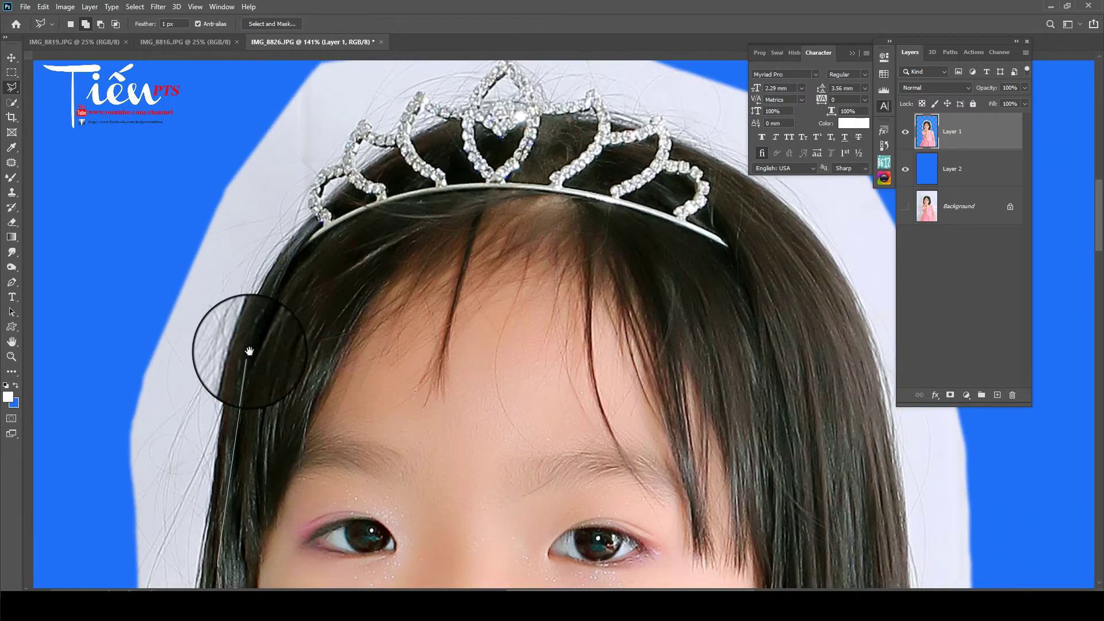
left_click_drag(336, 115, 247, 345)
left_click(320, 216)
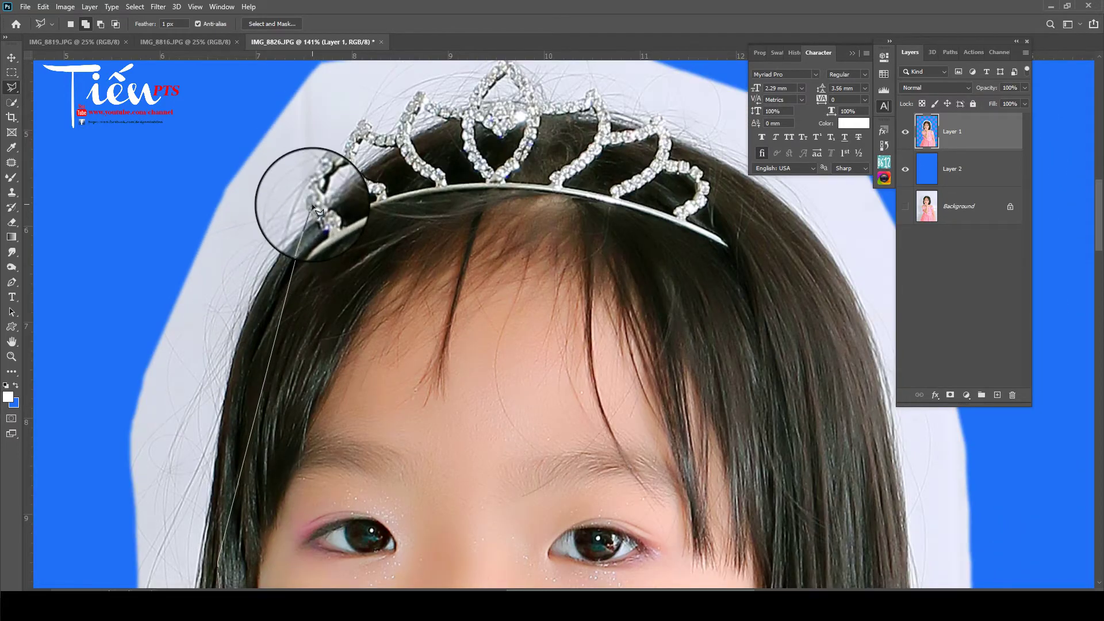
left_click(341, 185)
left_click(489, 105)
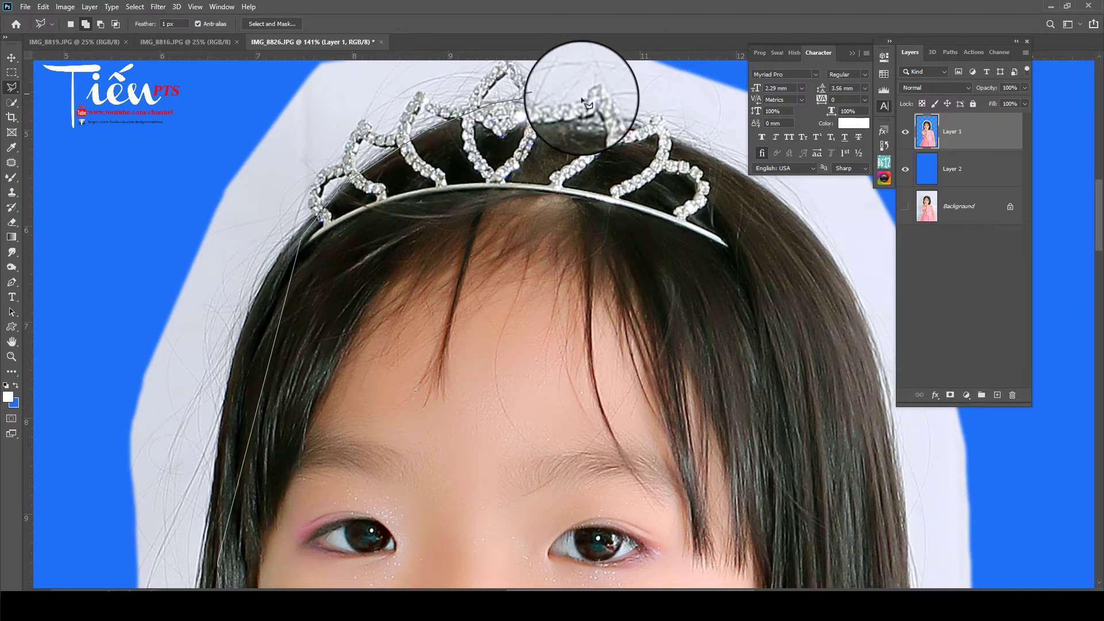
left_click(587, 109)
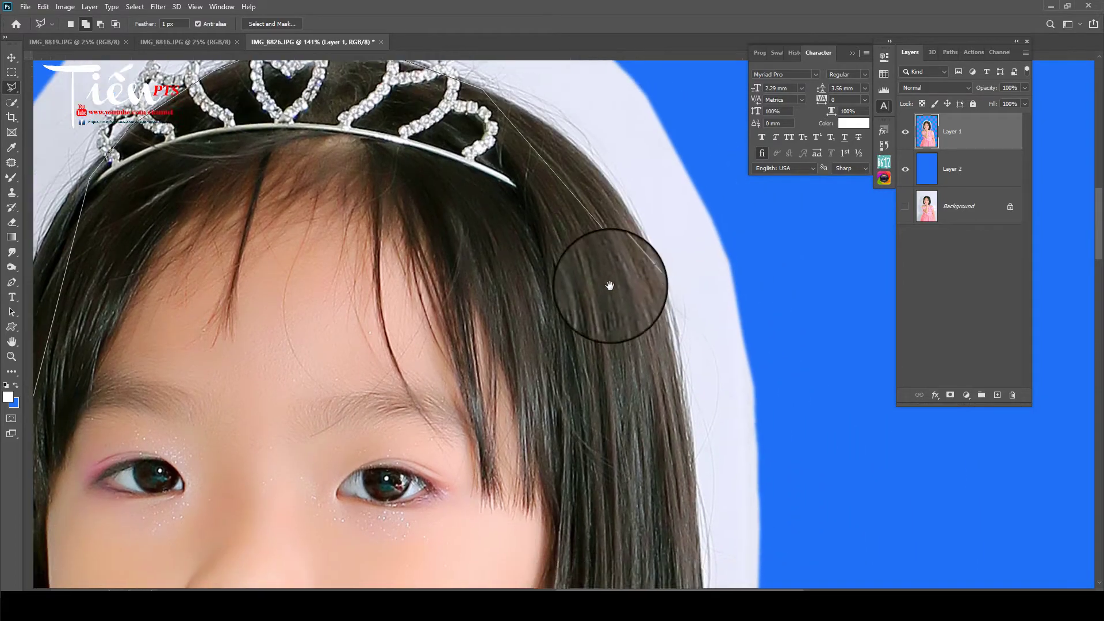
left_click_drag(604, 284, 489, 160)
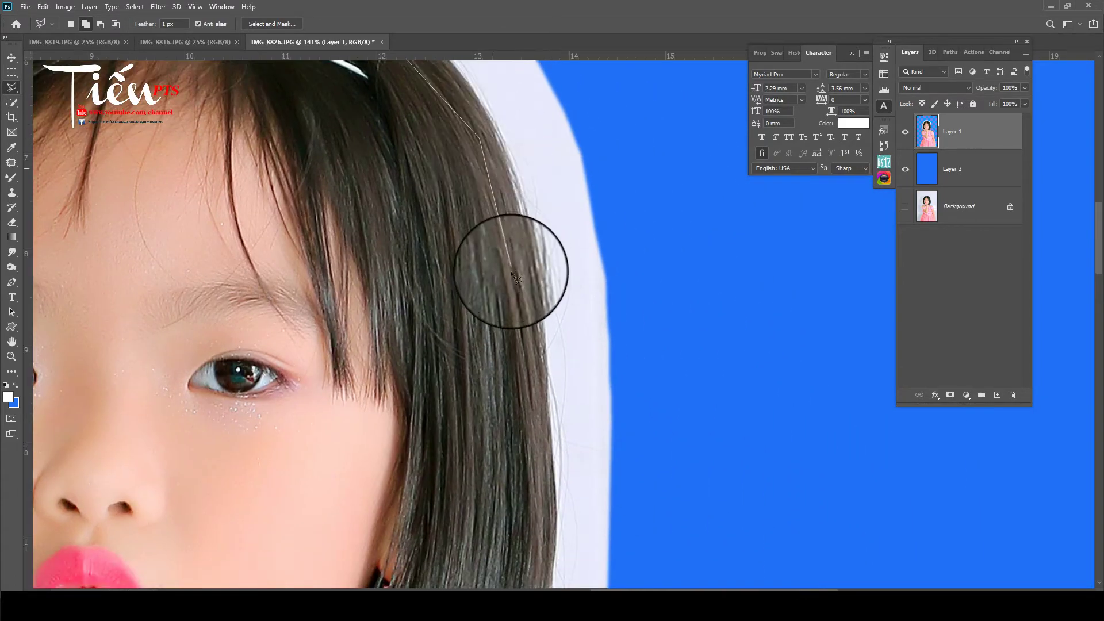
scroll(520, 321, "down", 2)
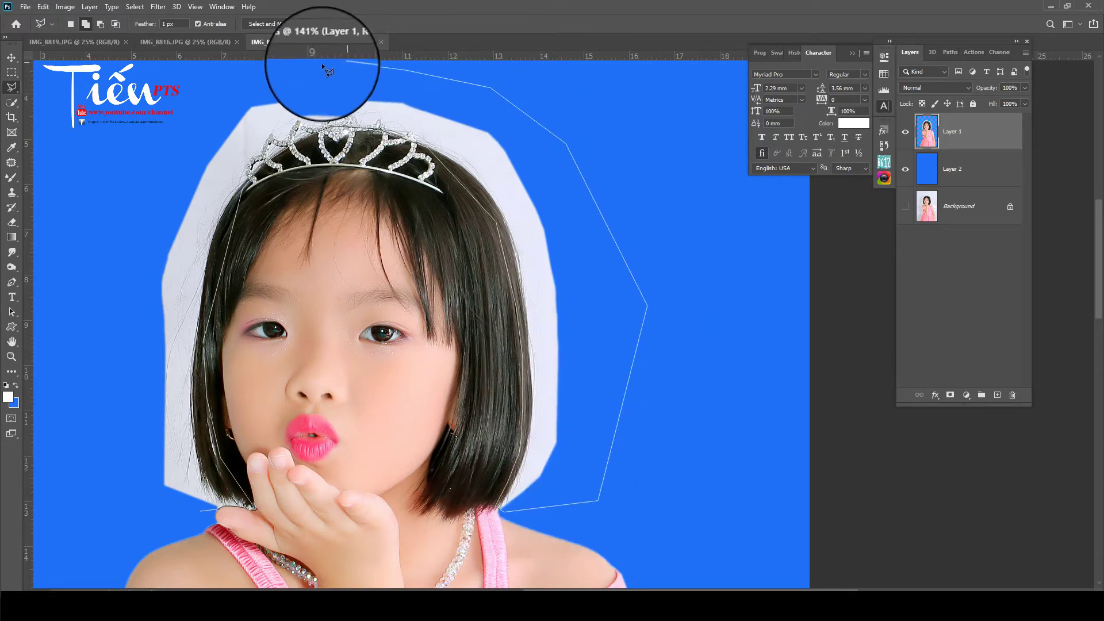
double_click(117, 510)
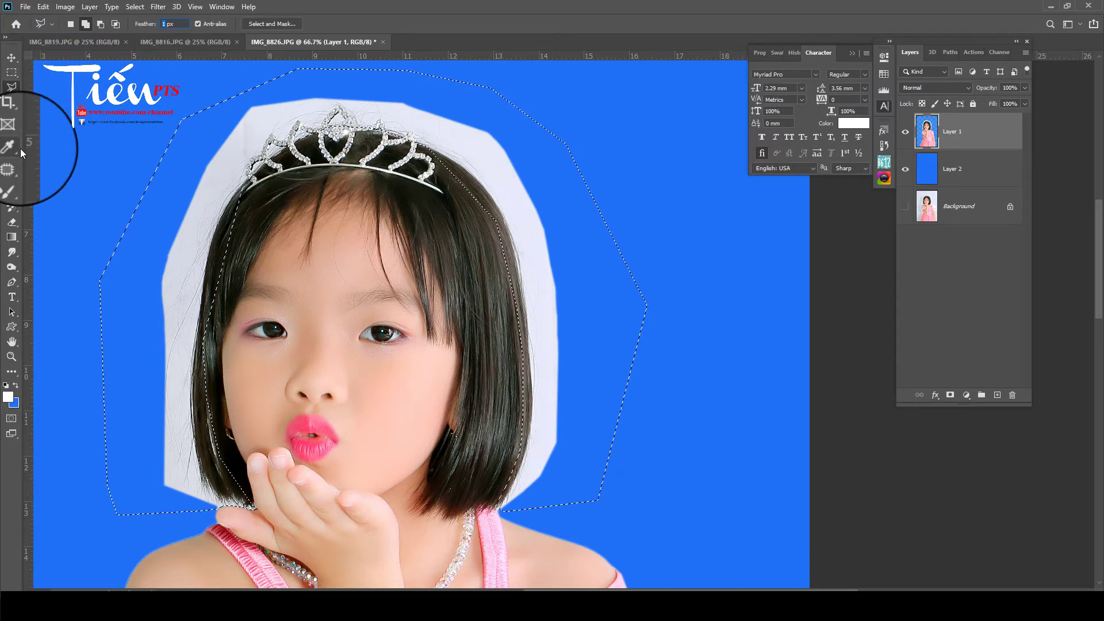
- Choose the Background Eraser and raise its tolerance to 71%
left_click(14, 223)
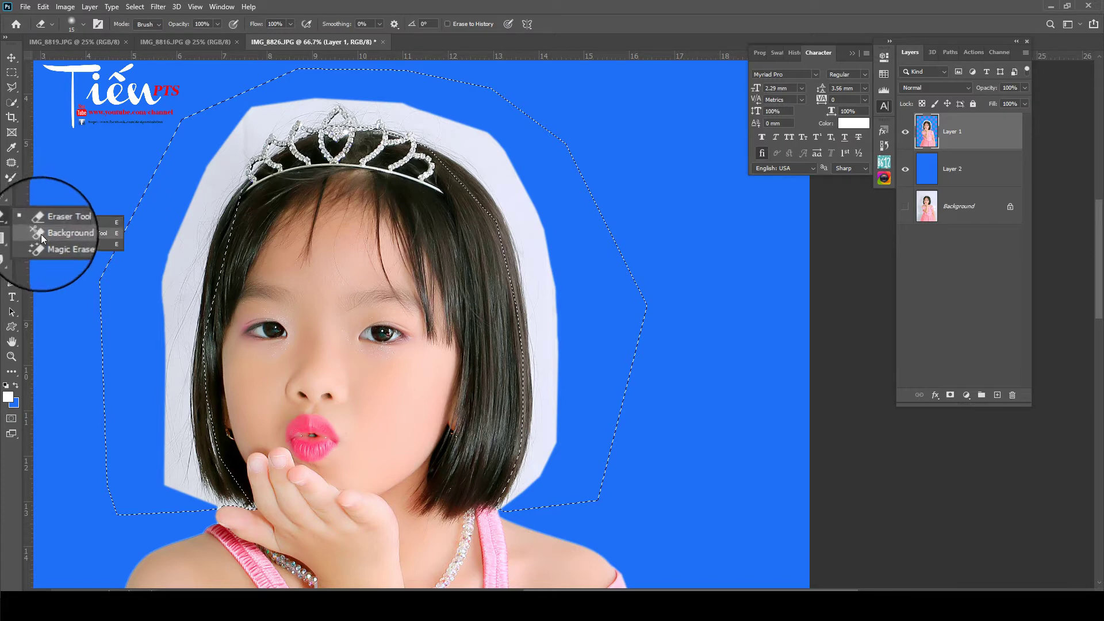
left_click(101, 234)
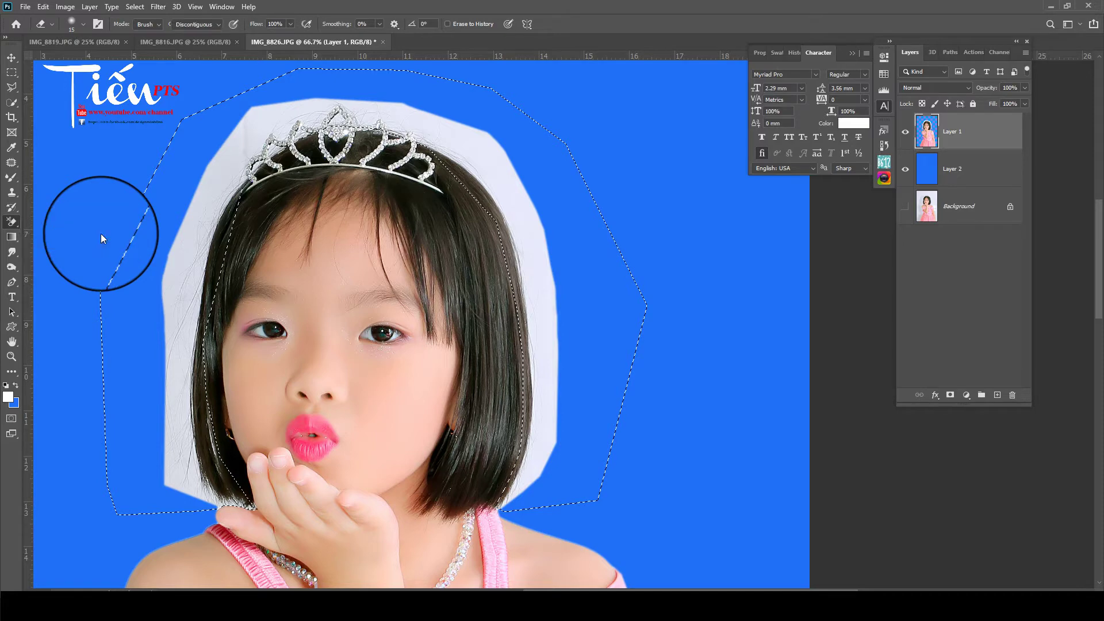
scroll(162, 78, "up", 2)
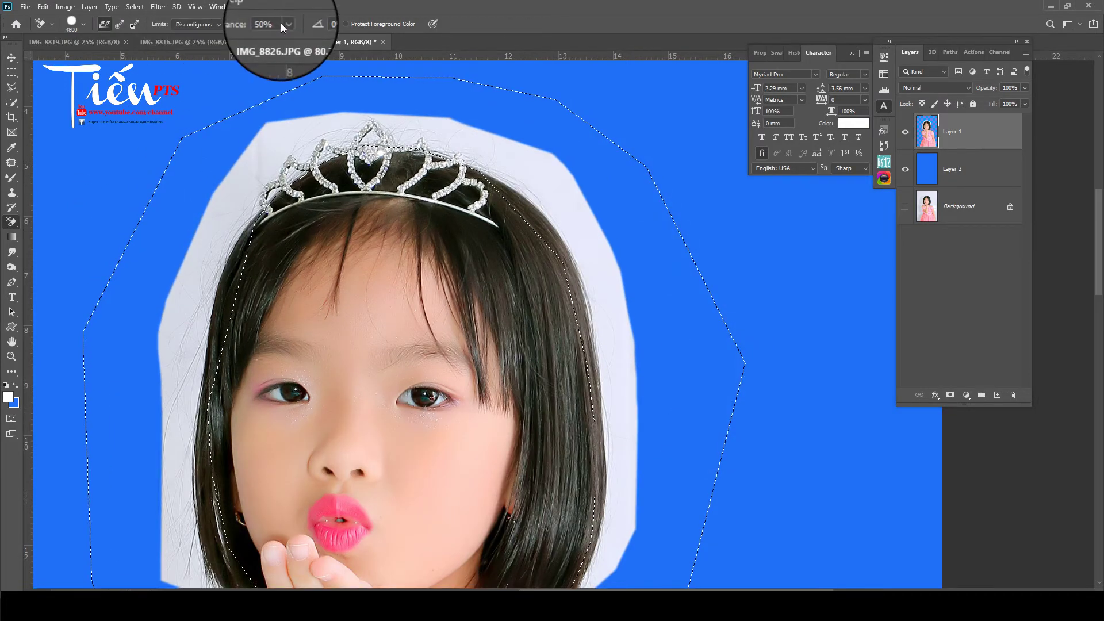
left_click(281, 23)
left_click_drag(285, 36, 297, 38)
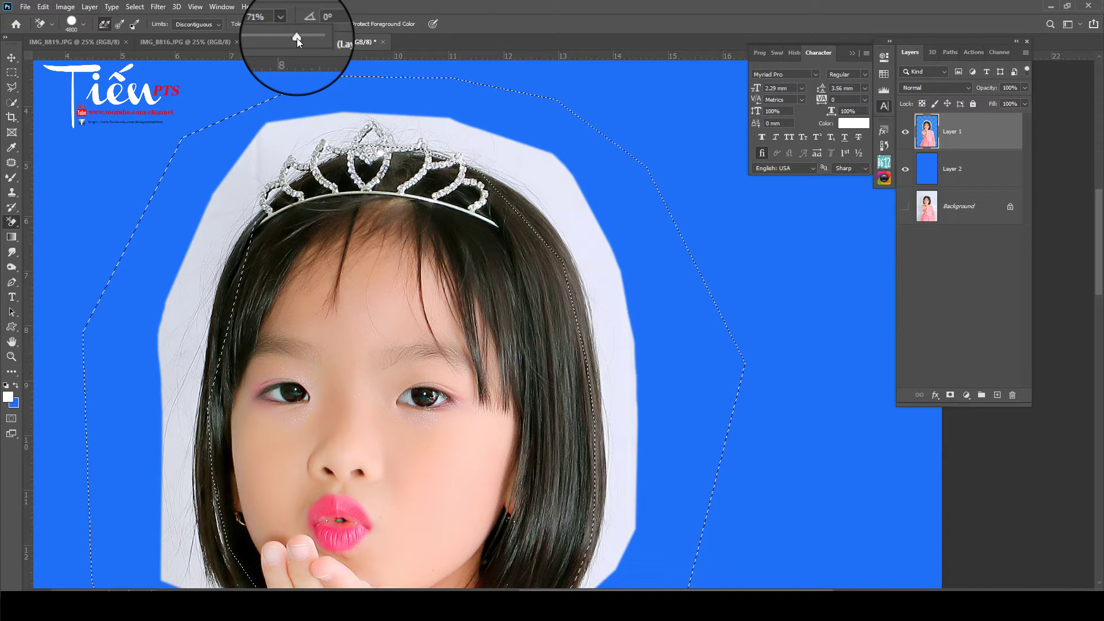
left_click_drag(297, 38, 297, 38)
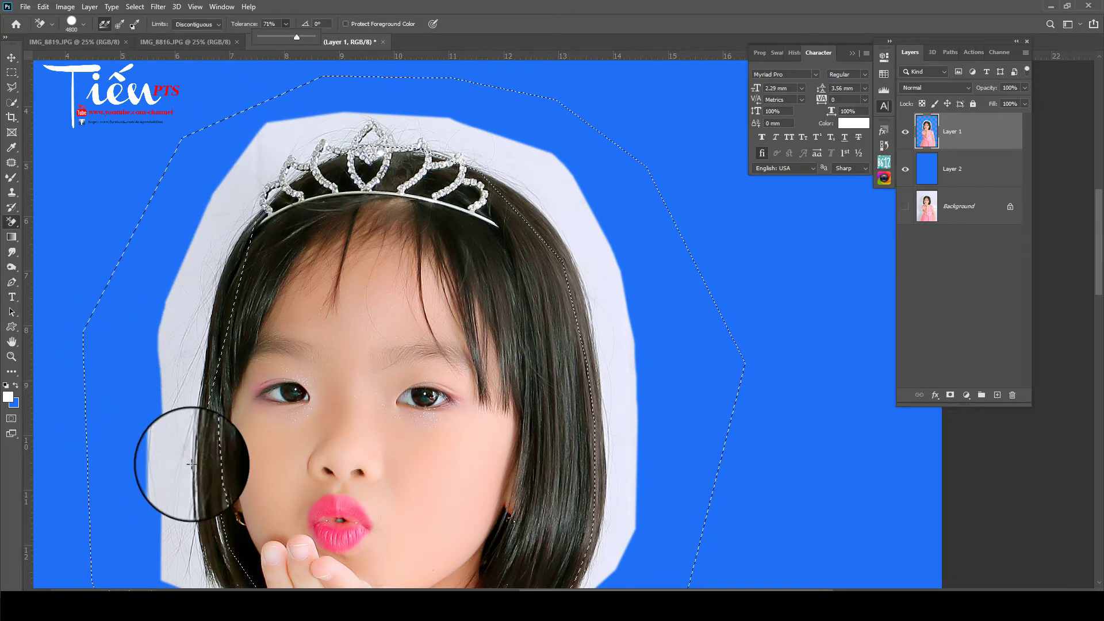
- Erase the white halo around the head and tiara, toggling the blue layer to check
left_click(573, 199)
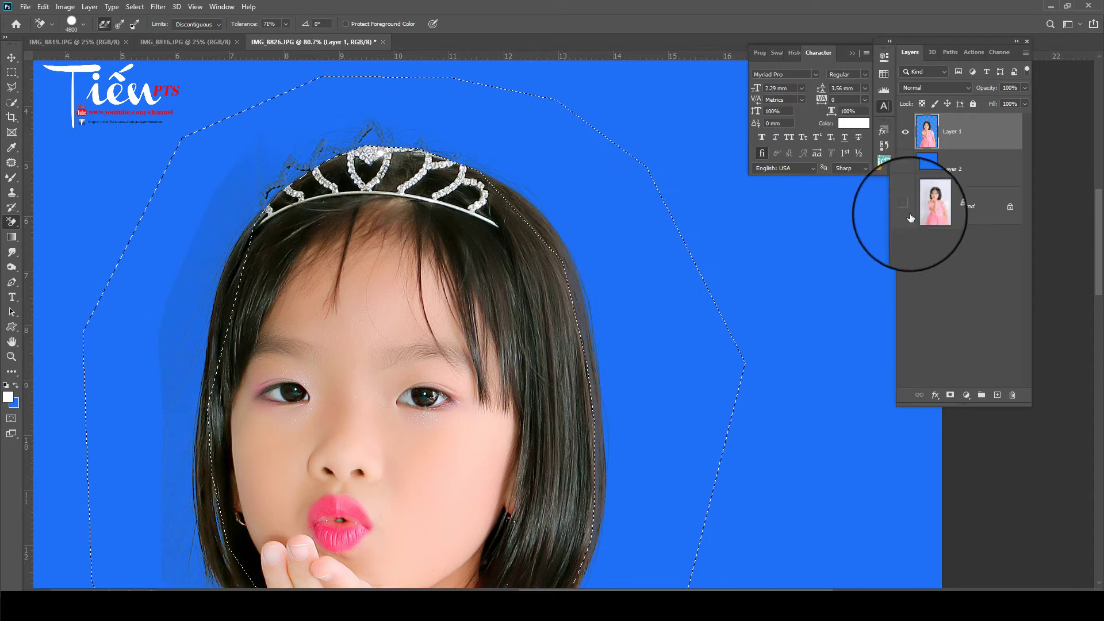
left_click(903, 172)
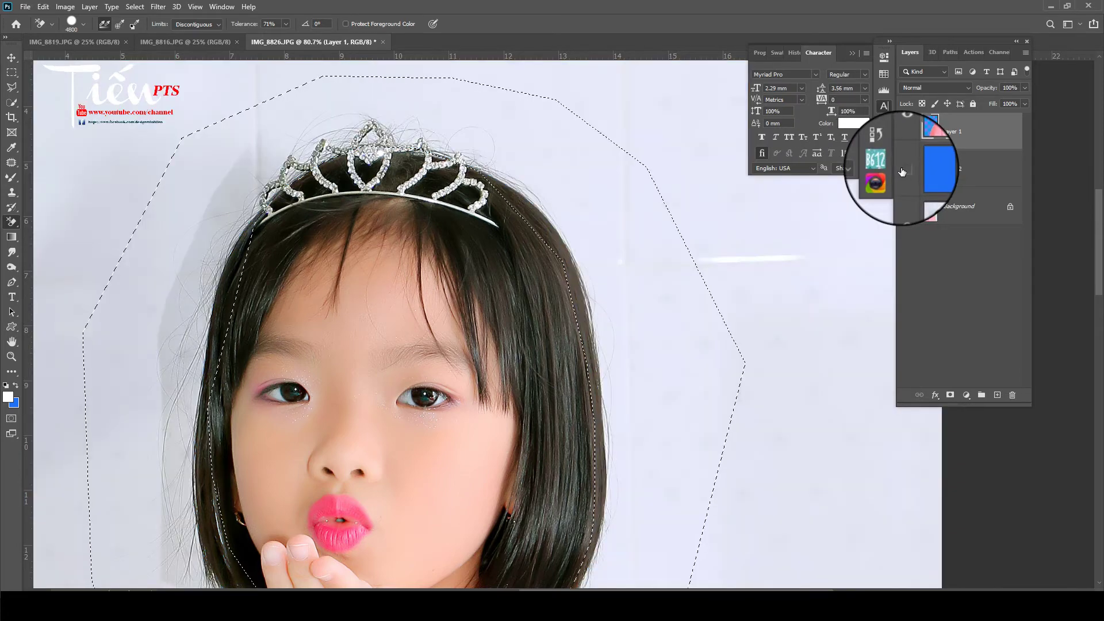
left_click(902, 171)
left_click_drag(265, 201, 247, 167)
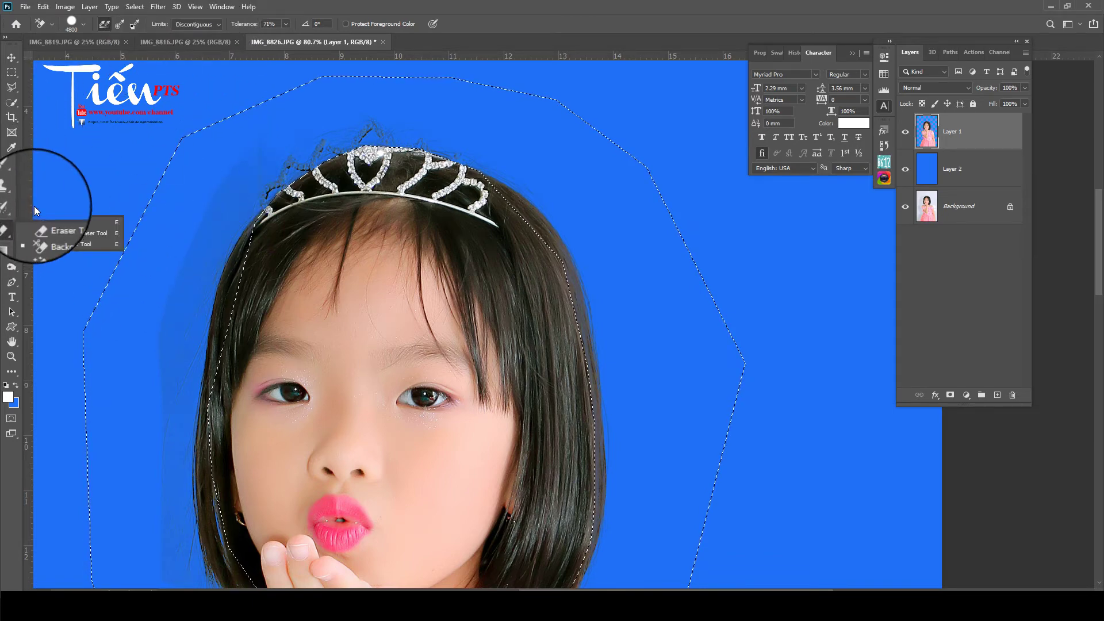
- Switch to the regular Eraser and zoom in on the area above the tiara
left_click(47, 222)
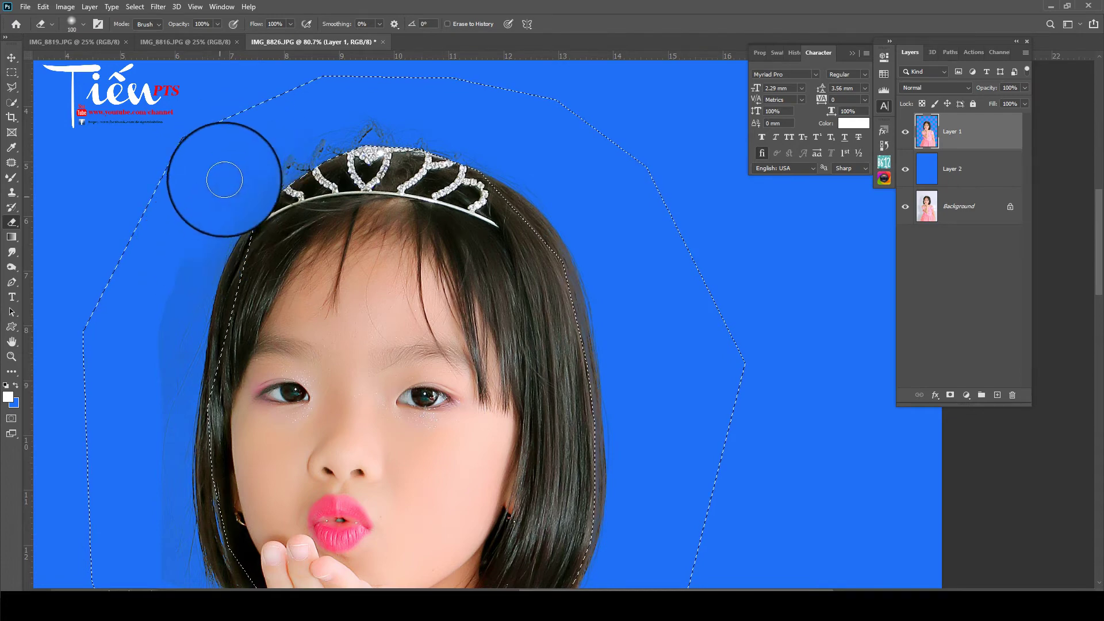
left_click_drag(153, 364, 183, 274)
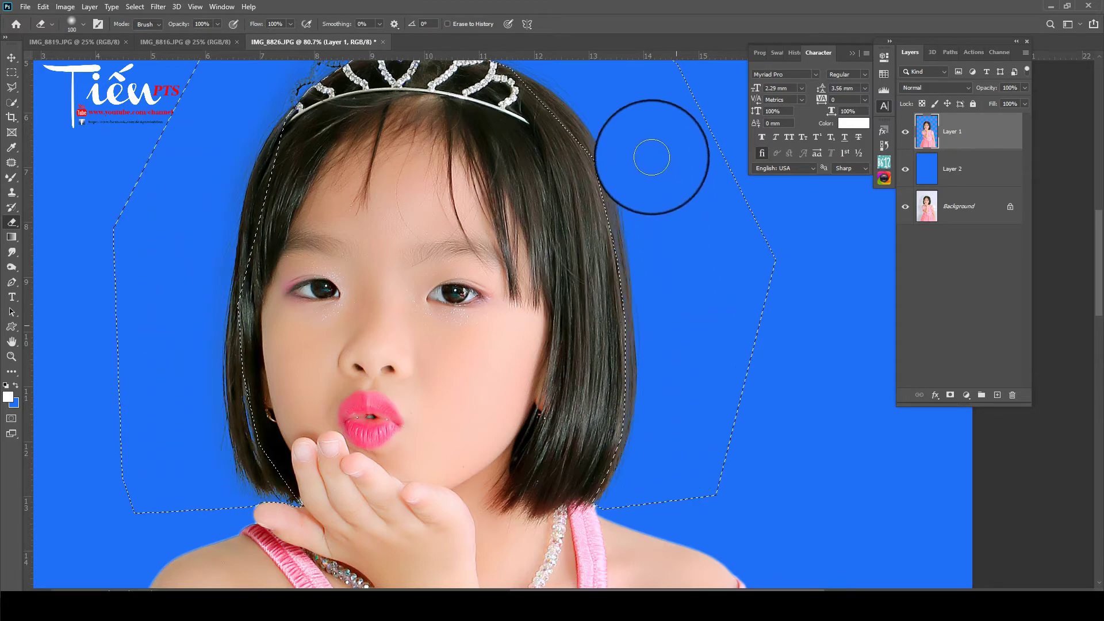
scroll(612, 291, "up", 3)
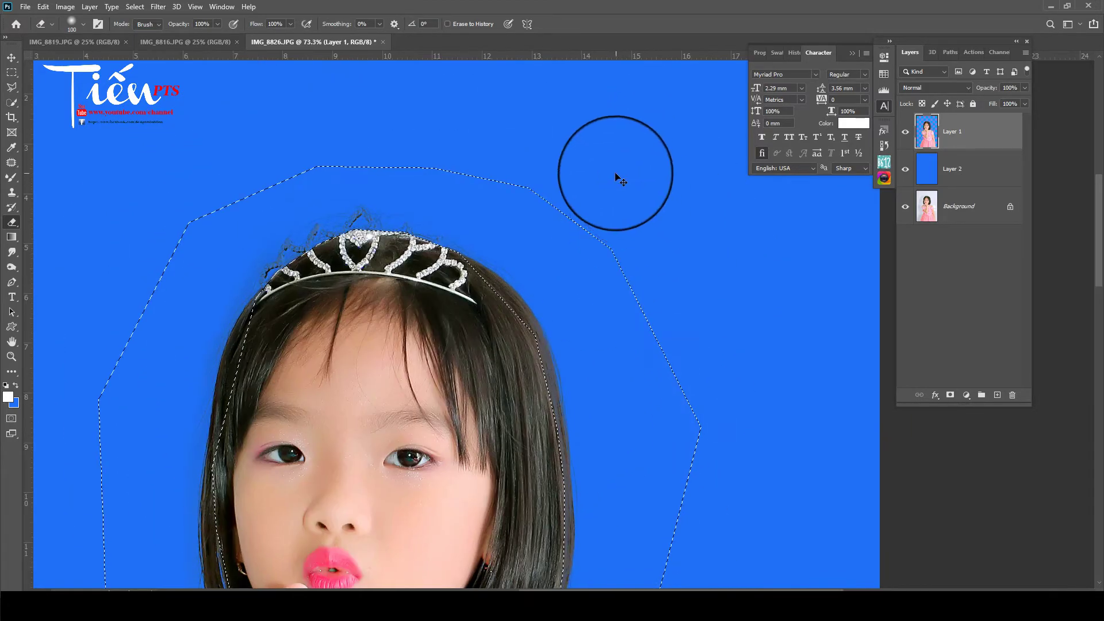
scroll(357, 201, "down", 2)
scroll(356, 195, "up", 2)
scroll(356, 195, "down", 2)
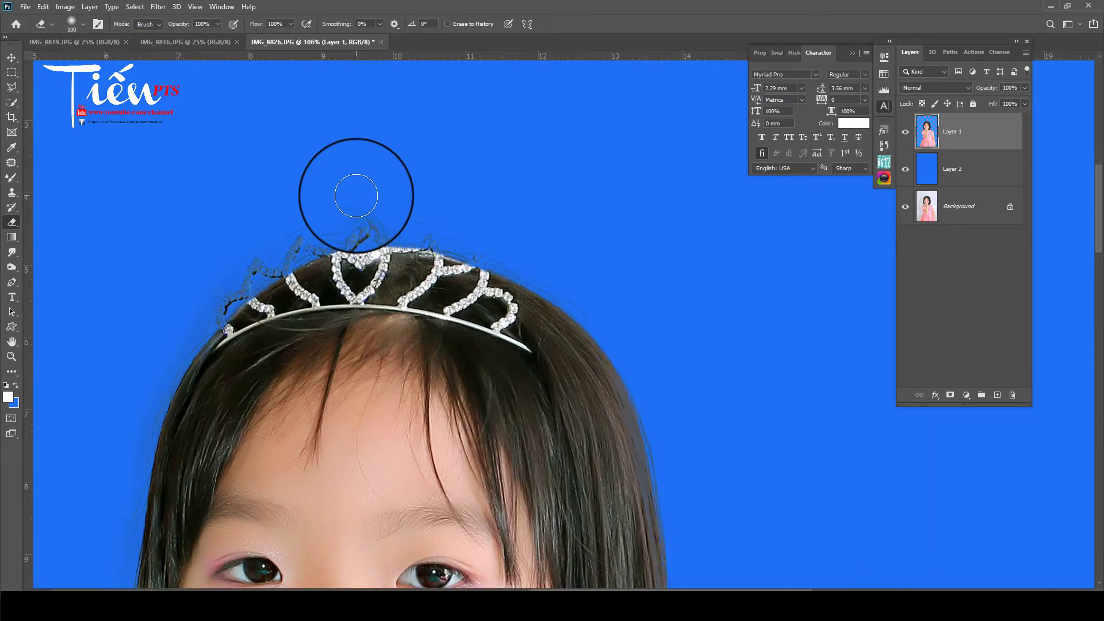
scroll(369, 207, "down", 2)
scroll(468, 218, "down", 1)
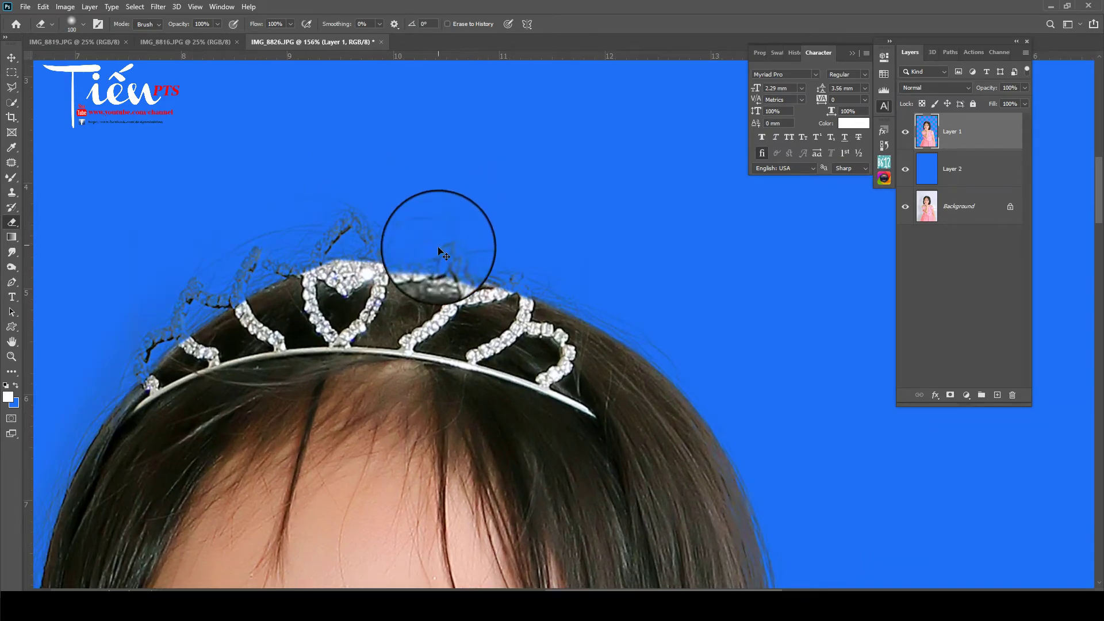
key("ctrl+shift+s")
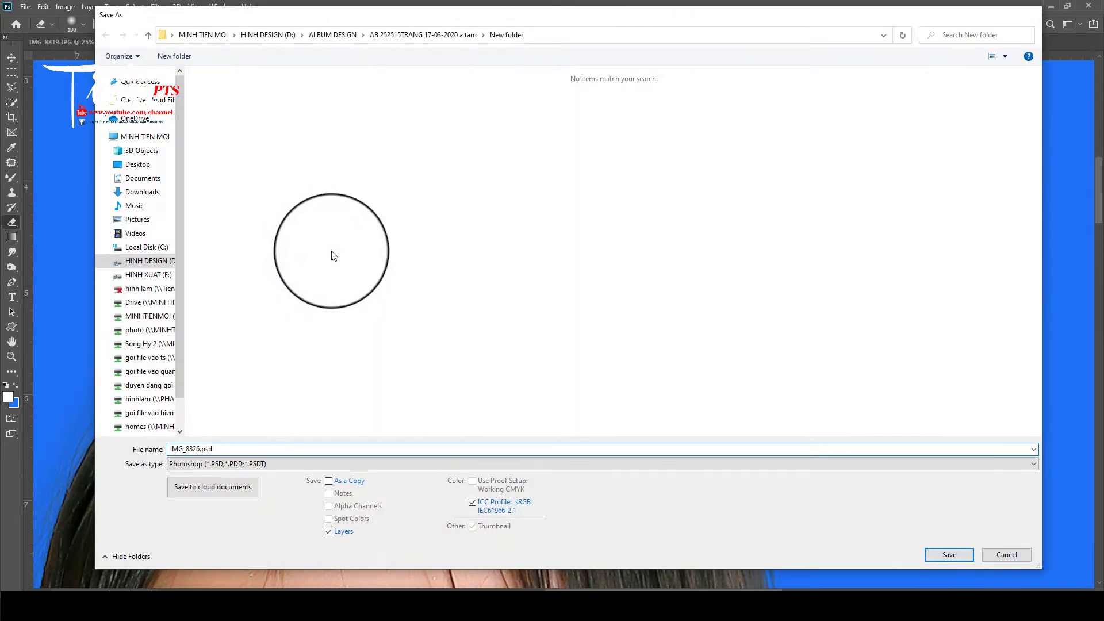
- Save the cutout as IMG_8826.psd and show the History panel
key("Return")
scroll(345, 235, "down", 1)
scroll(345, 234, "down", 1)
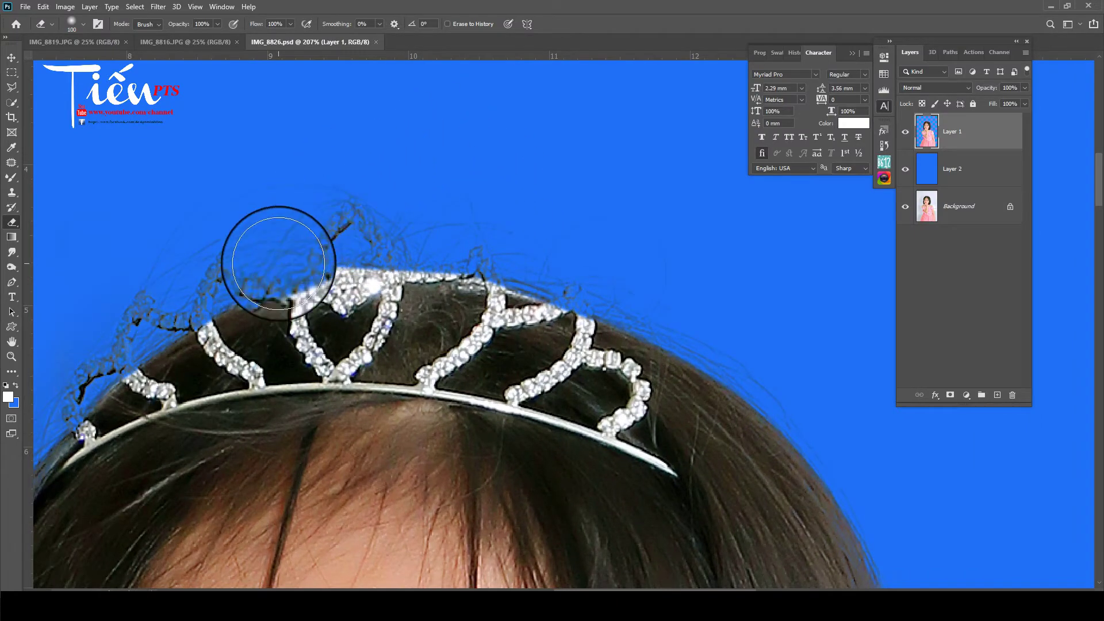
scroll(279, 263, "down", 1)
scroll(283, 308, "up", 2)
scroll(432, 246, "up", 1)
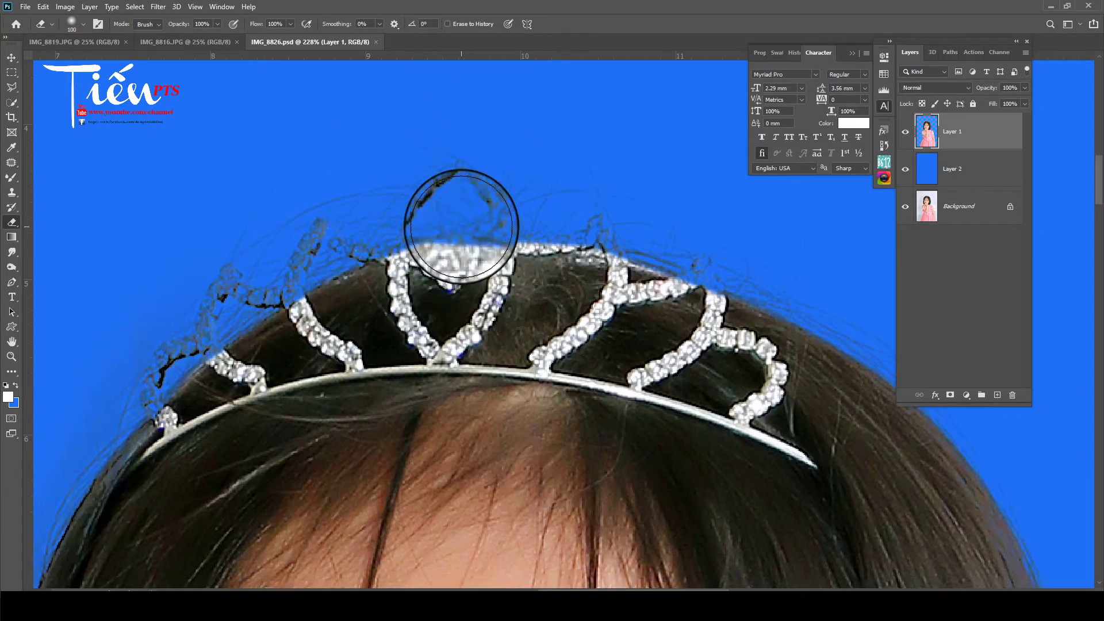
scroll(463, 229, "down", 2)
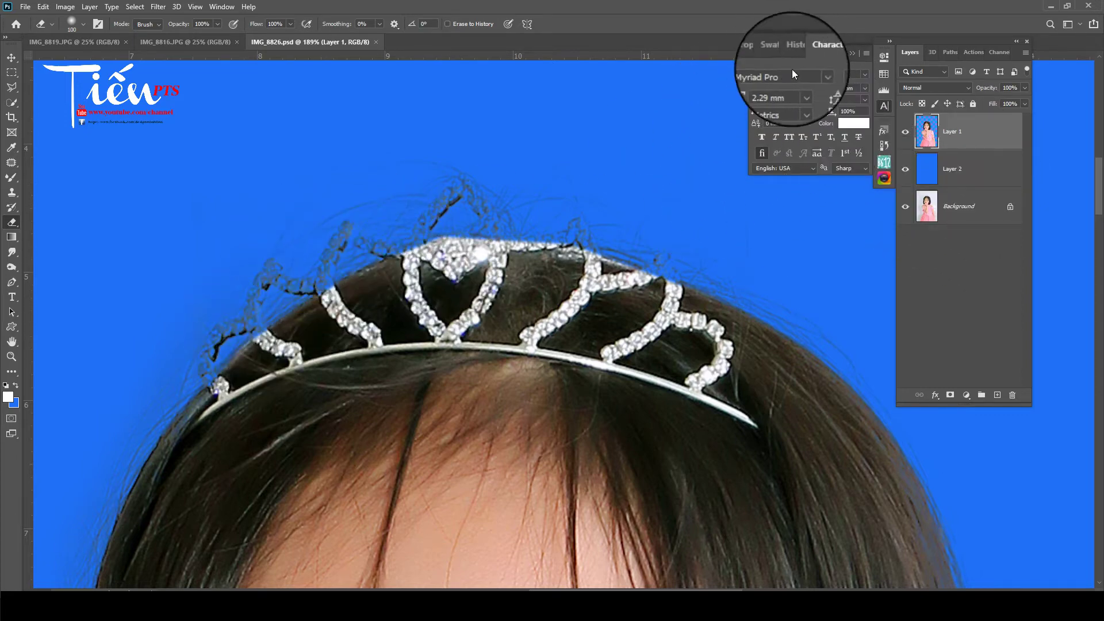
left_click(792, 53)
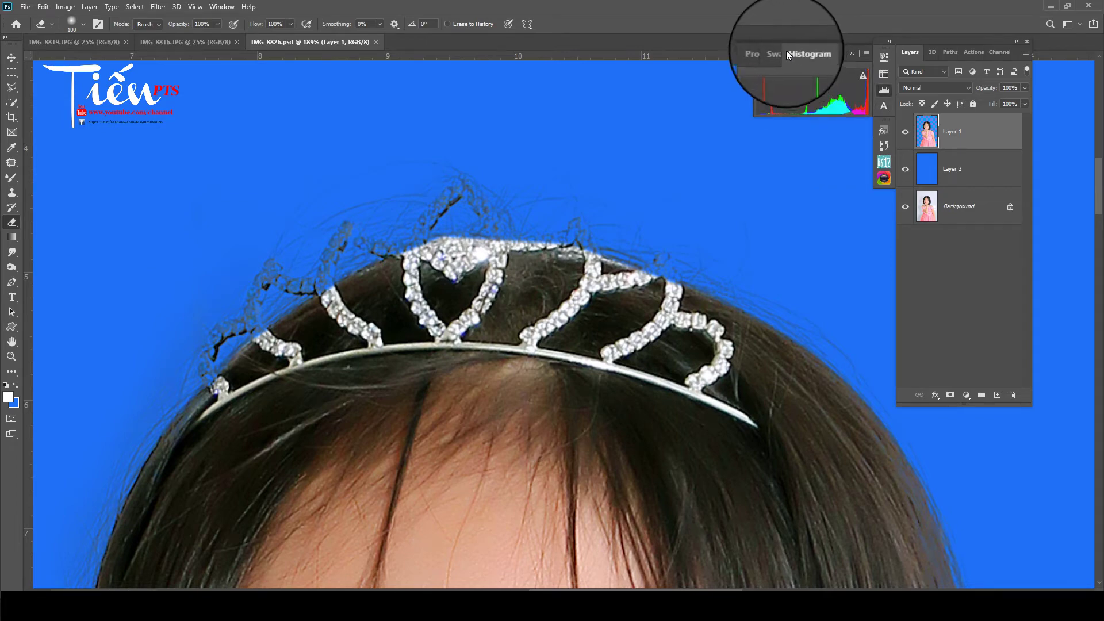
left_click(884, 146)
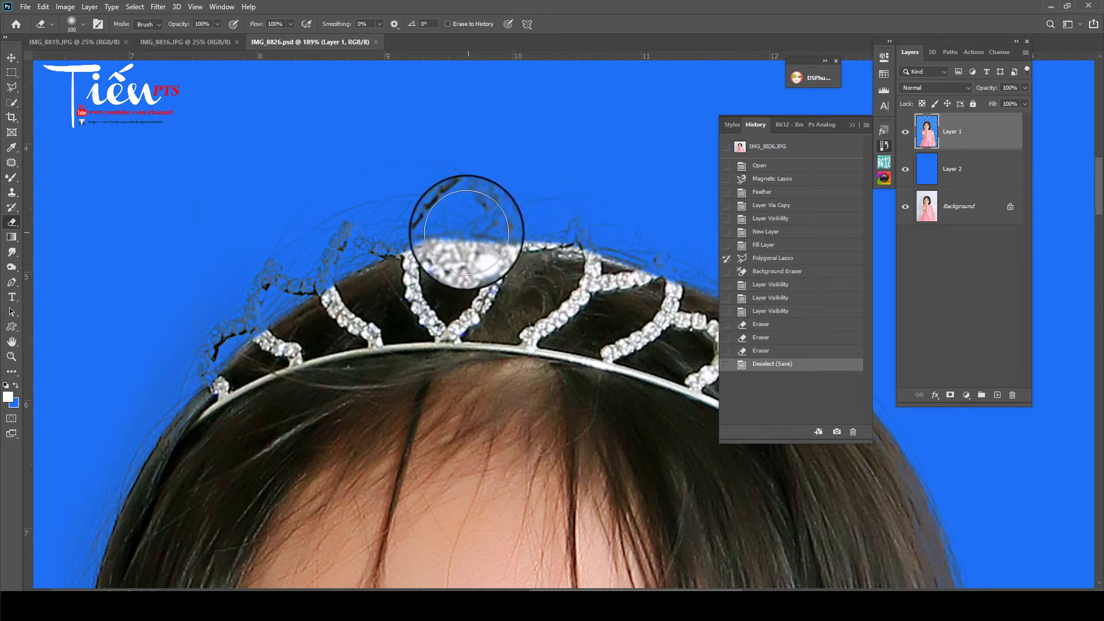
- Restore the damaged hair strands around the tiara with the History Brush at 76% opacity
scroll(463, 230, "up", 2)
scroll(463, 230, "up", 1)
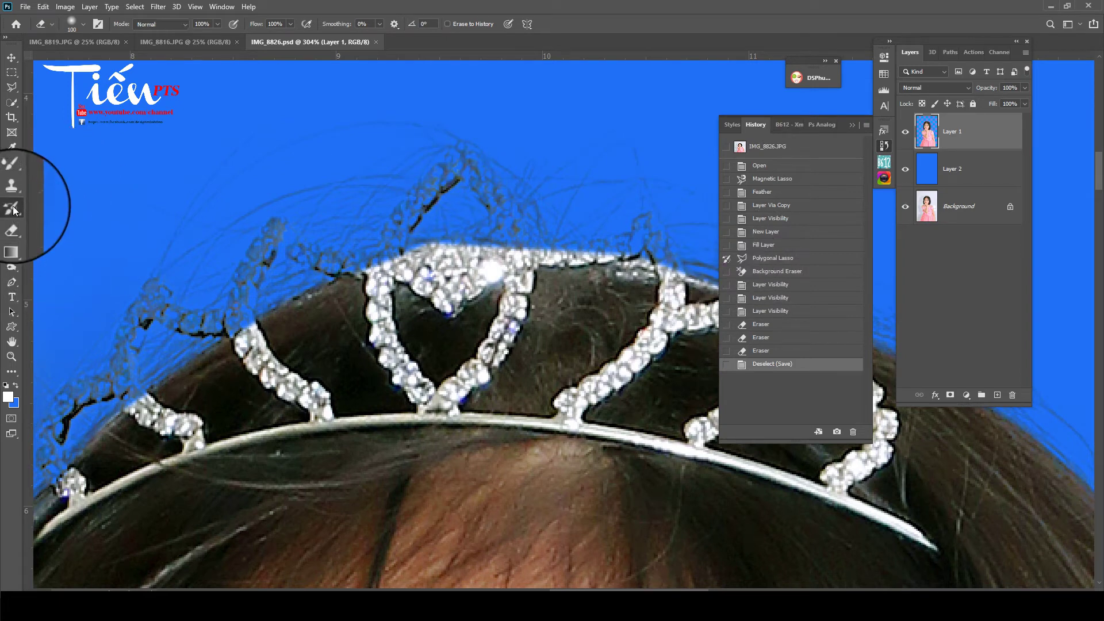
left_click(60, 206)
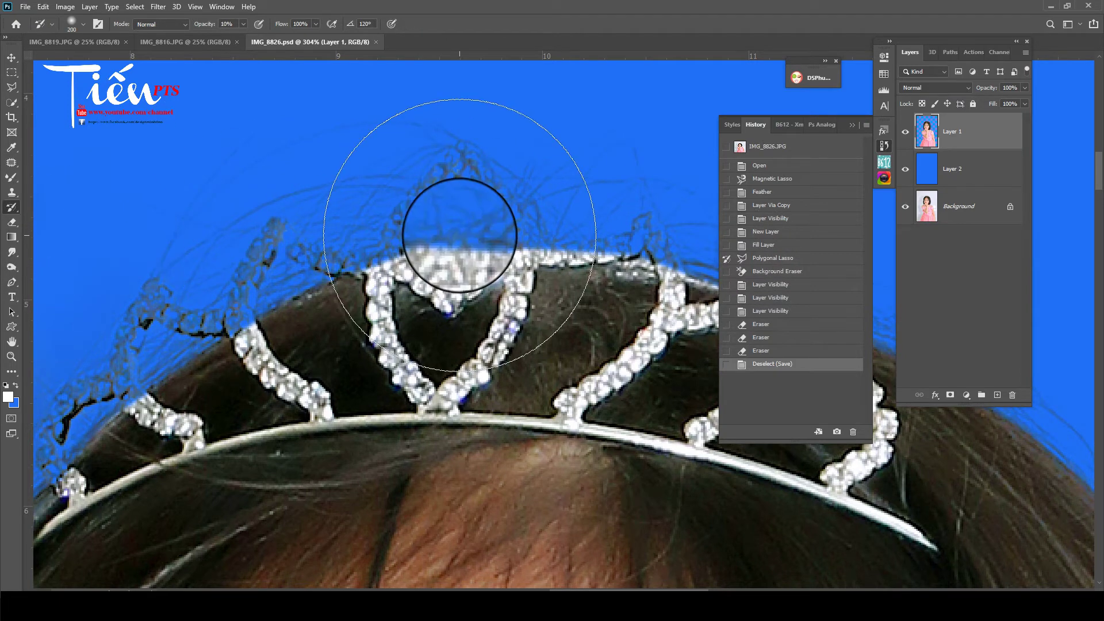
mouse_move(456, 227)
left_mouse_down()
mouse_move(394, 165)
mouse_move(444, 197)
mouse_move(454, 166)
mouse_move(434, 173)
left_mouse_up()
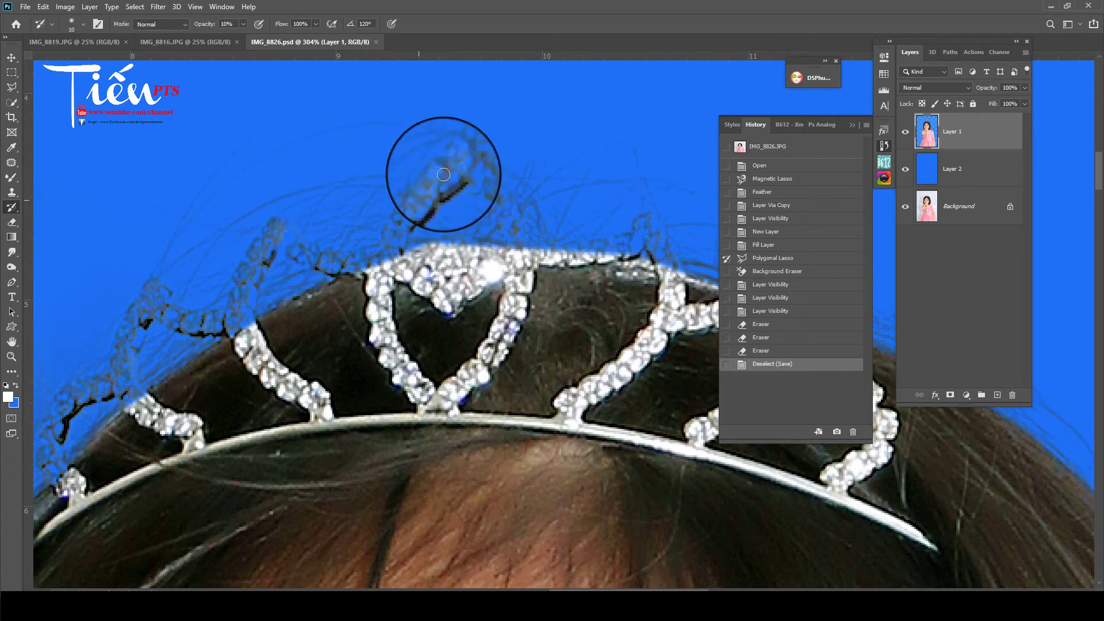
left_click(243, 23)
left_click_drag(251, 37, 280, 40)
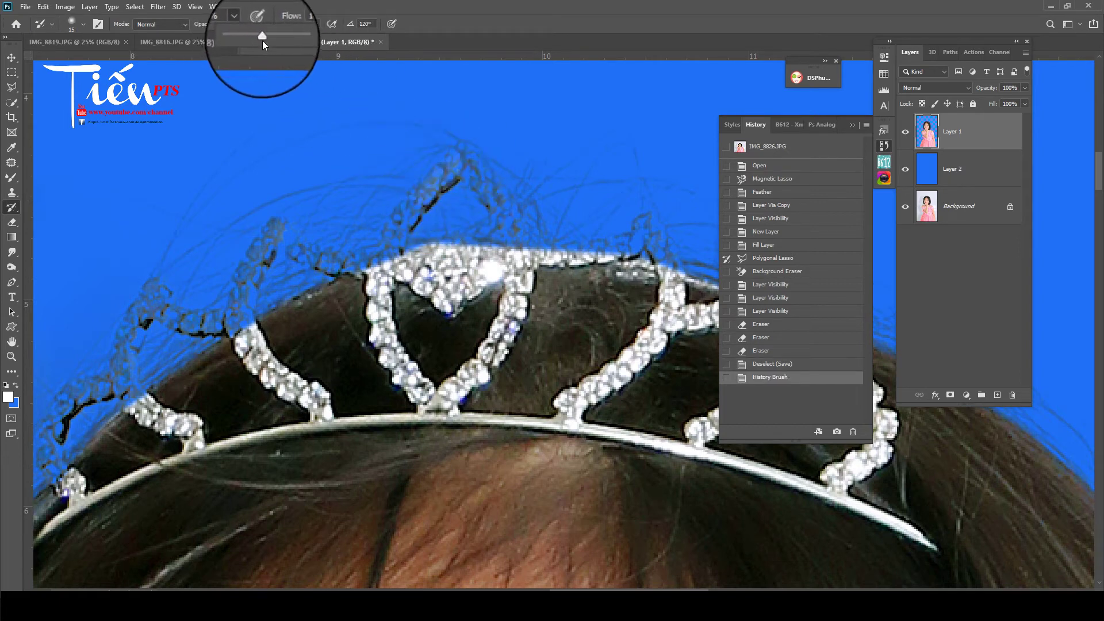
mouse_move(444, 161)
left_mouse_down()
mouse_move(436, 185)
mouse_move(461, 155)
mouse_move(513, 235)
mouse_move(474, 210)
mouse_move(456, 173)
mouse_move(402, 209)
mouse_move(387, 253)
mouse_move(418, 201)
mouse_move(389, 247)
mouse_move(340, 271)
mouse_move(281, 226)
mouse_move(259, 246)
mouse_move(247, 308)
mouse_move(247, 285)
mouse_move(236, 308)
mouse_move(254, 253)
mouse_move(291, 244)
mouse_move(327, 261)
mouse_move(180, 333)
mouse_move(157, 313)
mouse_move(178, 313)
mouse_move(143, 317)
mouse_move(116, 370)
mouse_move(123, 392)
mouse_move(138, 310)
mouse_move(115, 371)
mouse_move(198, 319)
mouse_move(137, 370)
mouse_move(144, 417)
mouse_move(130, 376)
mouse_move(197, 320)
mouse_move(201, 340)
left_mouse_up()
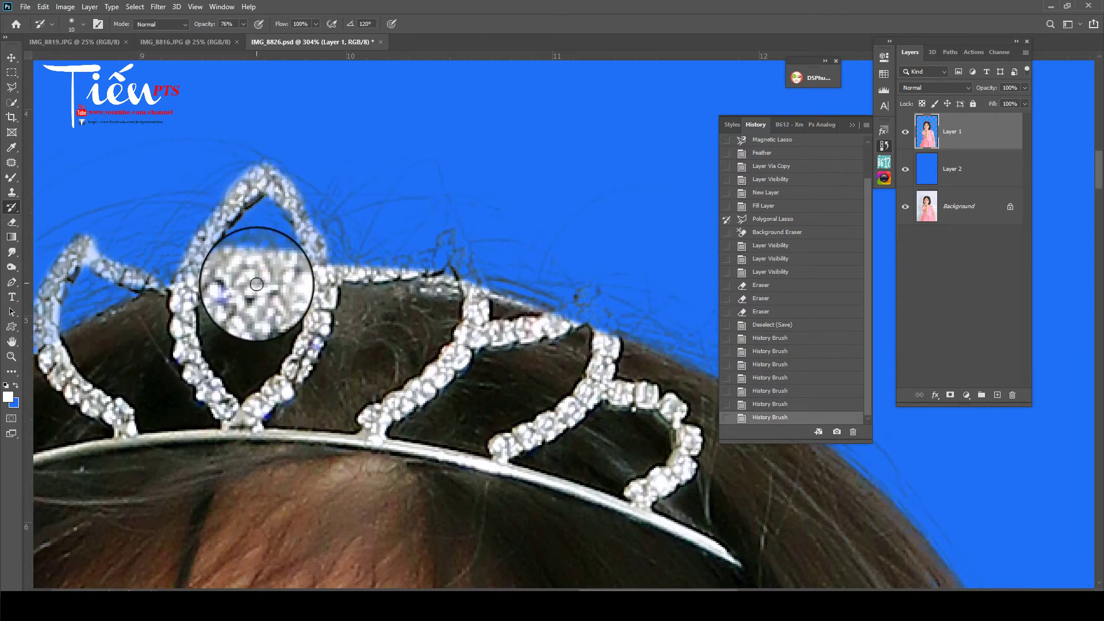
mouse_move(253, 291)
left_mouse_down()
mouse_move(295, 247)
mouse_move(217, 257)
mouse_move(442, 281)
mouse_move(444, 246)
mouse_move(468, 258)
mouse_move(454, 234)
mouse_move(392, 271)
mouse_move(432, 246)
mouse_move(436, 264)
mouse_move(476, 264)
mouse_move(555, 329)
mouse_move(587, 289)
mouse_move(598, 316)
mouse_move(586, 312)
mouse_move(611, 331)
mouse_move(560, 309)
mouse_move(596, 313)
mouse_move(560, 317)
left_mouse_up()
- Save IMG_8826.psd with Ctrl+S and zoom out to view the whole girl
scroll(560, 317, "down", 3)
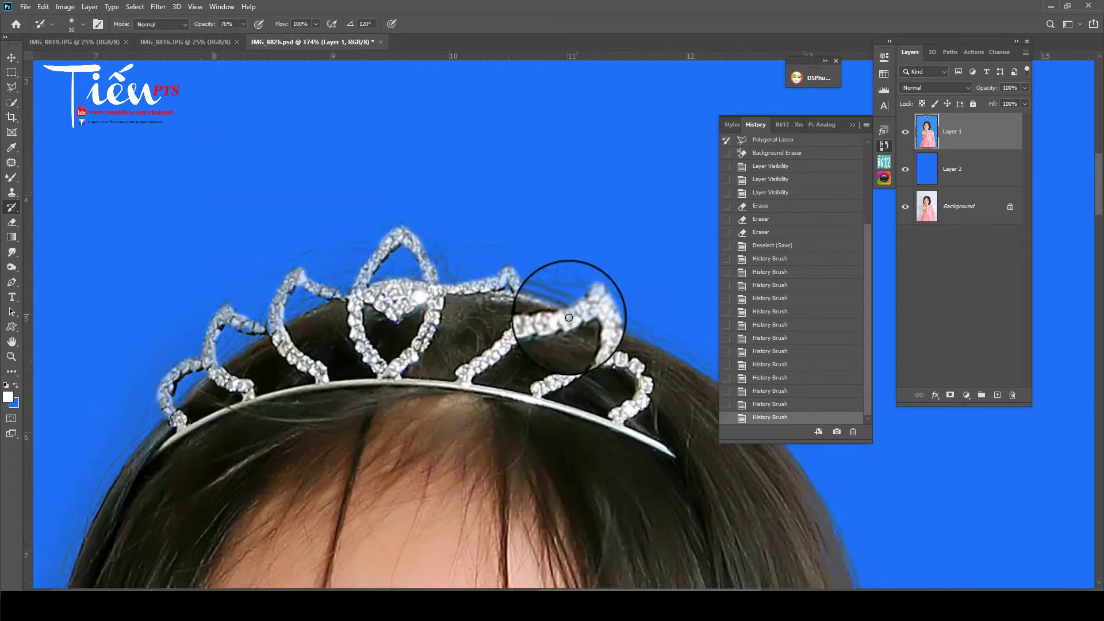
scroll(553, 334, "down", 3)
scroll(541, 348, "down", 2)
scroll(541, 348, "down", 1)
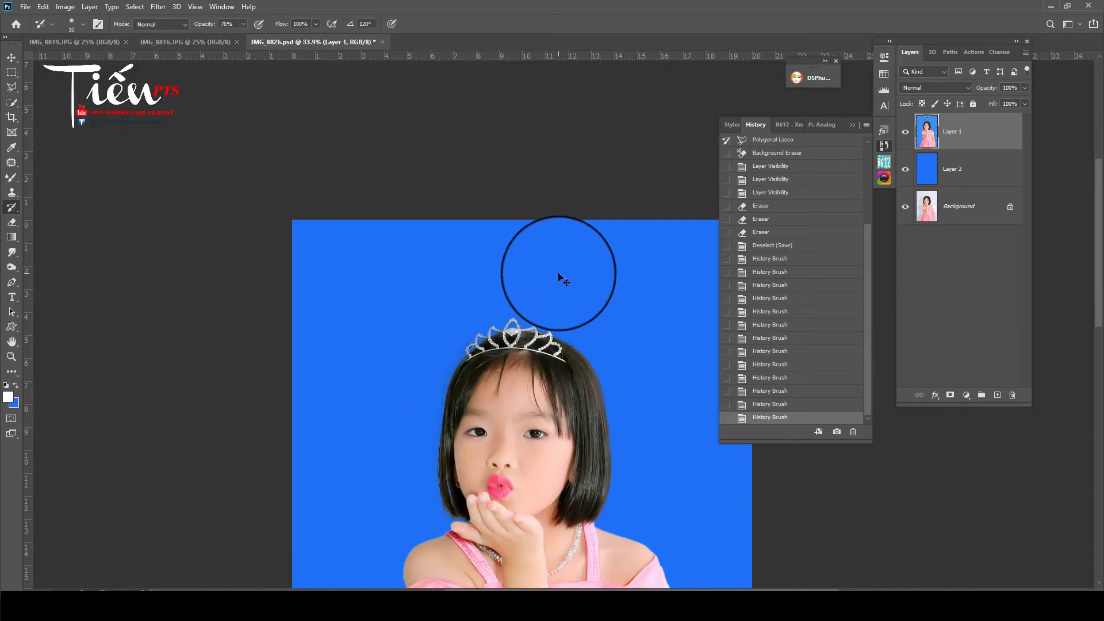
key("ctrl+s")
left_click_drag(589, 340, 535, 165)
scroll(460, 313, "down", 2)
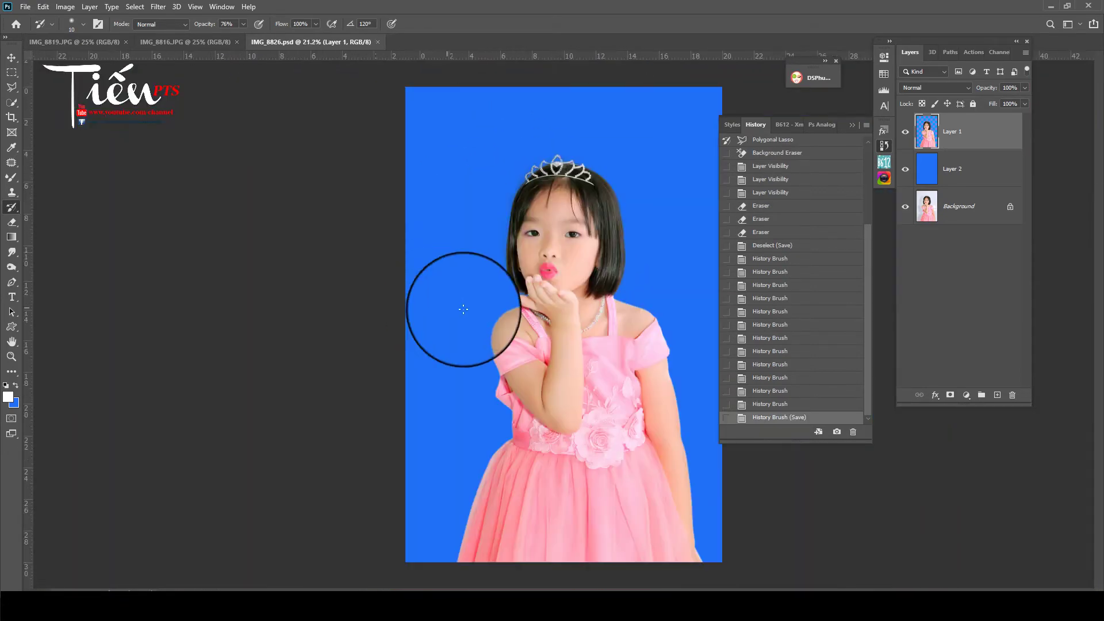
scroll(488, 299, "down", 1)
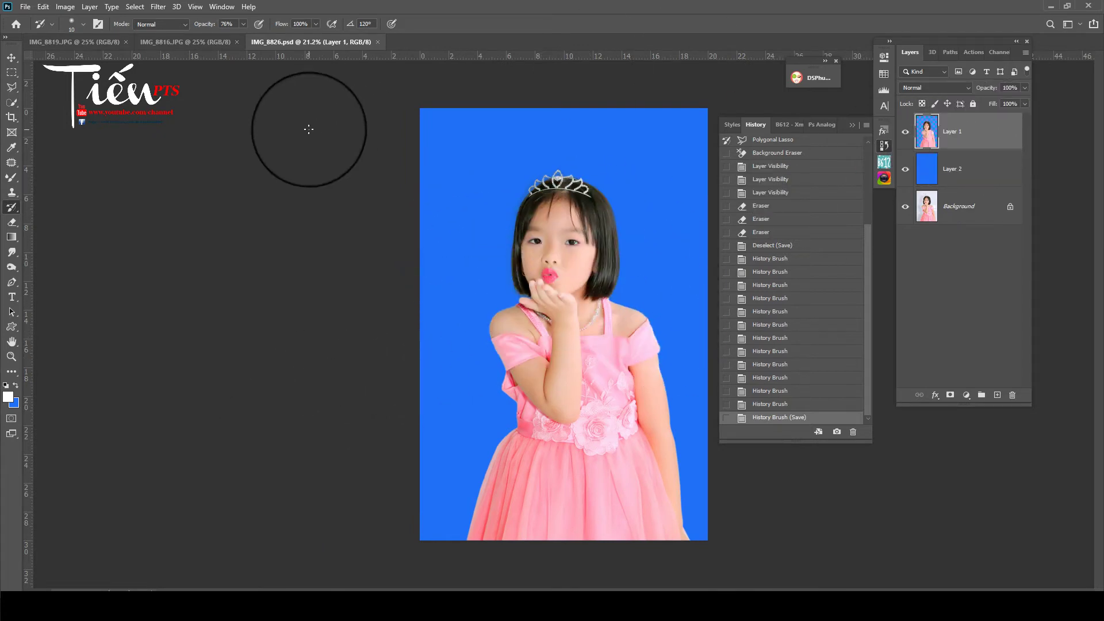
- Bring up the IMG_8816.JPG white-dress photo and zoom in on her dress, arms and skirt
left_click(195, 43)
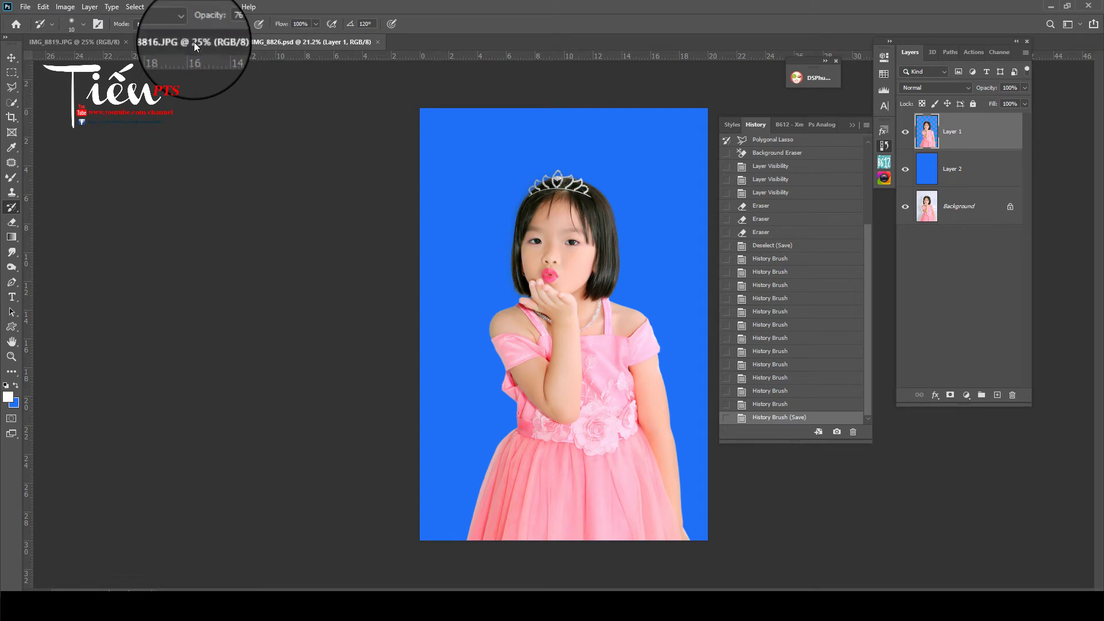
scroll(442, 443, "up", 1)
mouse_move(523, 468)
left_mouse_down()
mouse_move(424, 345)
mouse_move(353, 399)
mouse_move(437, 352)
left_mouse_up()
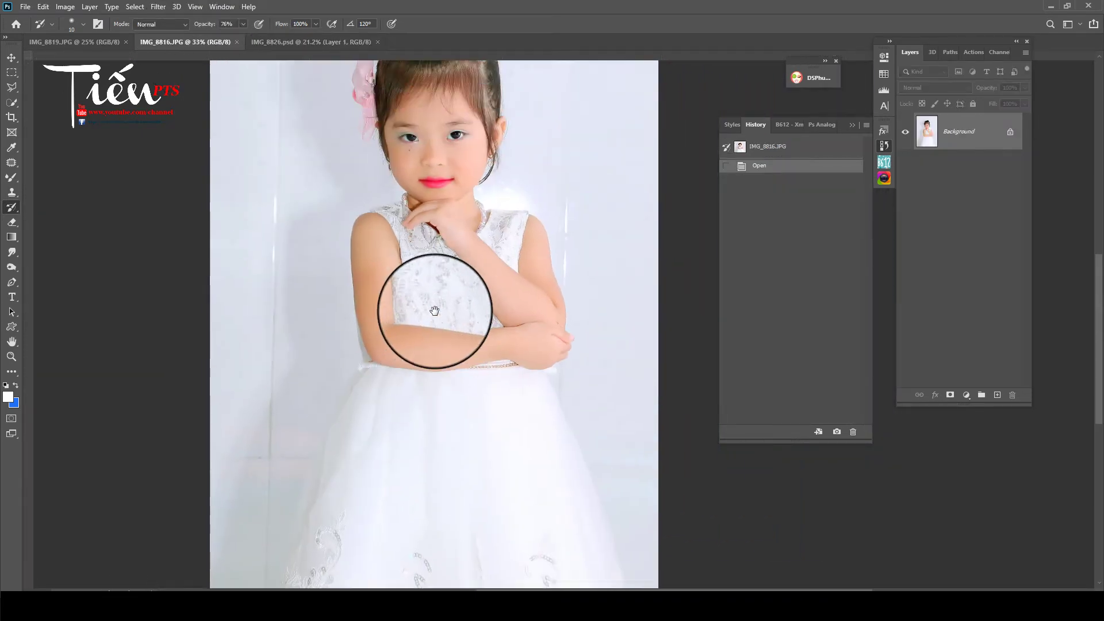
scroll(390, 396, "up", 2)
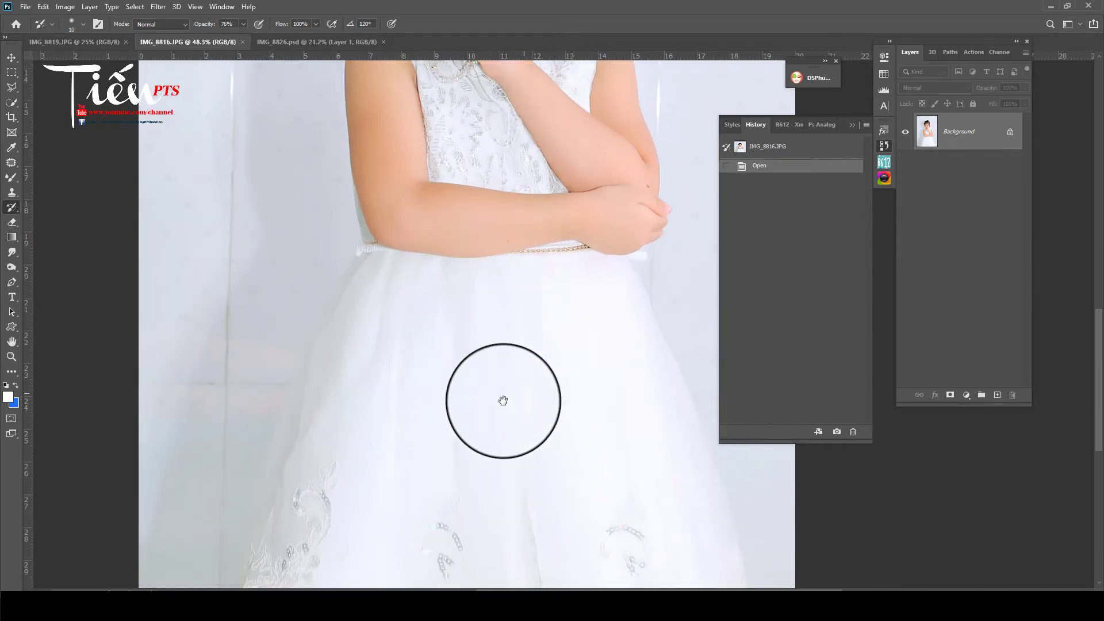
left_click_drag(425, 419, 340, 473)
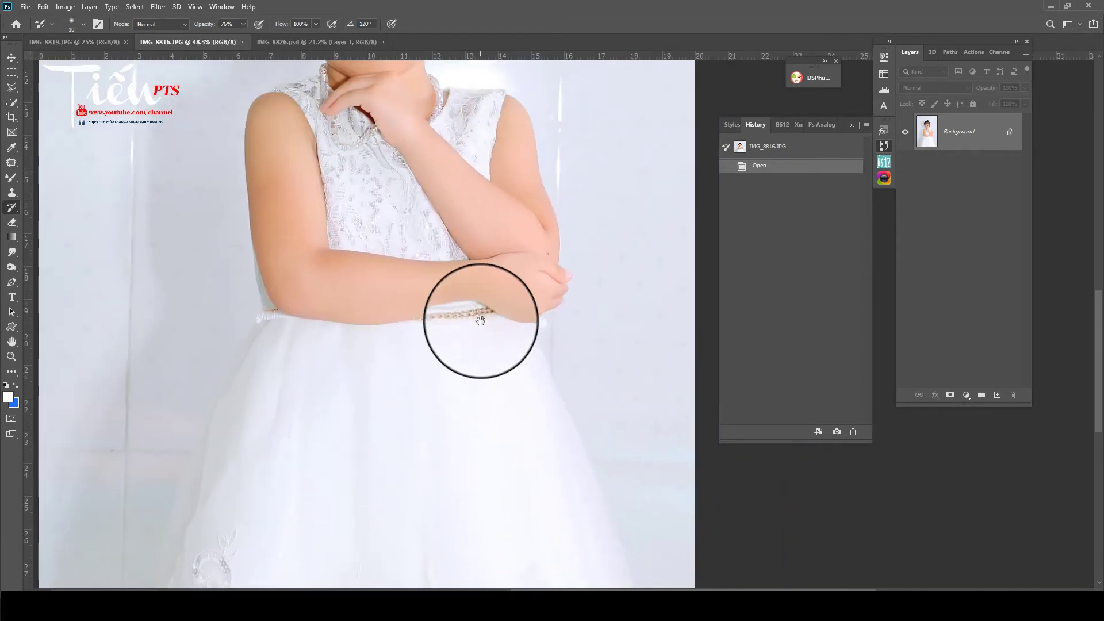
left_click_drag(480, 320, 414, 432)
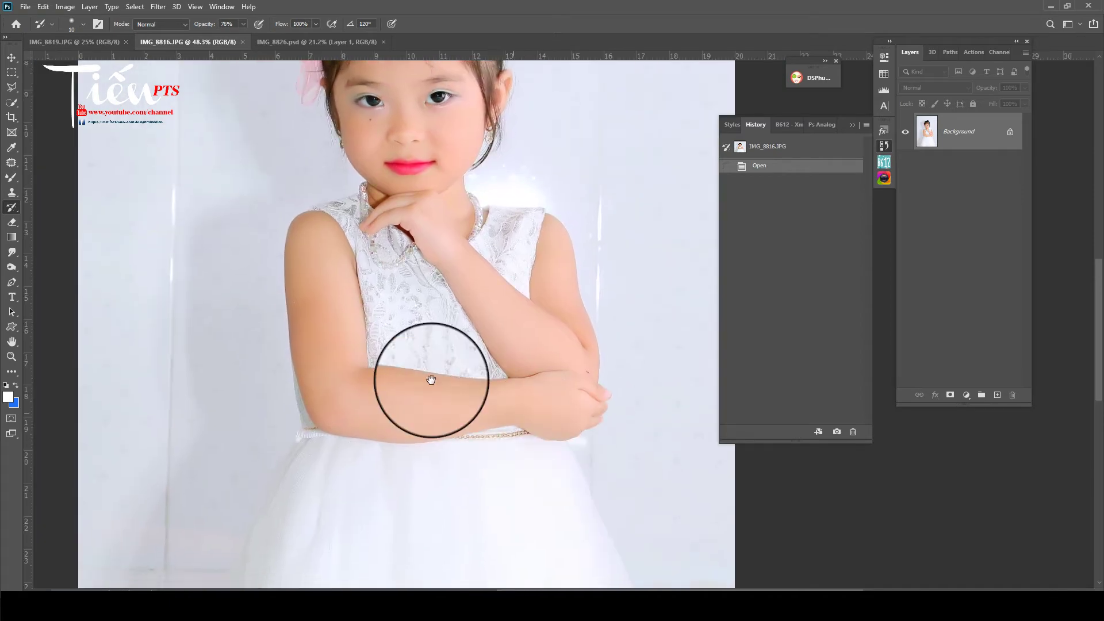
left_click_drag(431, 377, 472, 280)
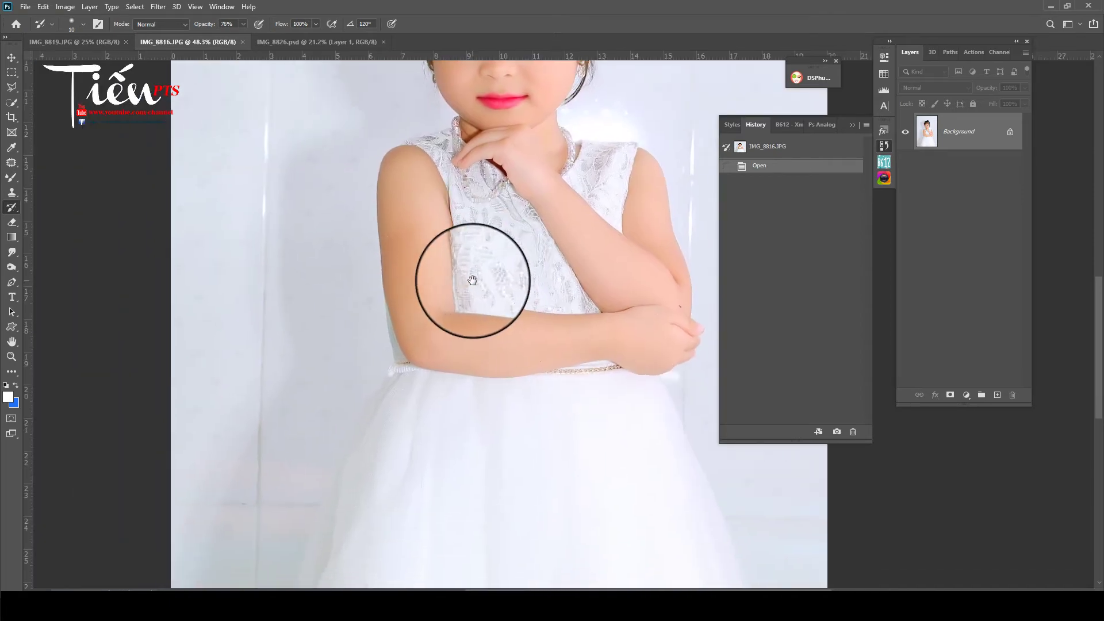
left_click_drag(387, 374, 397, 313)
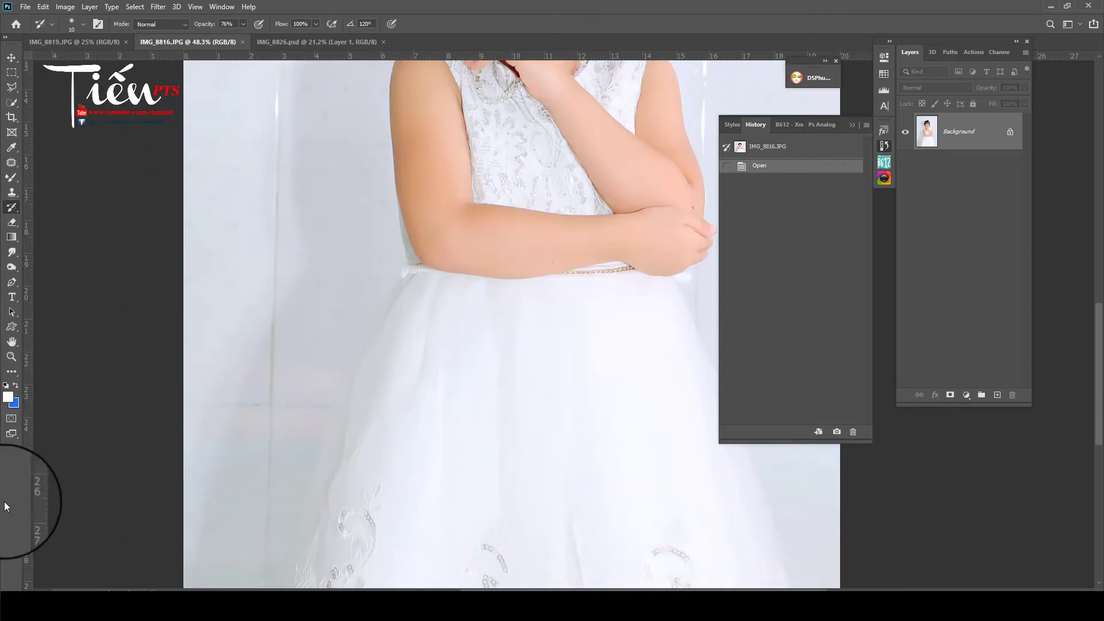
mouse_move(365, 466)
left_mouse_down()
mouse_move(343, 428)
mouse_move(259, 517)
mouse_move(313, 394)
left_mouse_up()
key("ctrl+r")
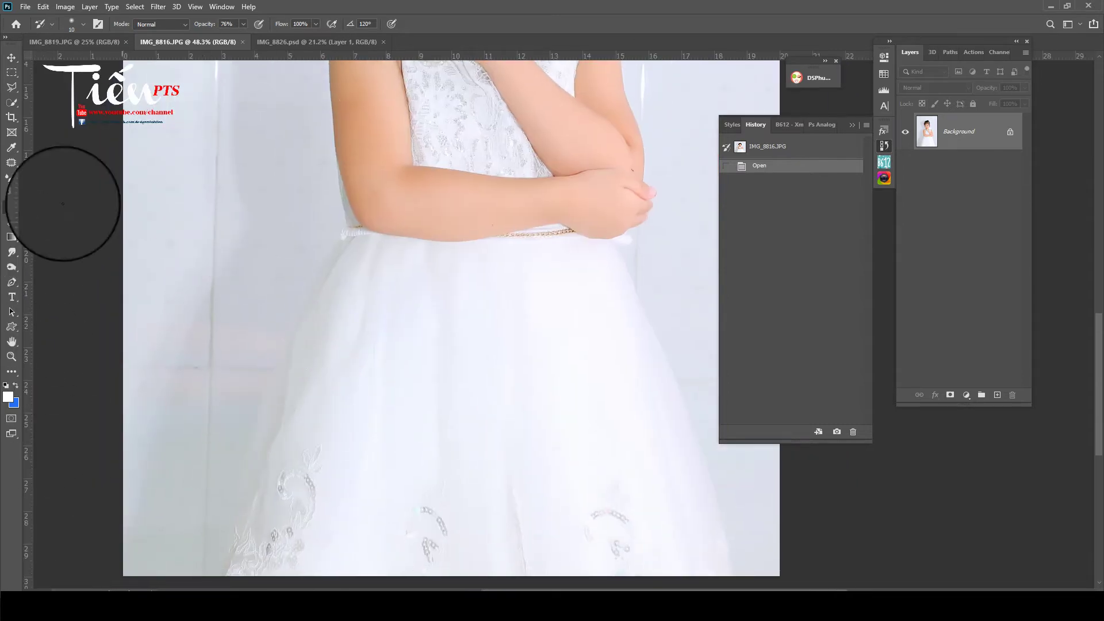
- Pick the Pen tool and start the outline at the skirt's left edge
left_click(16, 280)
left_click(55, 282)
scroll(180, 475, "up", 1)
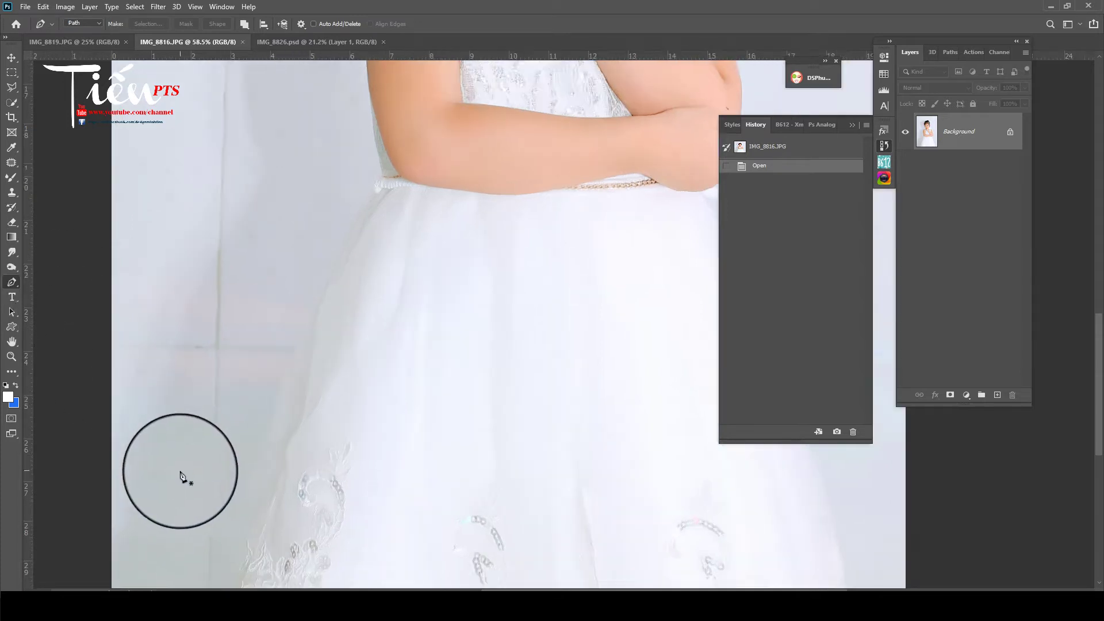
scroll(281, 364, "up", 1)
scroll(276, 397, "up", 2)
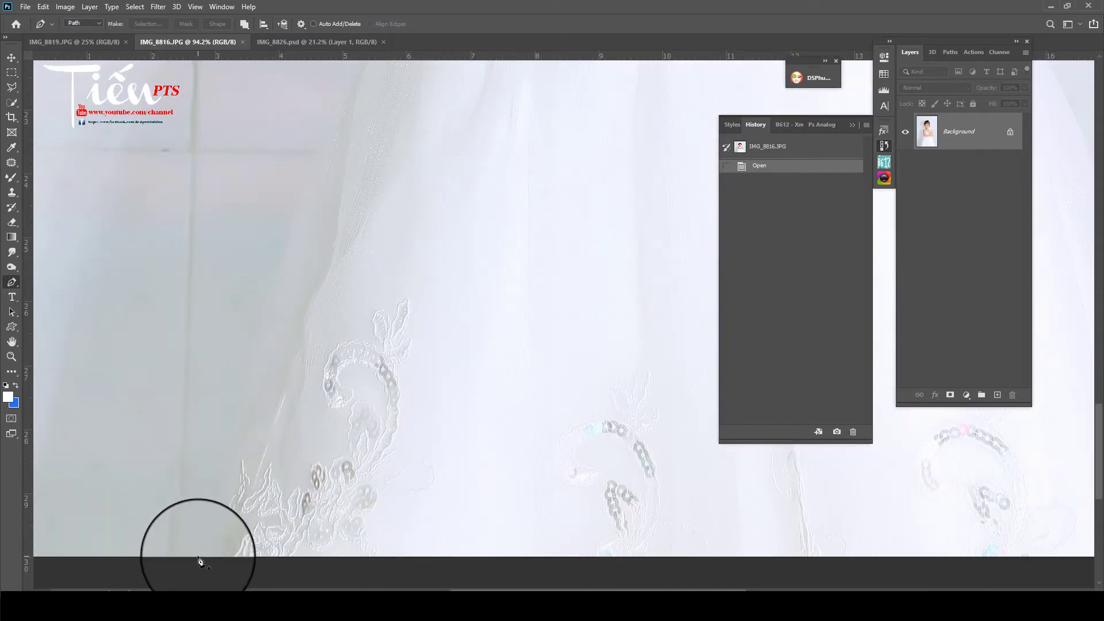
mouse_move(308, 153)
left_mouse_down()
mouse_move(328, 105)
mouse_move(212, 493)
left_mouse_up()
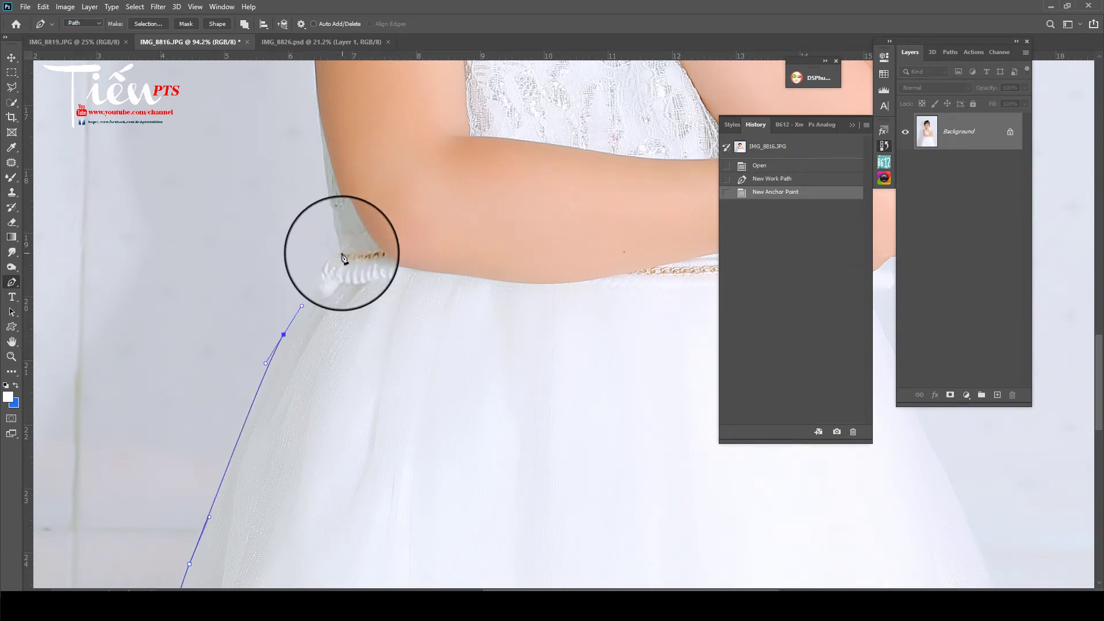
- Extend the path up the skirt and arm, curving over the shoulder
left_click(342, 246)
left_click_drag(320, 216, 331, 293)
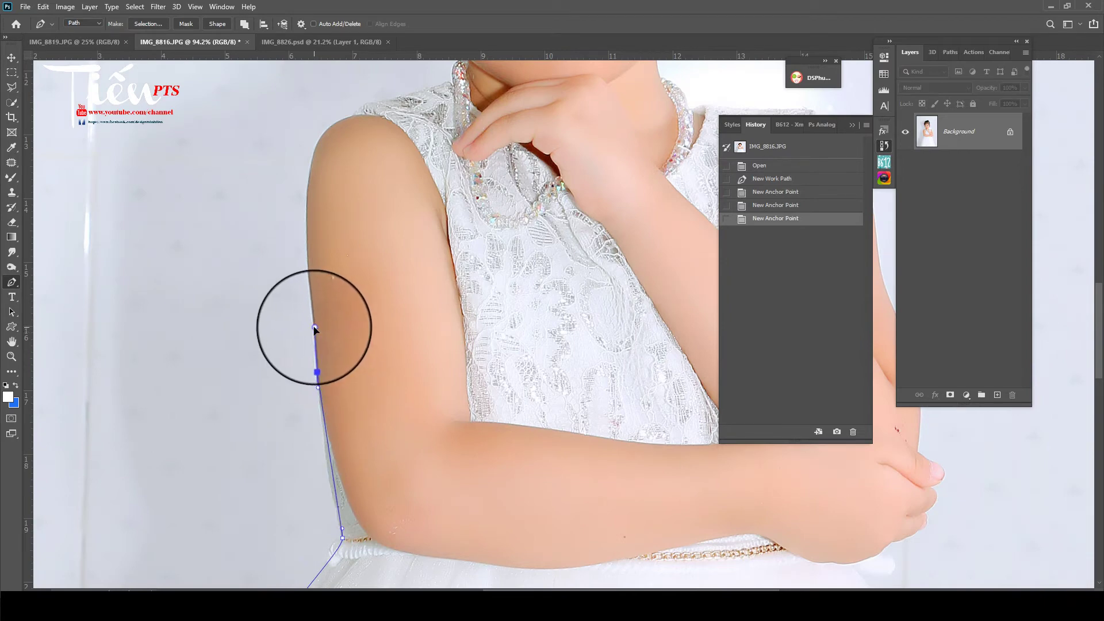
left_click_drag(319, 155, 319, 166)
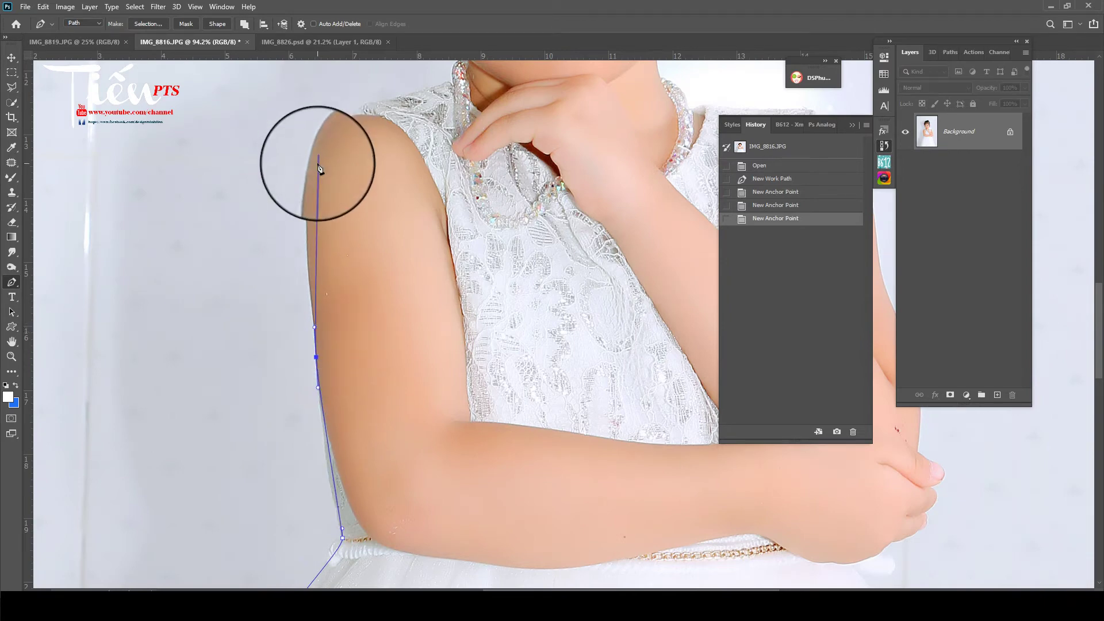
left_click(322, 133)
left_click(340, 202)
scroll(282, 351, "up", 2)
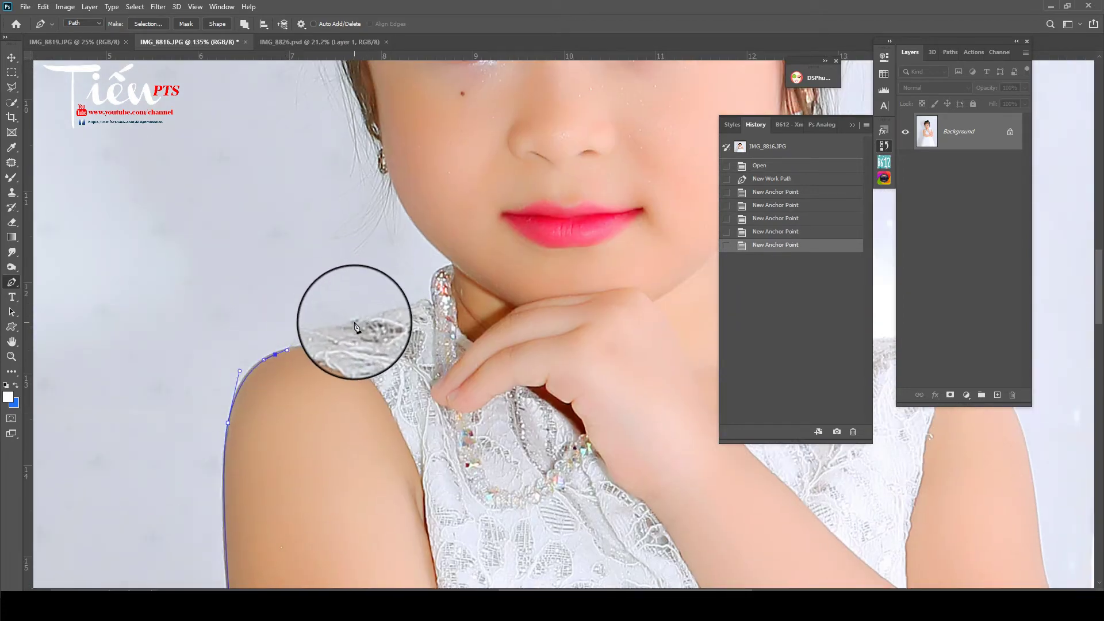
left_click_drag(362, 320, 407, 313)
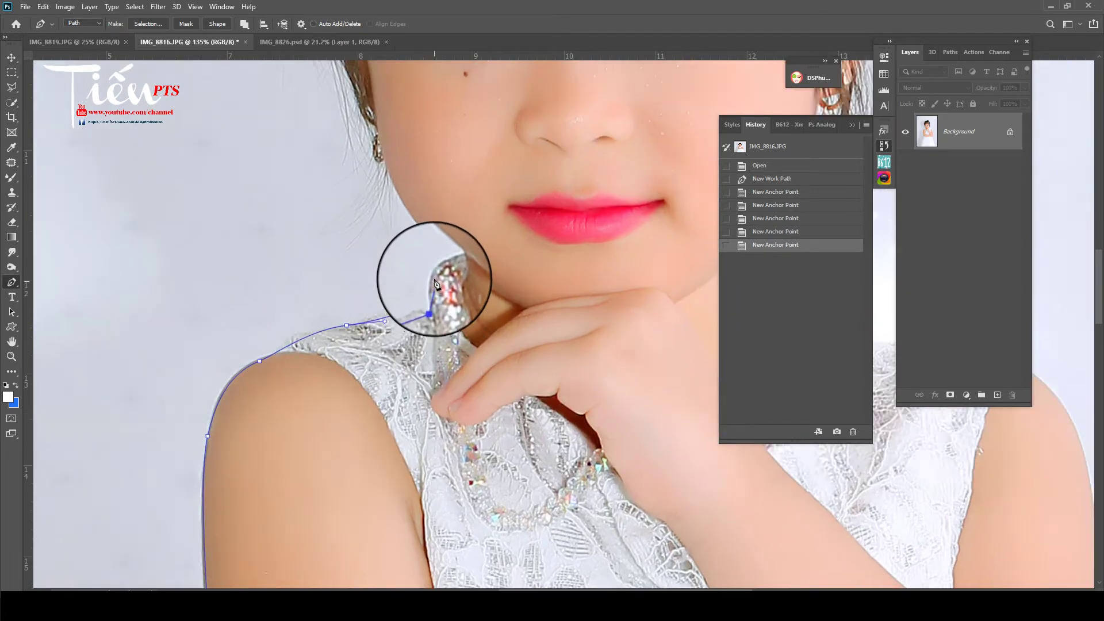
scroll(431, 281, "up", 2)
- Continue the path from the neckline up along the jawline to the hair edge
left_click(469, 248)
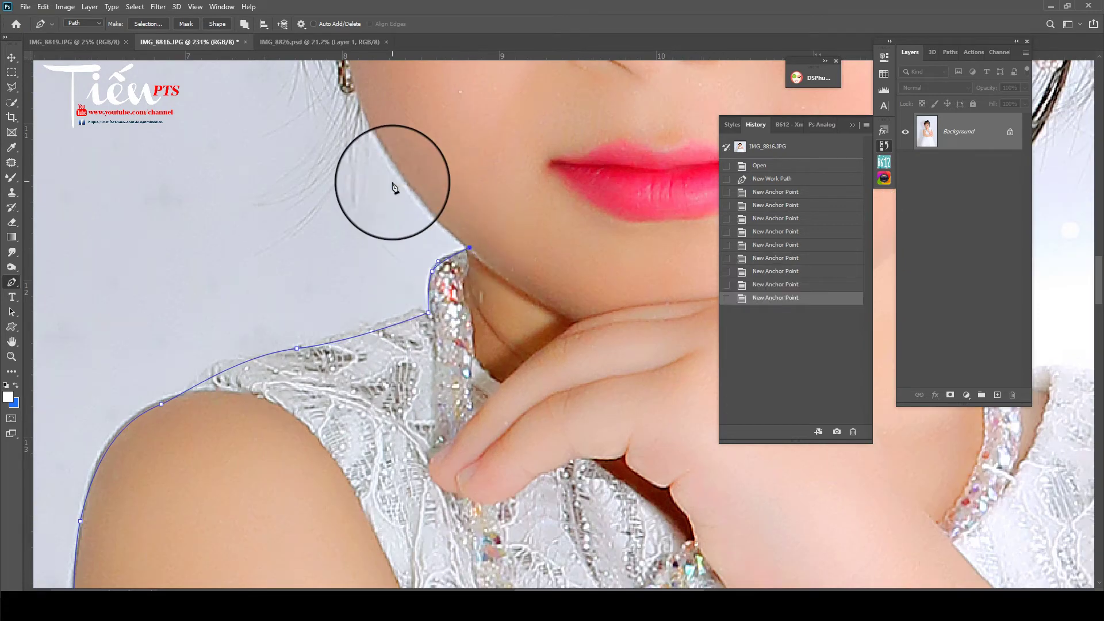
left_click(361, 116)
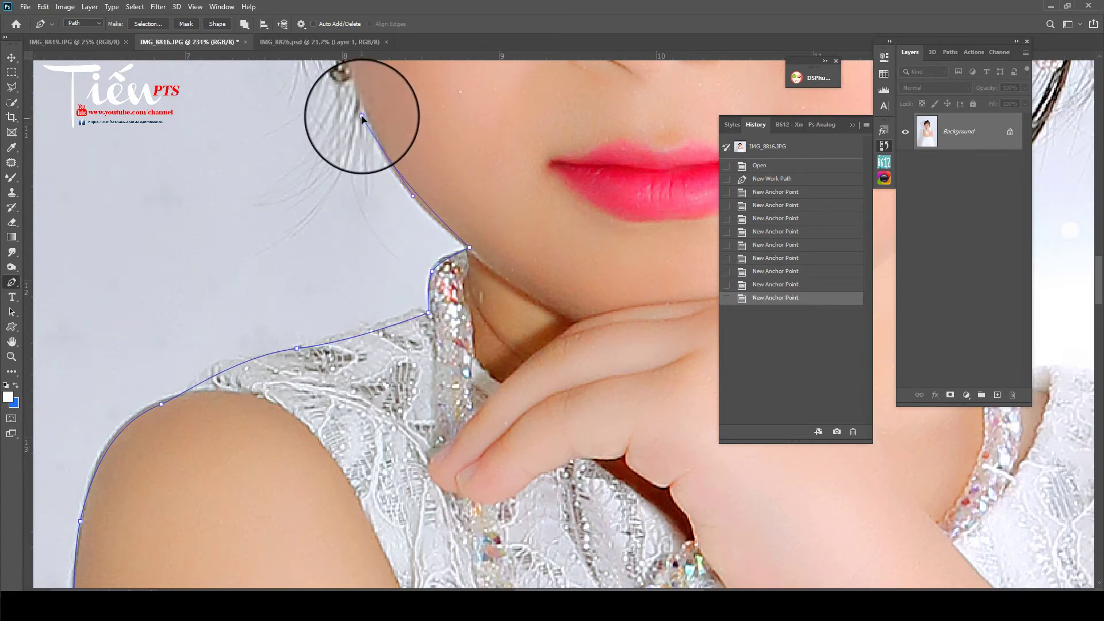
left_click(363, 115)
left_click_drag(362, 115, 406, 361)
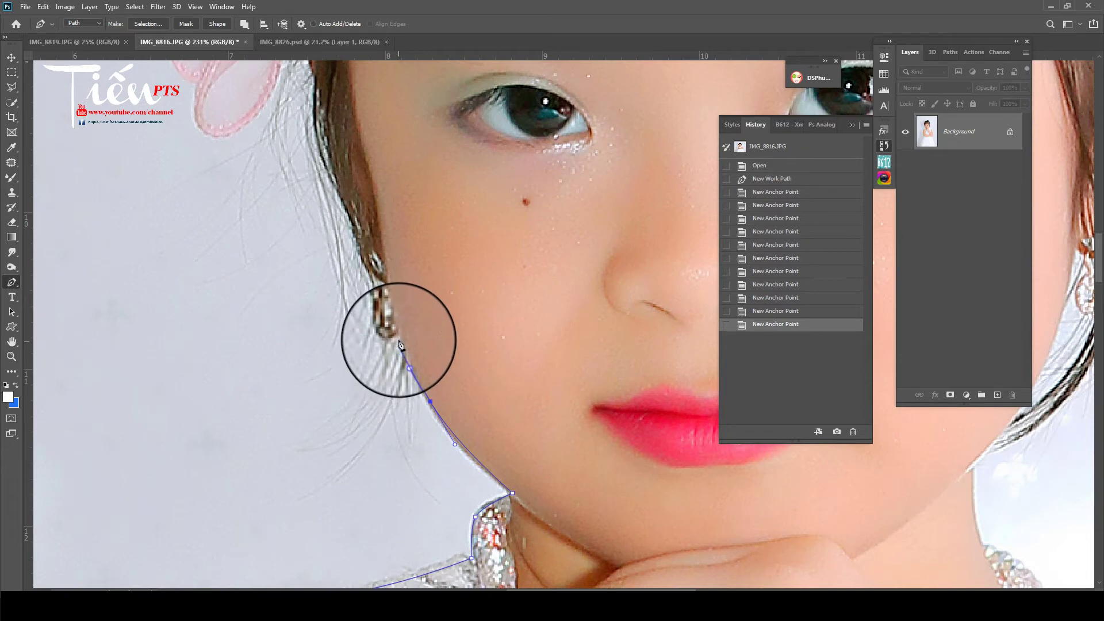
left_click(399, 340)
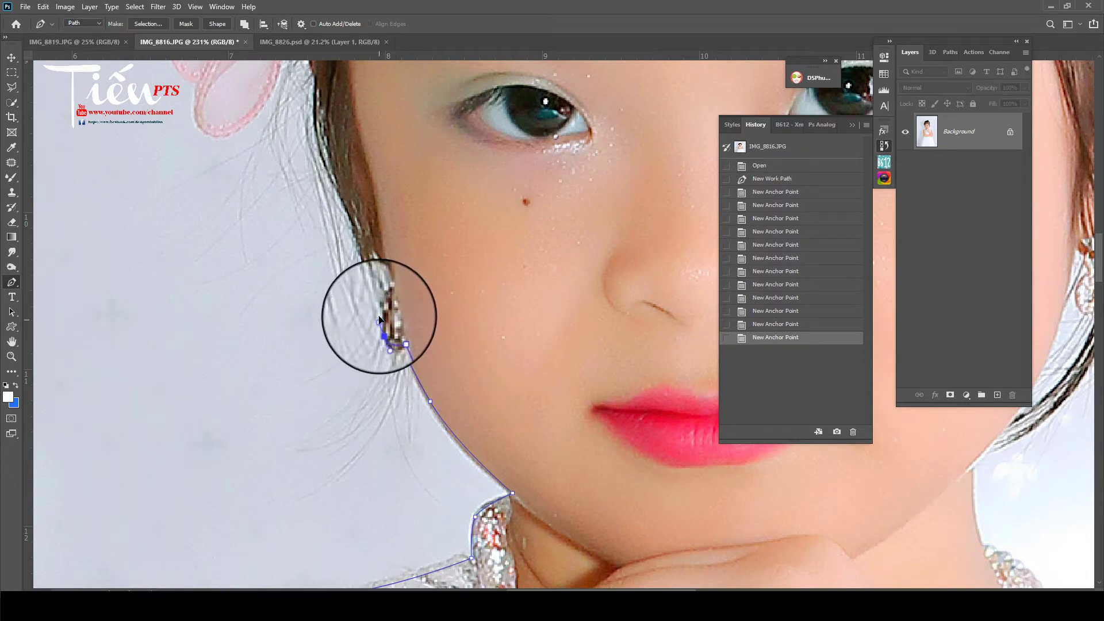
left_click(356, 233)
- Trace the path up the hair and past the pink bow toward the head
left_click(296, 123)
scroll(346, 288, "up", 2)
left_click(394, 406)
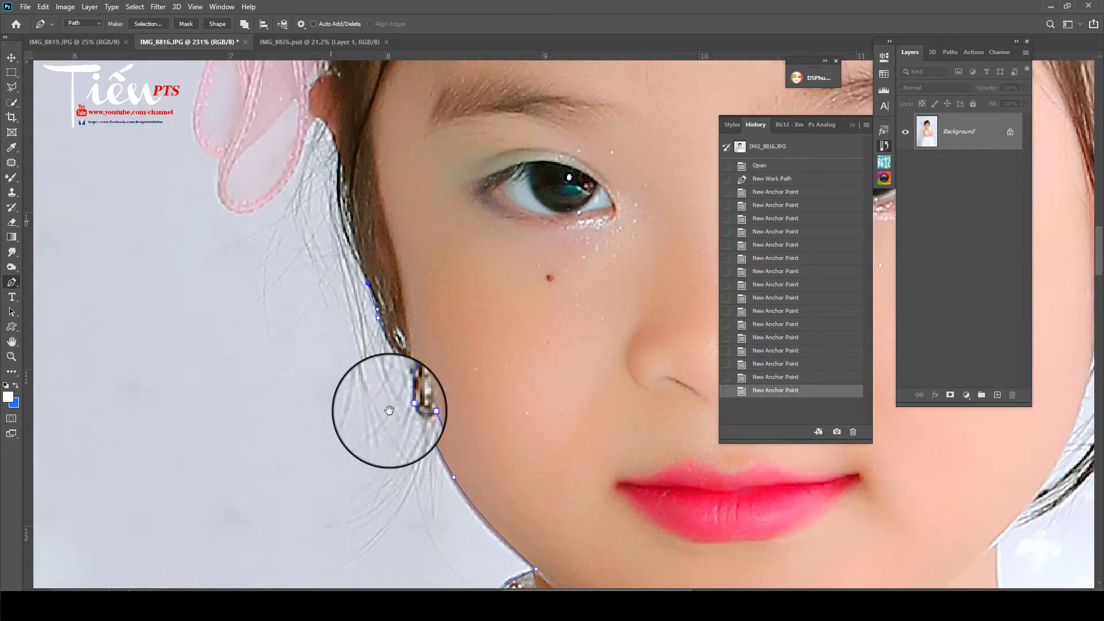
scroll(396, 449, "up", 5)
left_click(401, 493)
left_click_drag(294, 538, 260, 468)
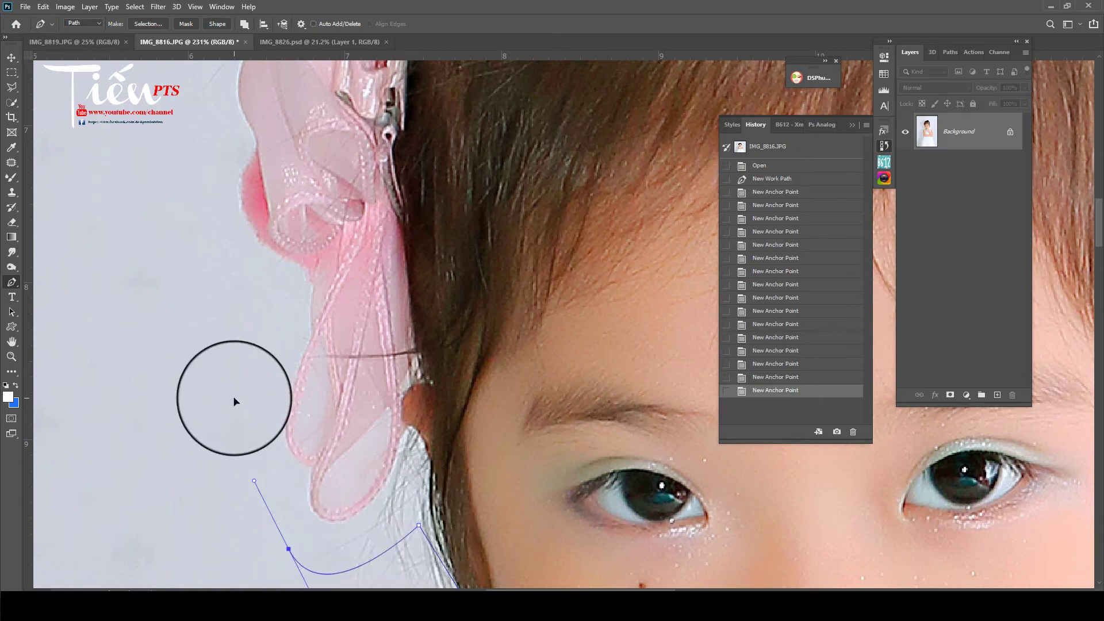
scroll(235, 400, "down", 3)
scroll(193, 332, "down", 3)
left_click(184, 245)
- Continue the path over the top of the head and around the ear
left_click(206, 210)
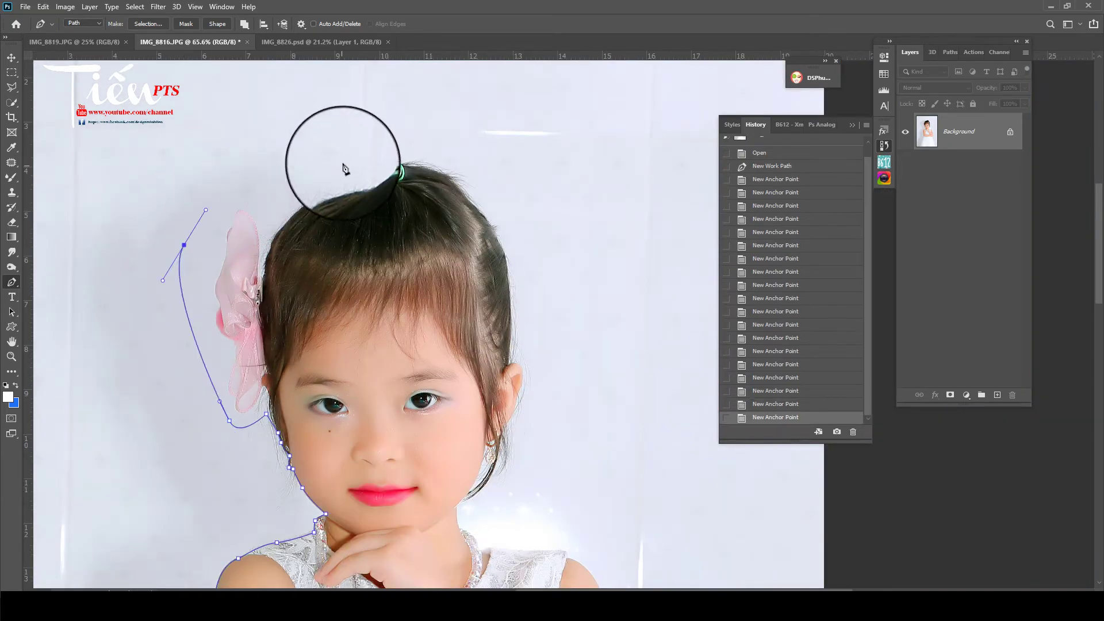
left_click(367, 145)
left_click_drag(501, 176, 526, 216)
scroll(512, 357, "up", 2)
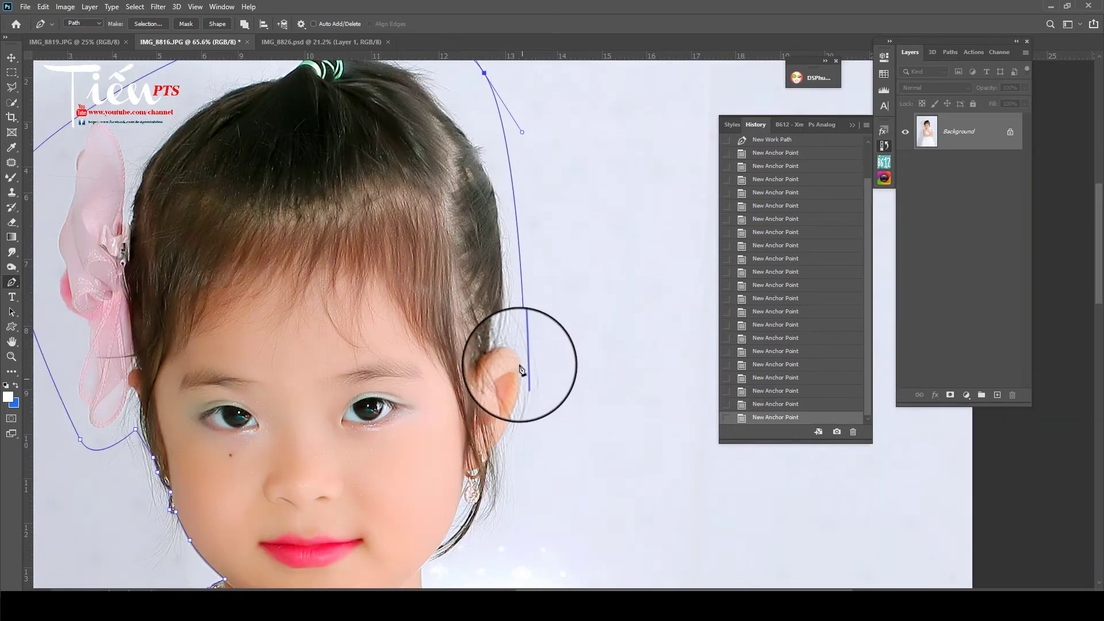
left_click(509, 351)
scroll(516, 368, "up", 2)
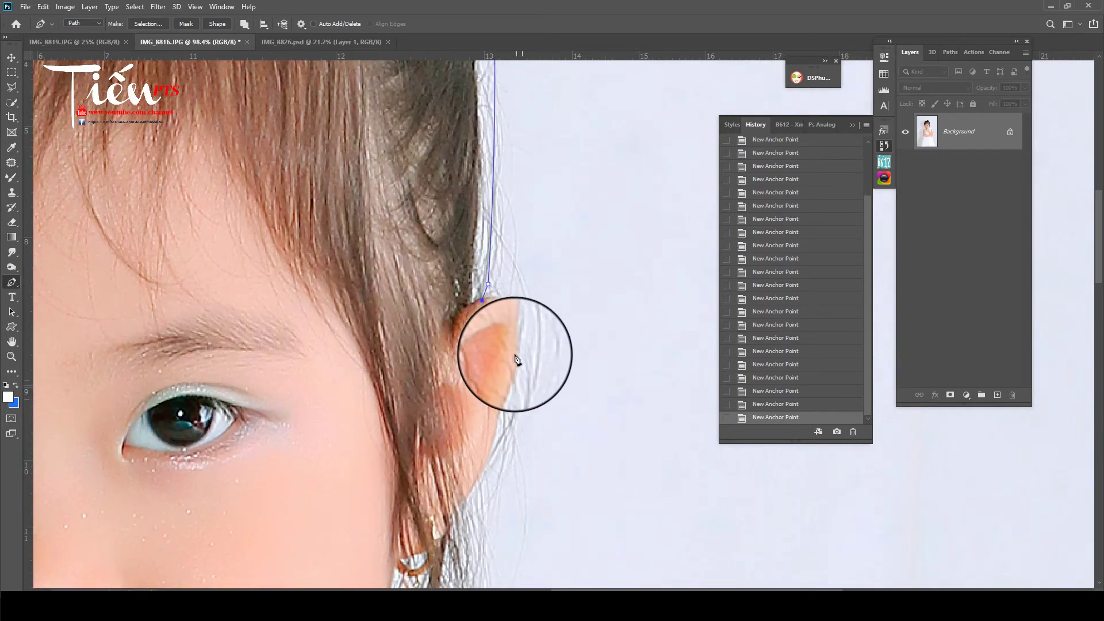
left_click_drag(517, 352, 507, 393)
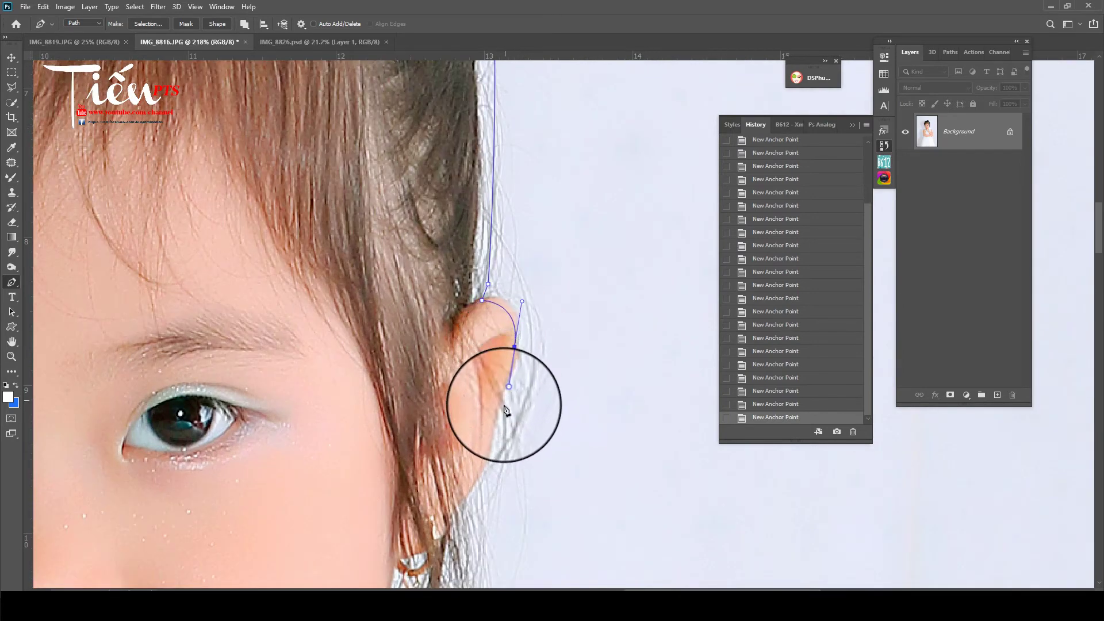
left_click_drag(488, 457, 491, 452)
left_click_drag(443, 523, 538, 259)
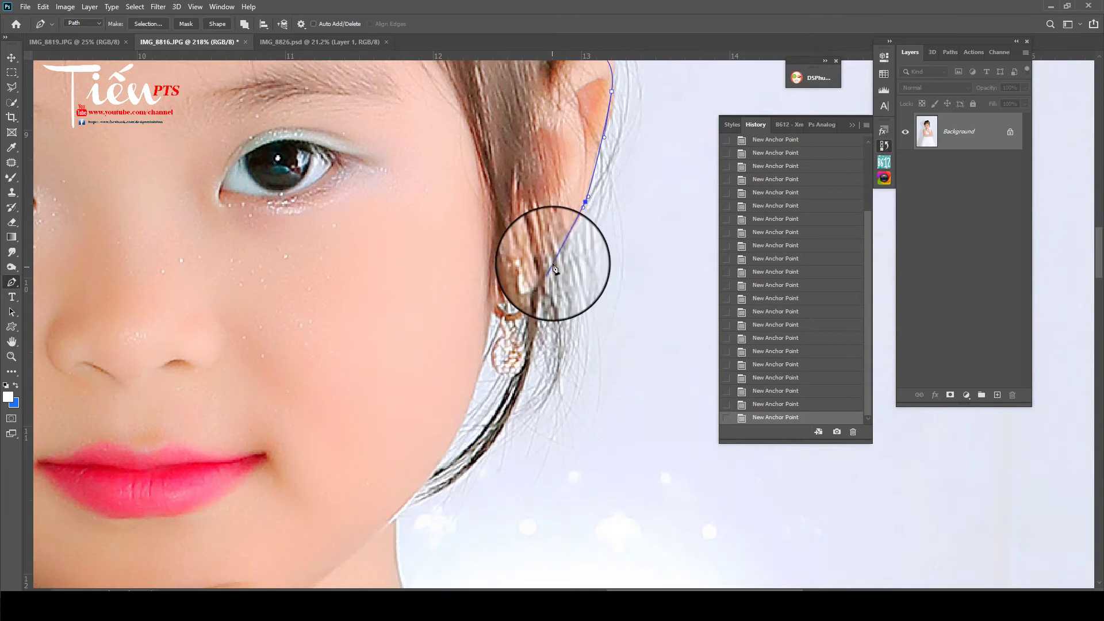
- Trace the path down the hair edge, neck and dress neckline
left_click(557, 377)
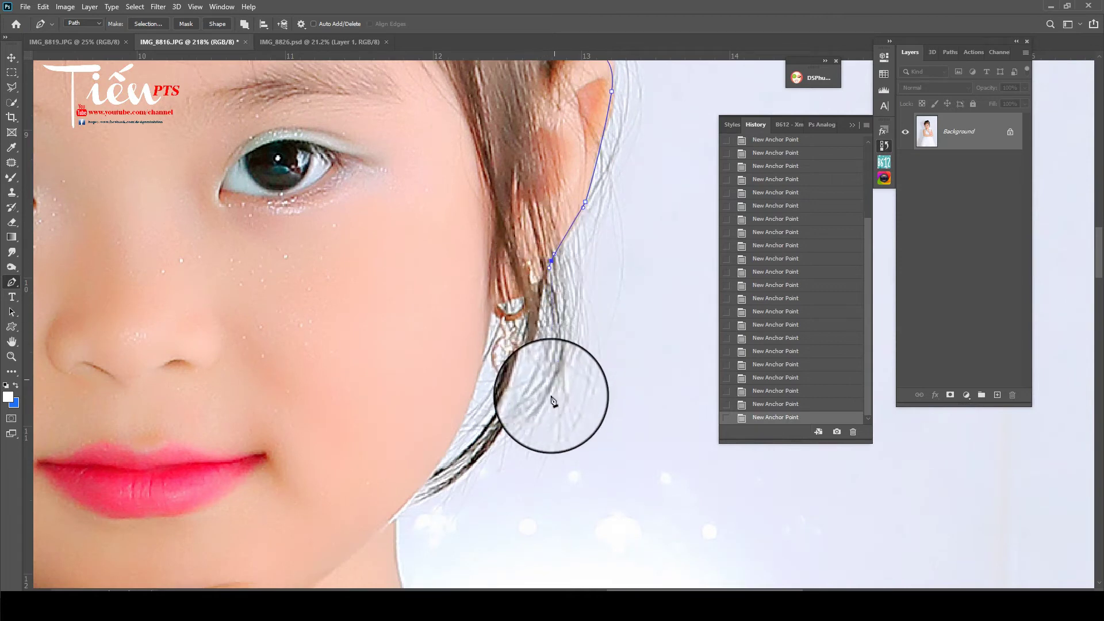
mouse_move(510, 480)
left_mouse_down()
mouse_move(585, 299)
mouse_move(560, 327)
left_mouse_up()
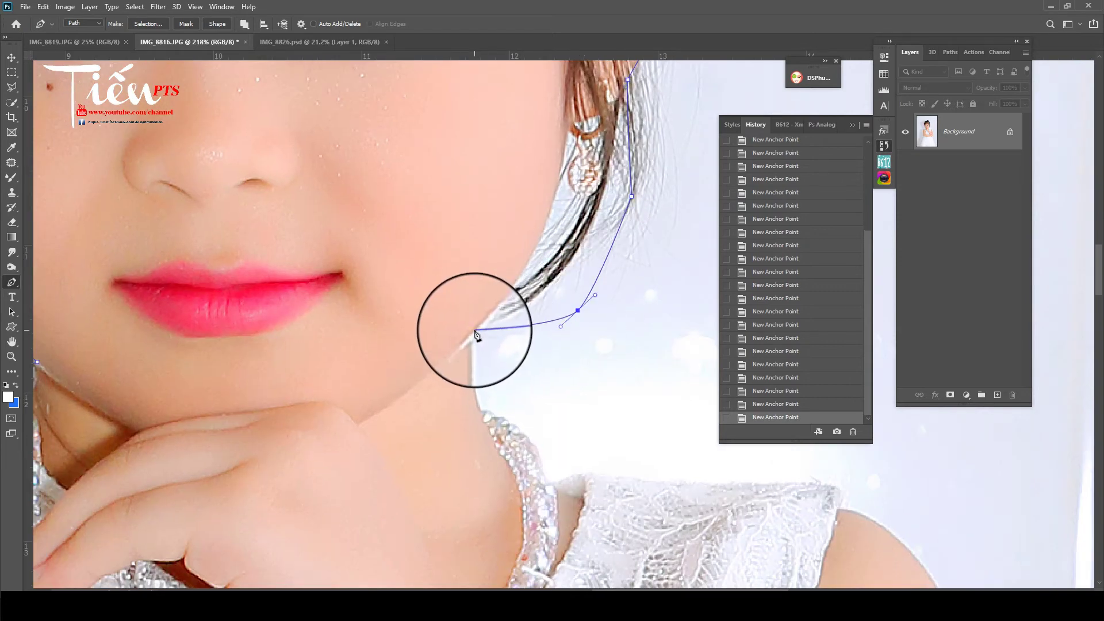
left_click(482, 413)
left_click(525, 440)
left_click(540, 466)
left_click_drag(552, 461, 230, 274)
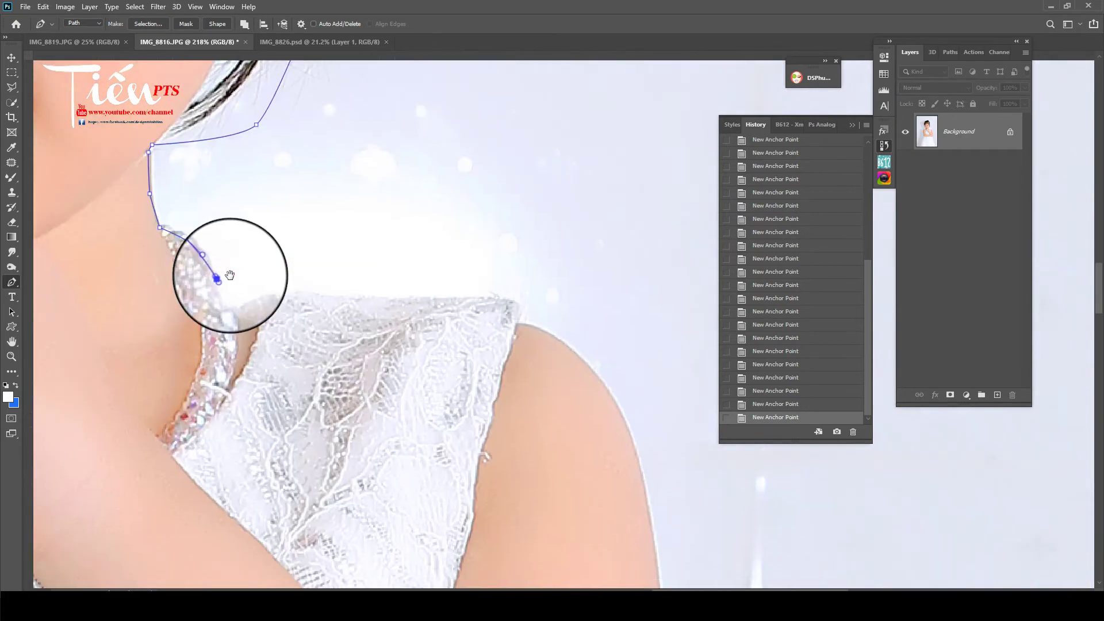
key("ctrl+r")
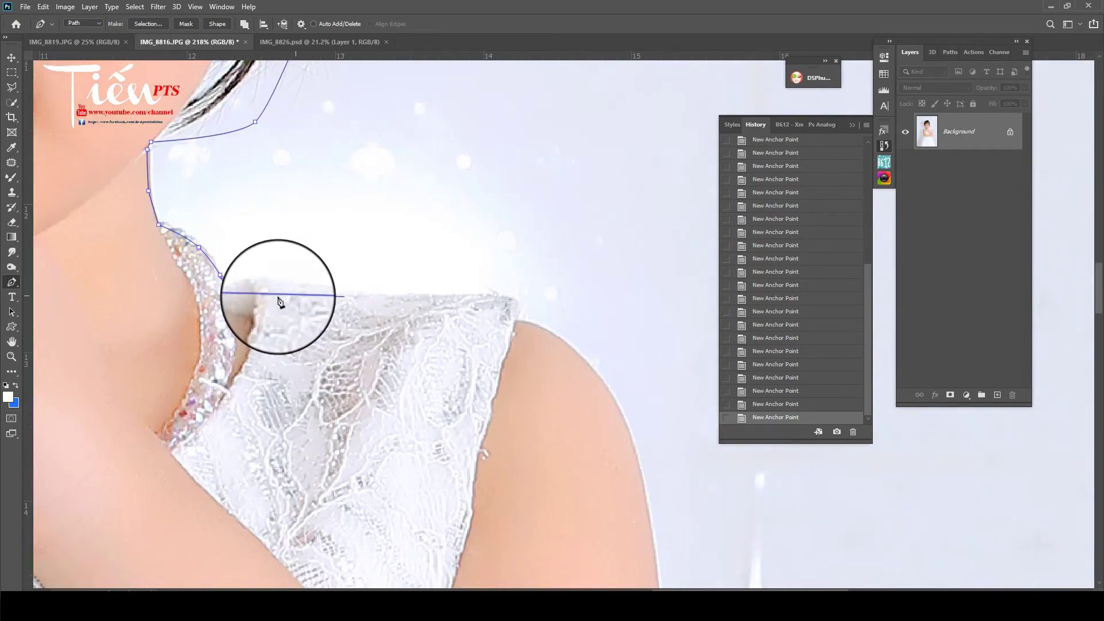
left_click_drag(281, 302, 316, 295)
- Curve the path around the right shoulder and down the upper arm
left_click(510, 292)
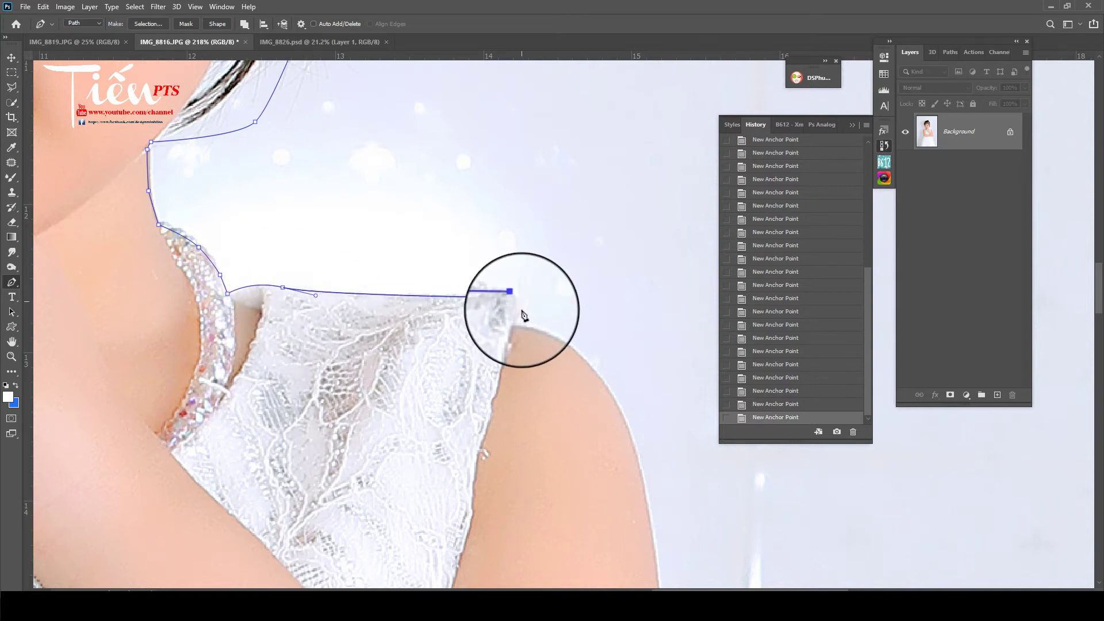
left_click(512, 320)
scroll(520, 319, "down", 3)
scroll(575, 414, "down", 3)
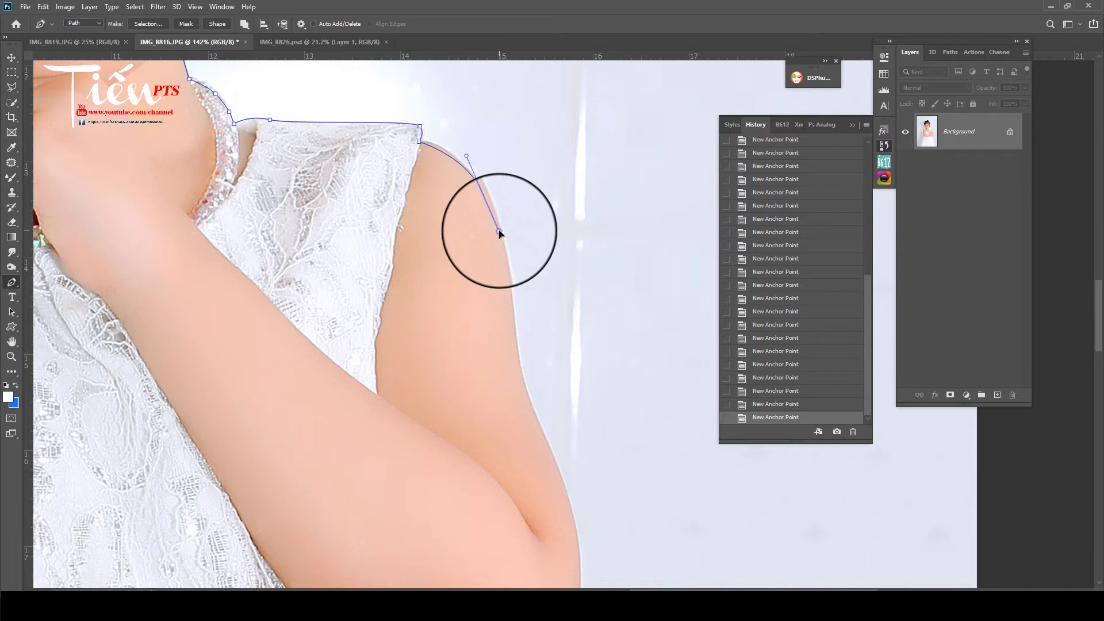
left_click_drag(500, 232, 500, 230)
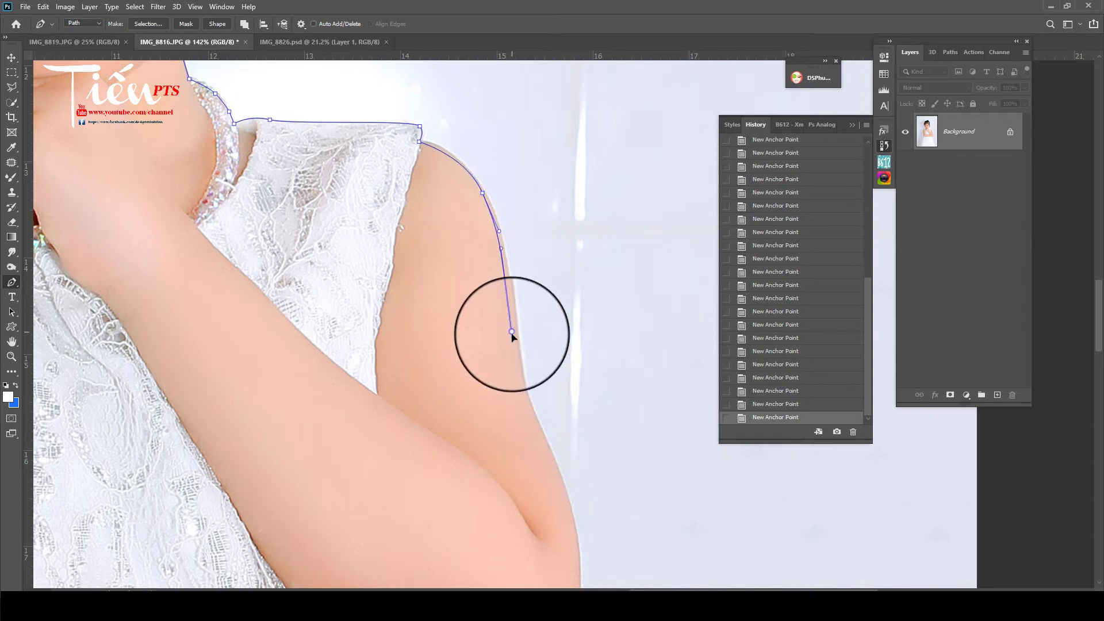
left_click_drag(512, 333, 512, 336)
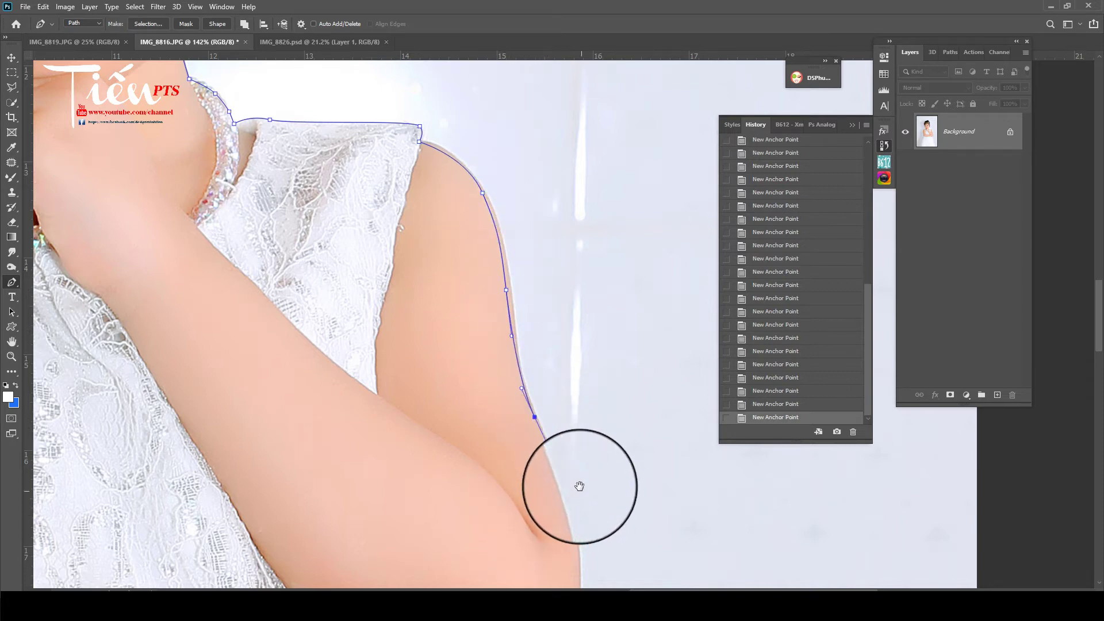
left_click_drag(579, 486, 538, 91)
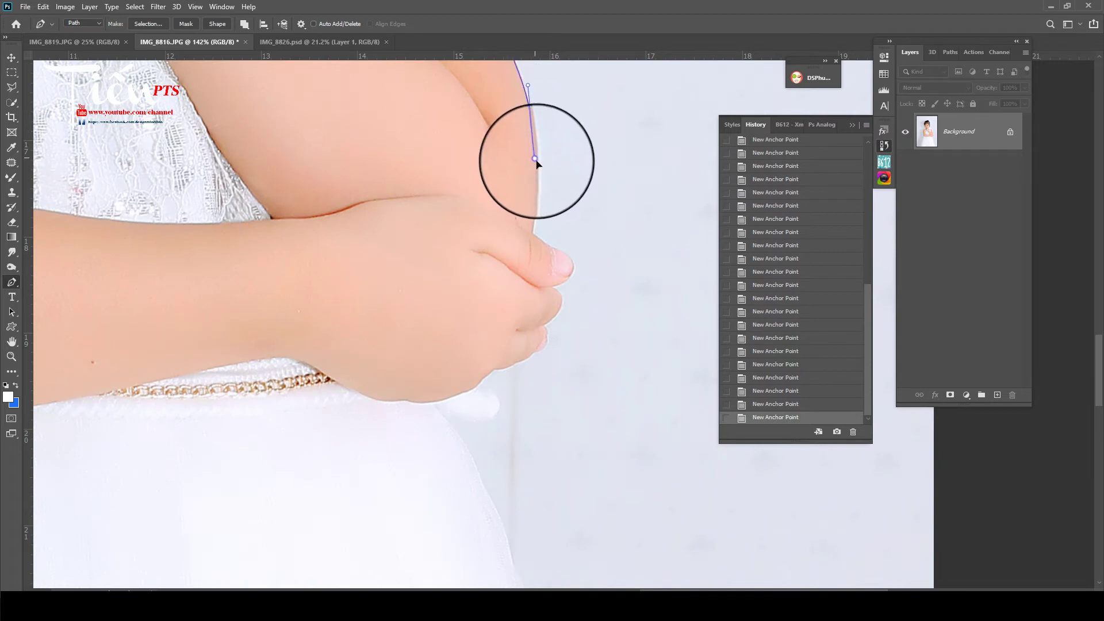
left_click_drag(537, 164, 538, 168)
- Trace the lower arm, around the fingertips and under the hand to the dress
left_click(534, 224)
scroll(535, 232, "up", 2)
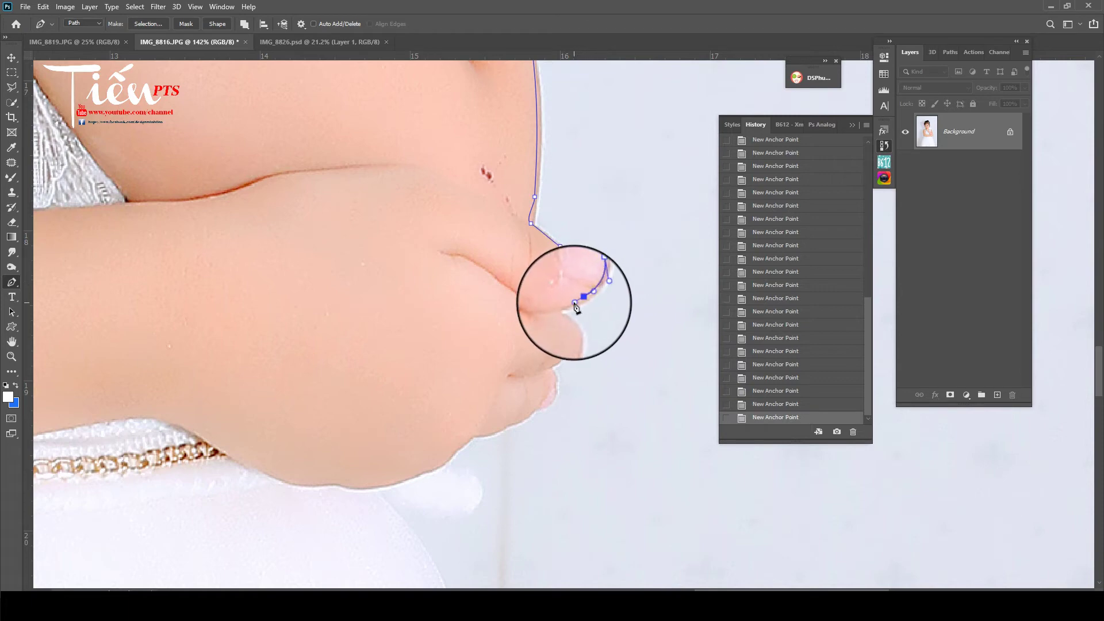
left_click_drag(560, 295, 573, 340)
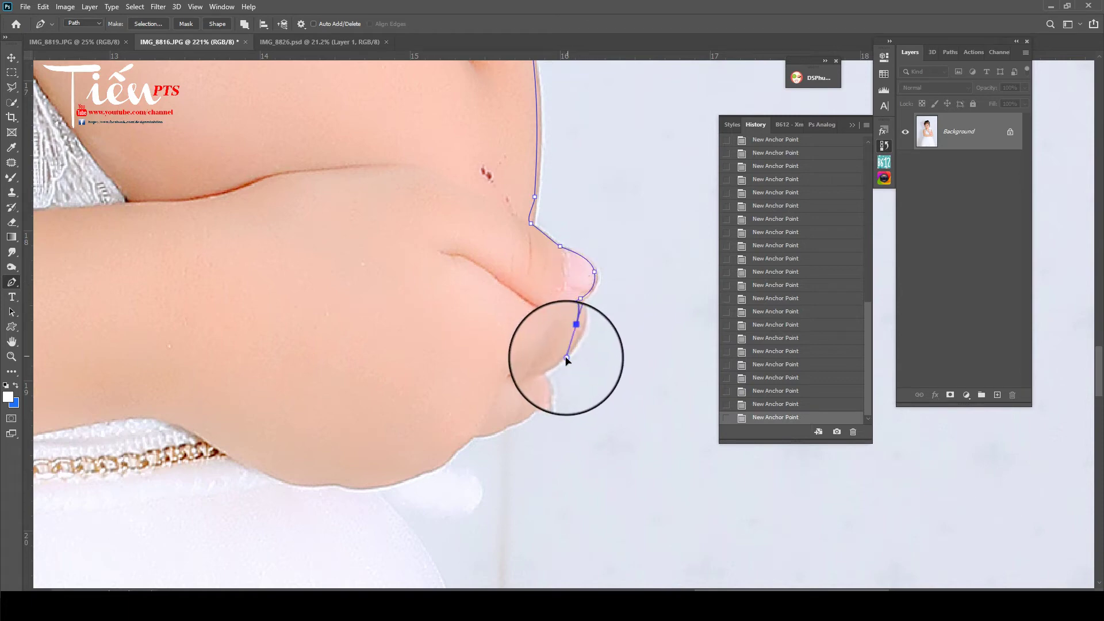
left_click(541, 359)
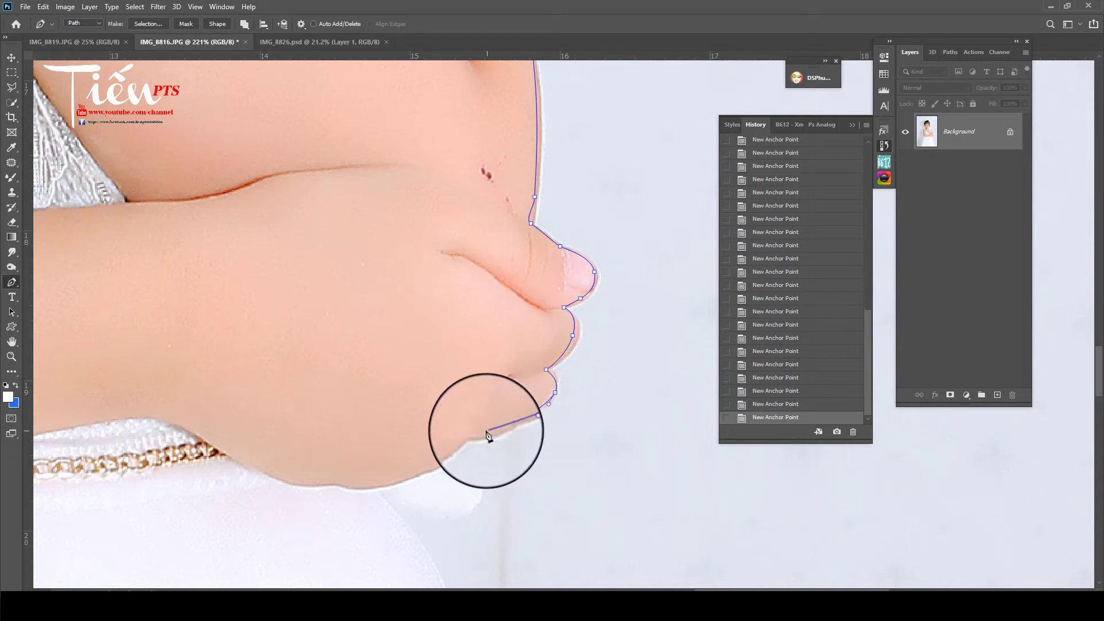
left_click_drag(465, 448, 623, 187)
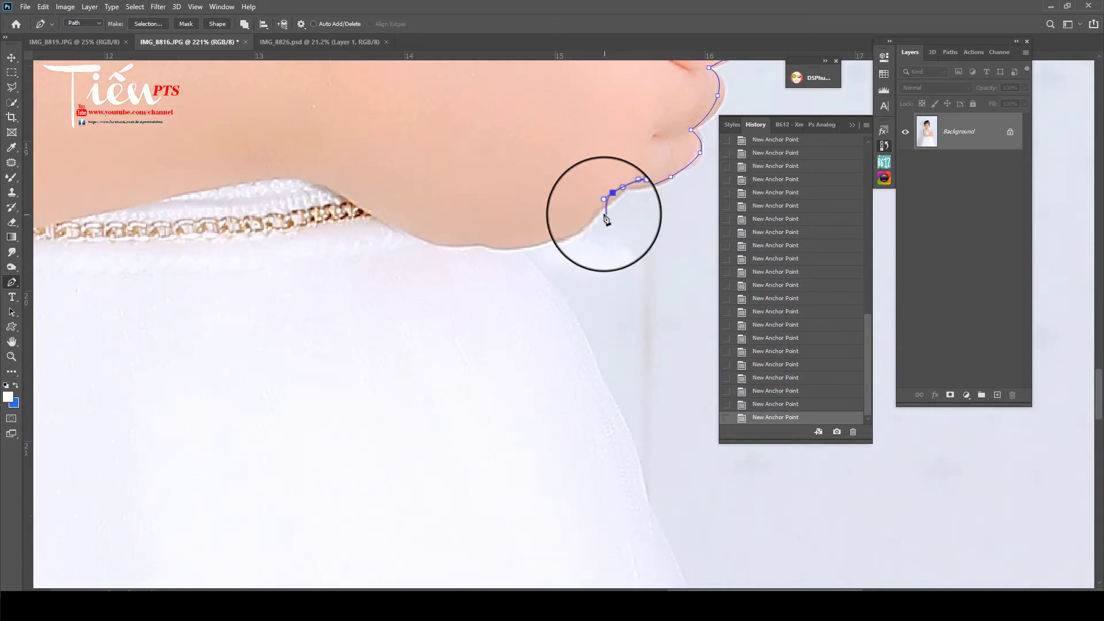
left_click(595, 222)
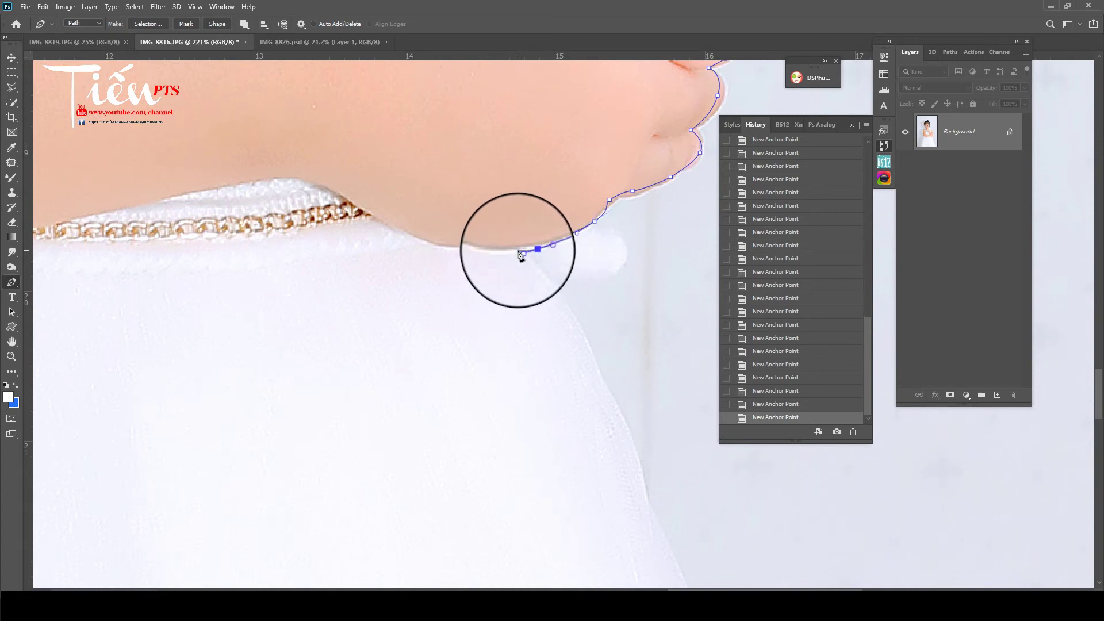
- Continue the path down the waist and skirt edge to the hem's right corner
scroll(569, 368, "down", 3)
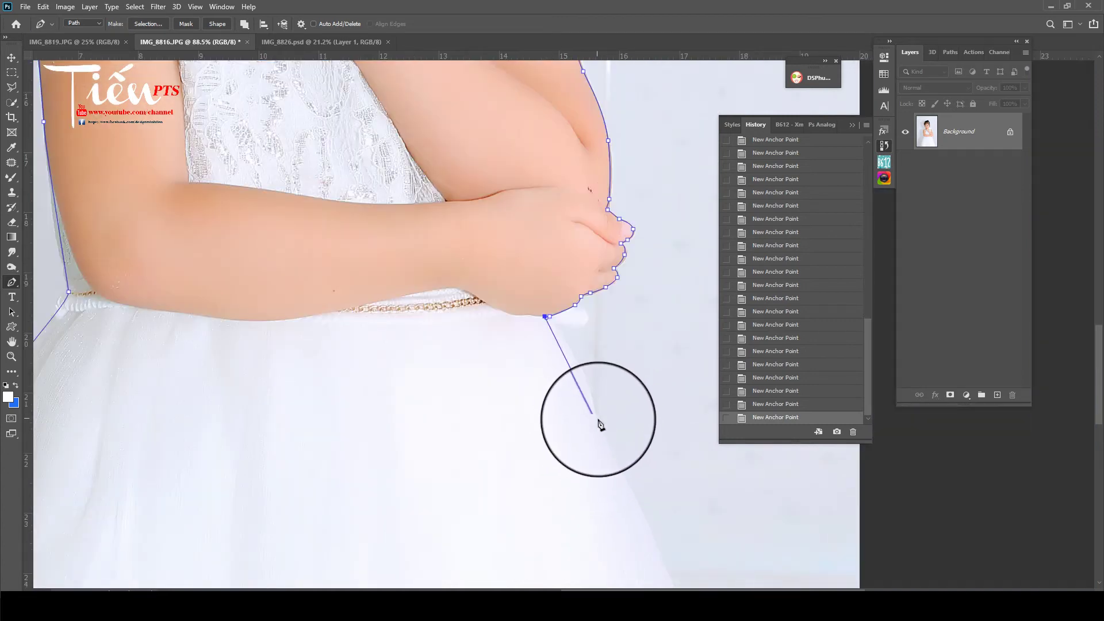
left_click(598, 421)
scroll(598, 421, "down", 1)
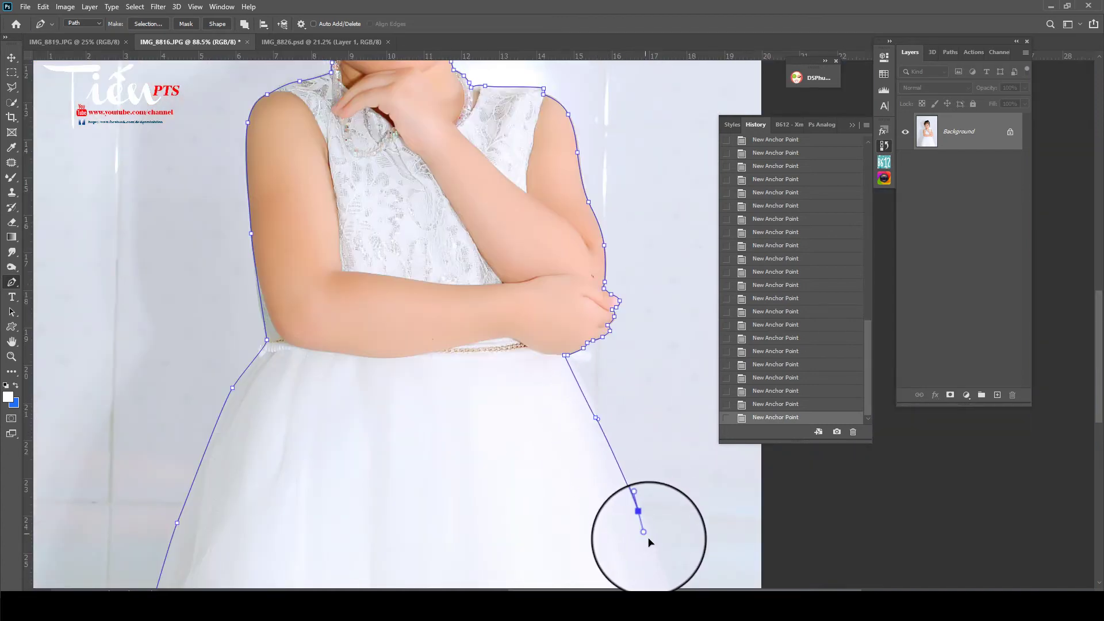
scroll(649, 543, "down", 2)
left_click_drag(592, 444, 543, 186)
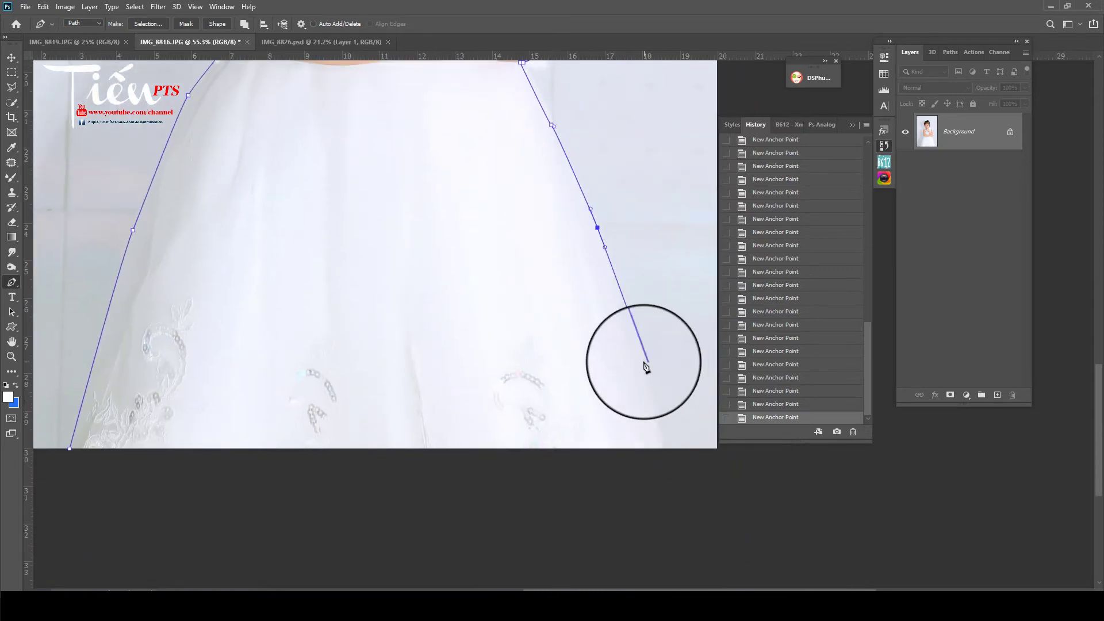
left_click_drag(643, 361, 650, 379)
left_click(669, 465)
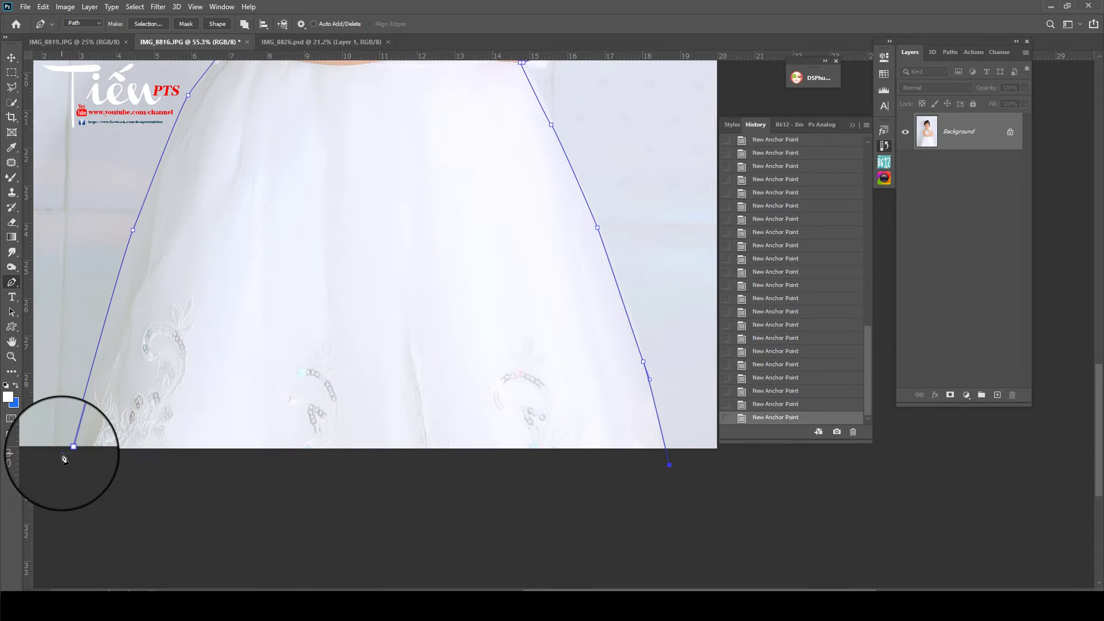
- Feather the selection by 1.5 pixels, copy the girl to a new layer, and hide the Background
key("shift+F6")
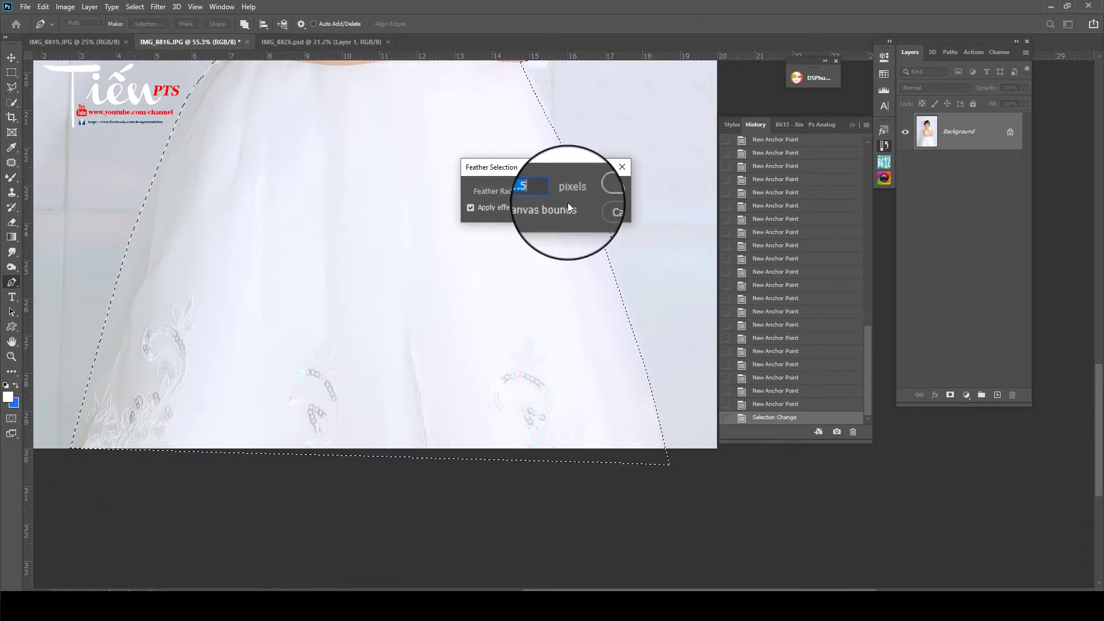
key("Return")
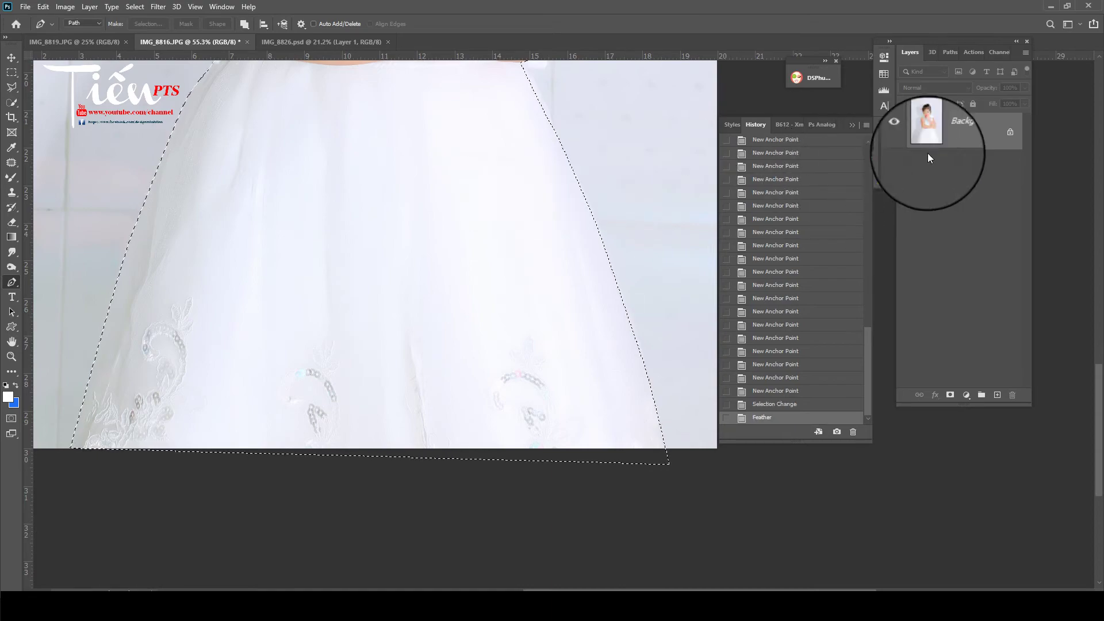
key("ctrl+j")
left_click(906, 168)
- Save the cutout as IMG_8816.psd
scroll(454, 397, "up", 10)
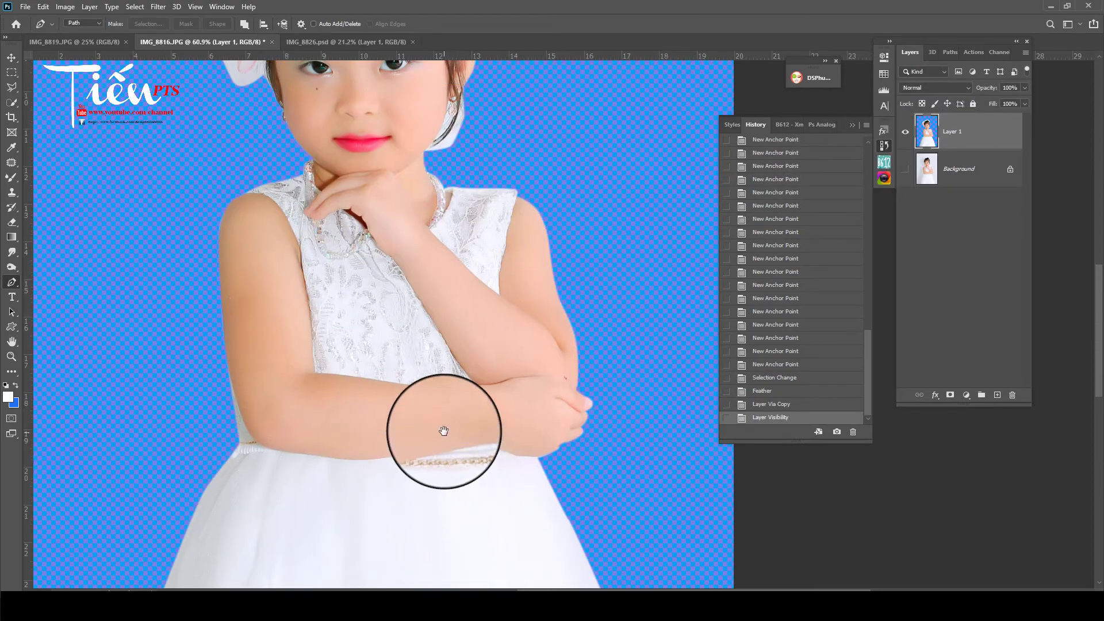
scroll(143, 360, "up", 3)
scroll(320, 267, "up", 3)
scroll(185, 333, "up", 3)
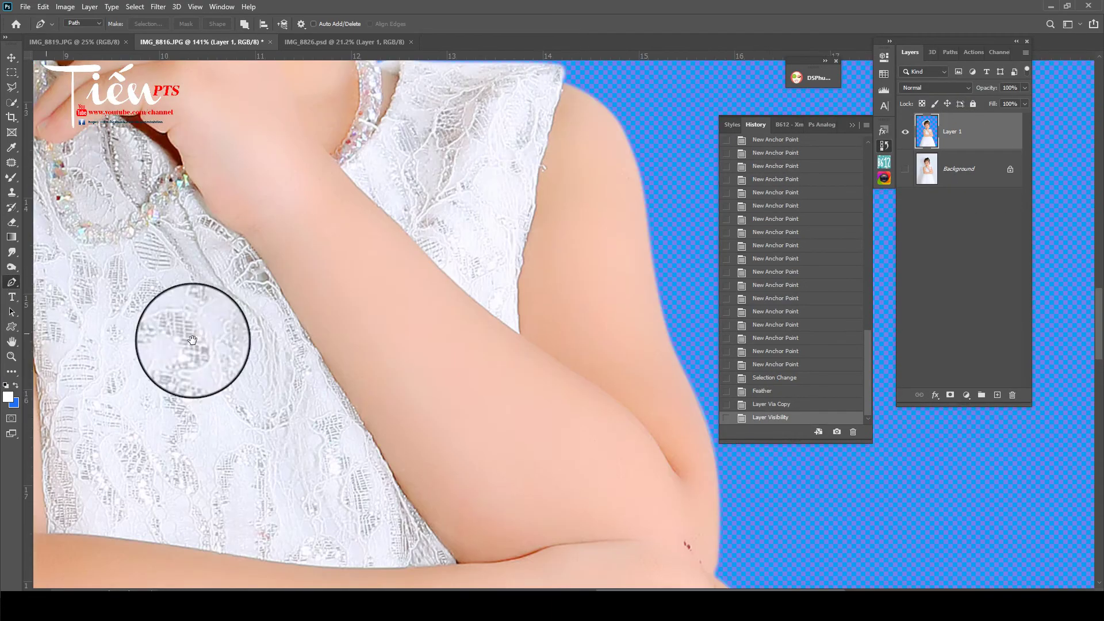
scroll(400, 321, "up", 3)
scroll(365, 431, "down", 3)
scroll(309, 365, "down", 3)
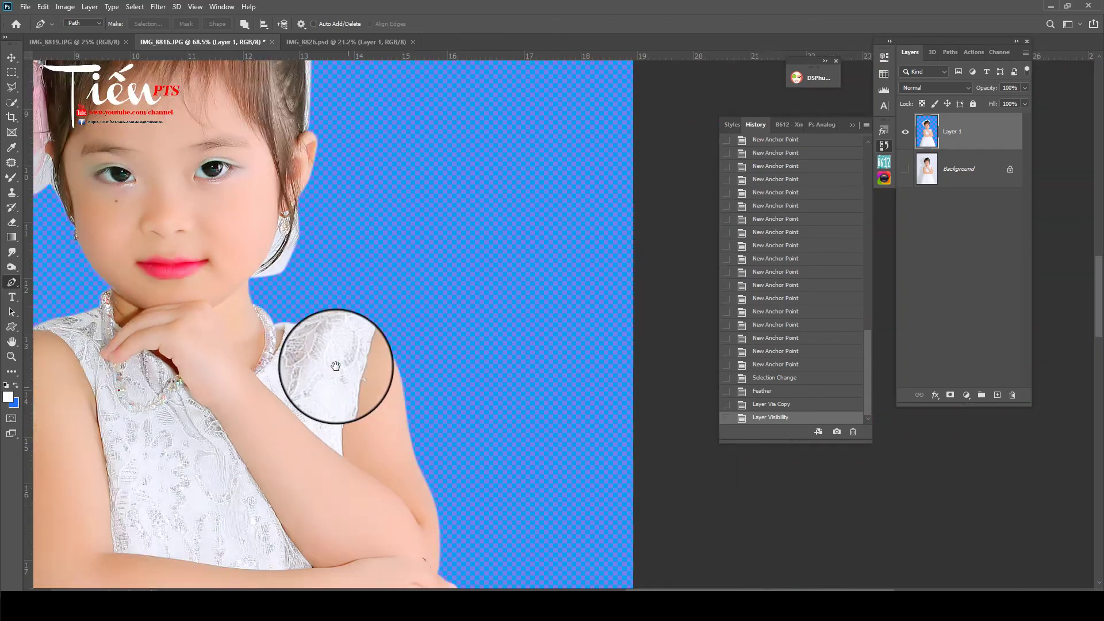
key("ctrl+s")
key("Return")
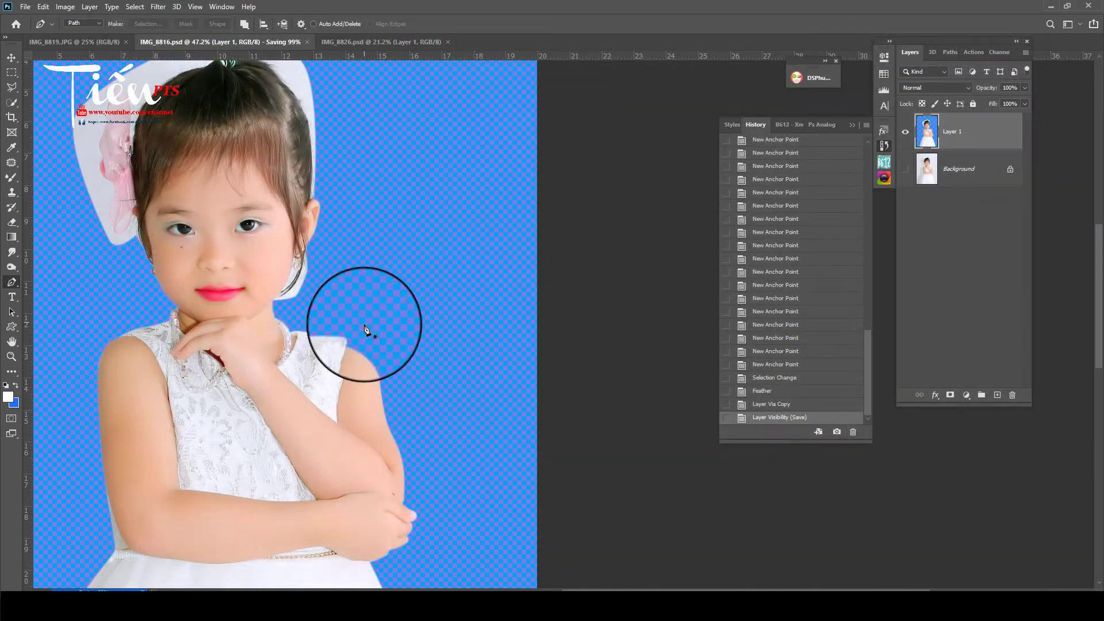
- Toggle the Background layer on and off to compare, leaving it hidden
scroll(365, 328, "down", 2)
scroll(322, 270, "down", 2)
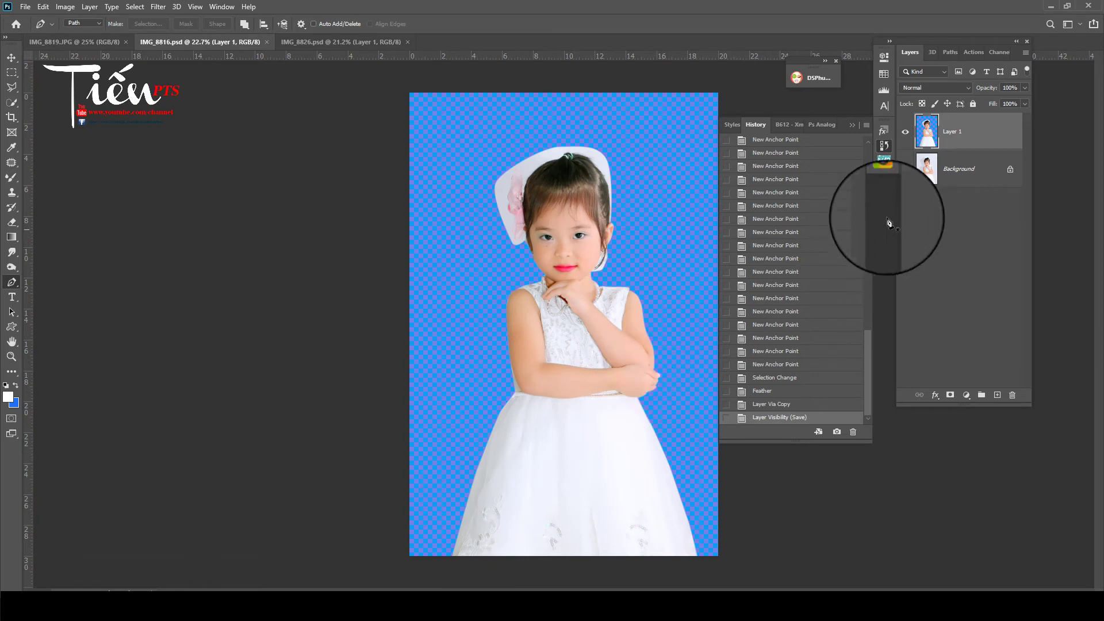
left_click(906, 170)
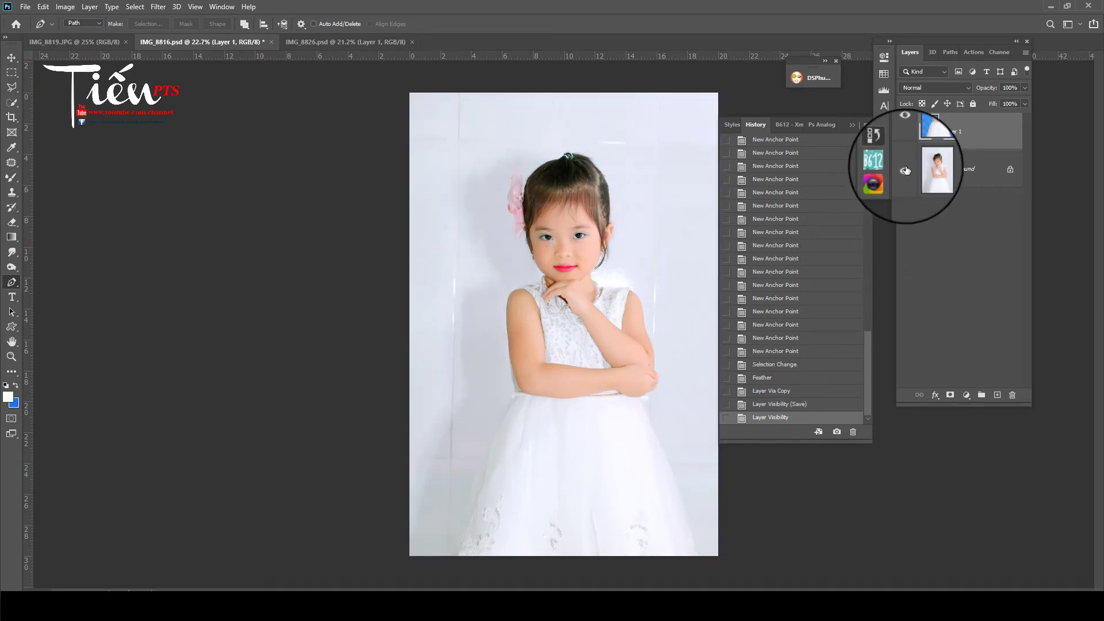
left_click(906, 170)
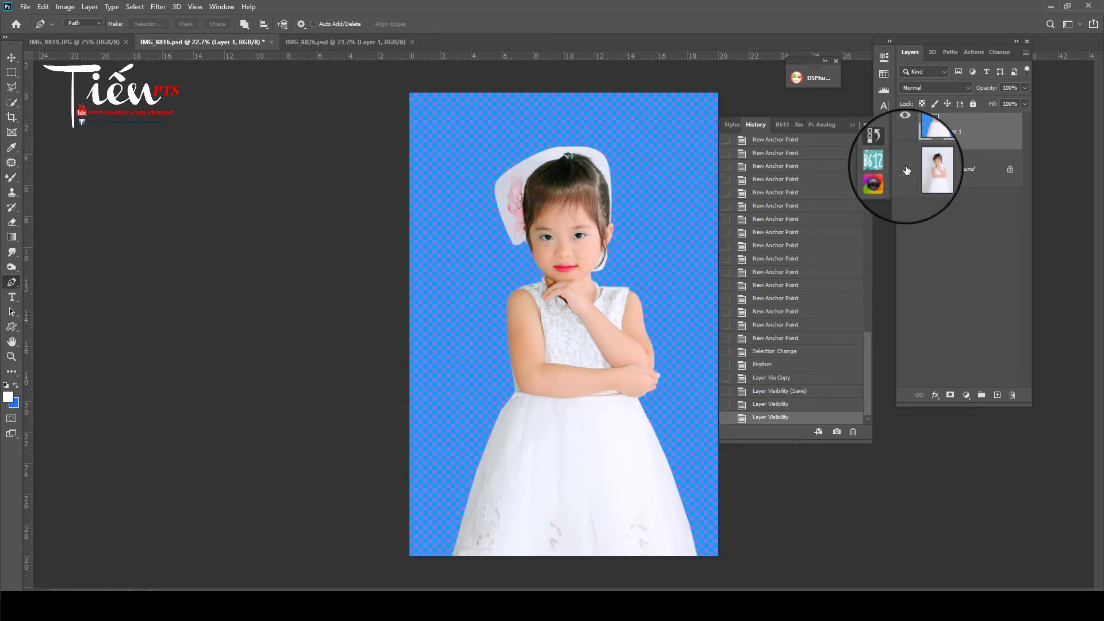
scroll(587, 163, "up", 2)
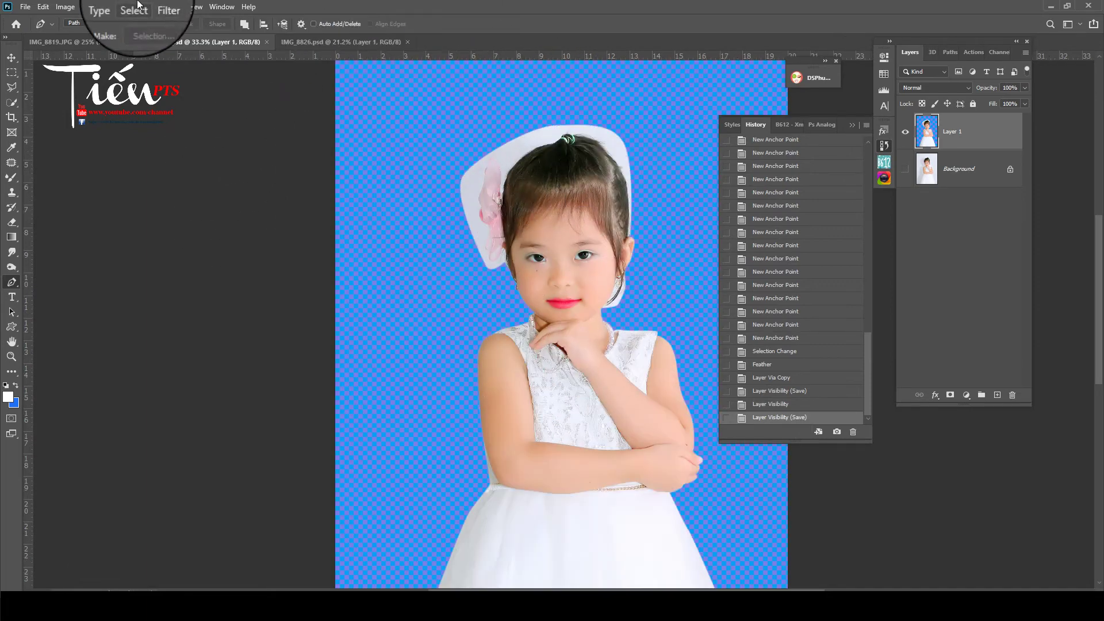
- Bring up the IMG_8819.JPG purple-dress photo, zoom to inspect it, and pick Quick Selection (W)
left_click(78, 38)
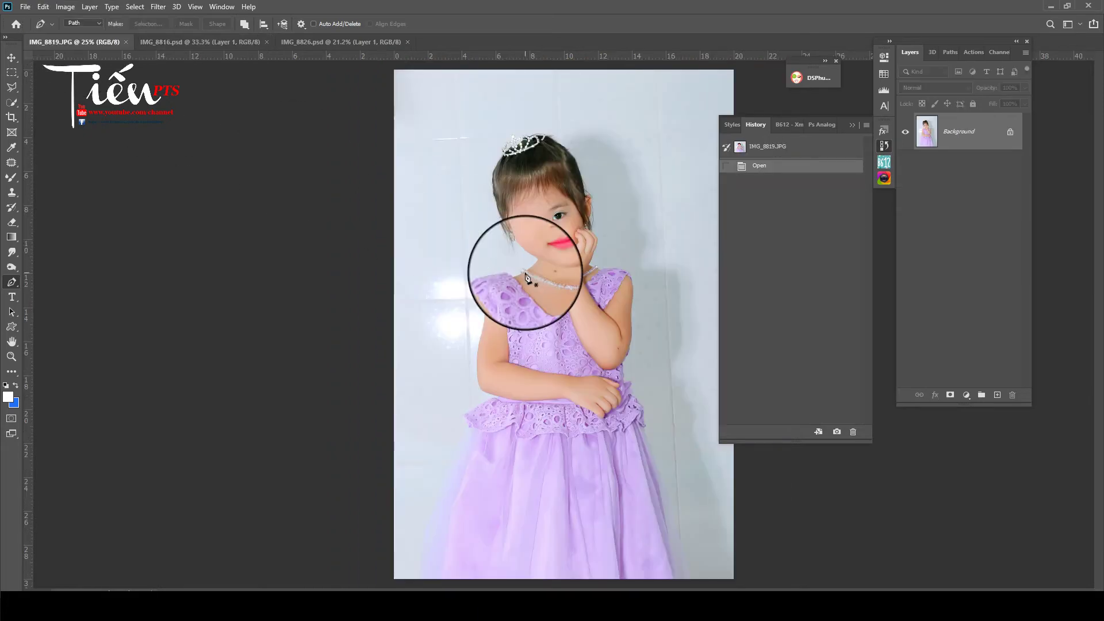
scroll(579, 124, "up", 2)
scroll(597, 184, "up", 3)
scroll(596, 184, "down", 1)
scroll(431, 173, "down", 2)
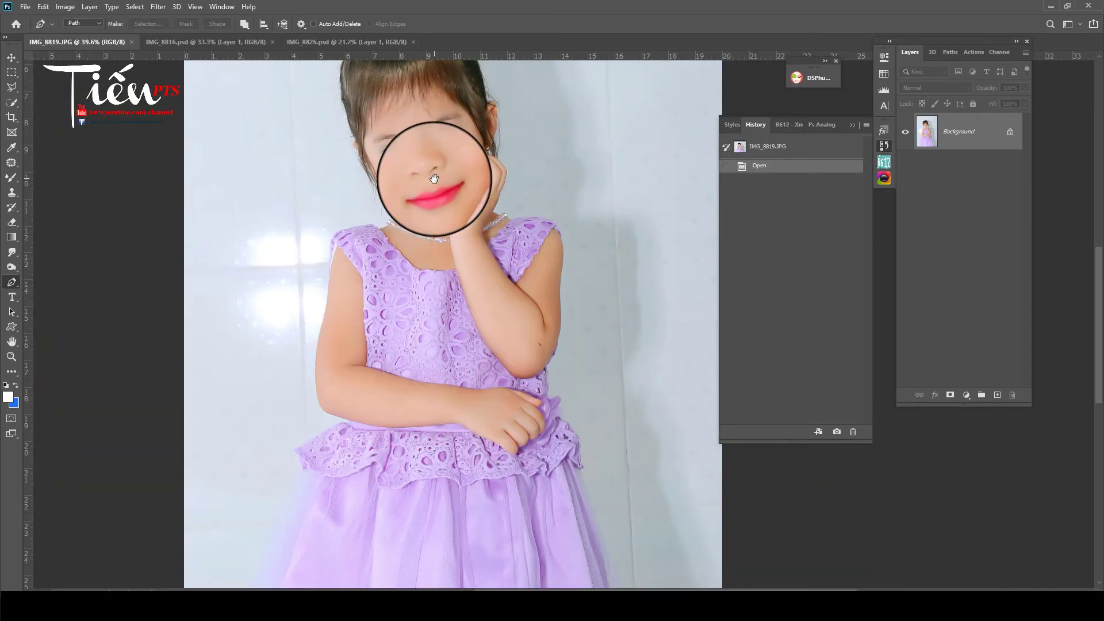
scroll(530, 254, "down", 1)
scroll(569, 267, "down", 1)
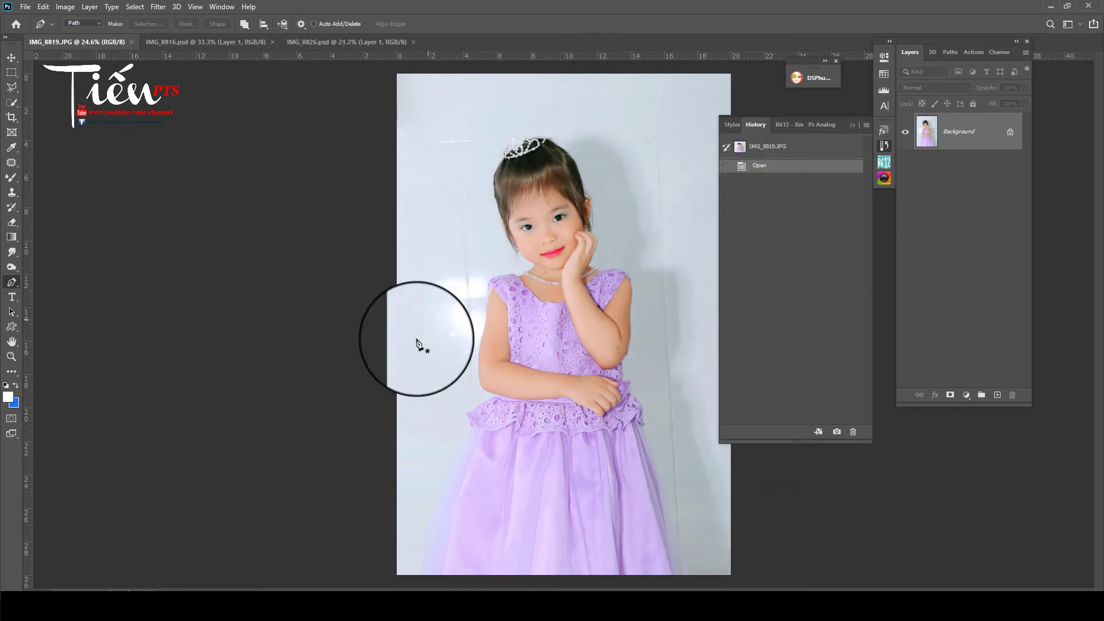
key("w")
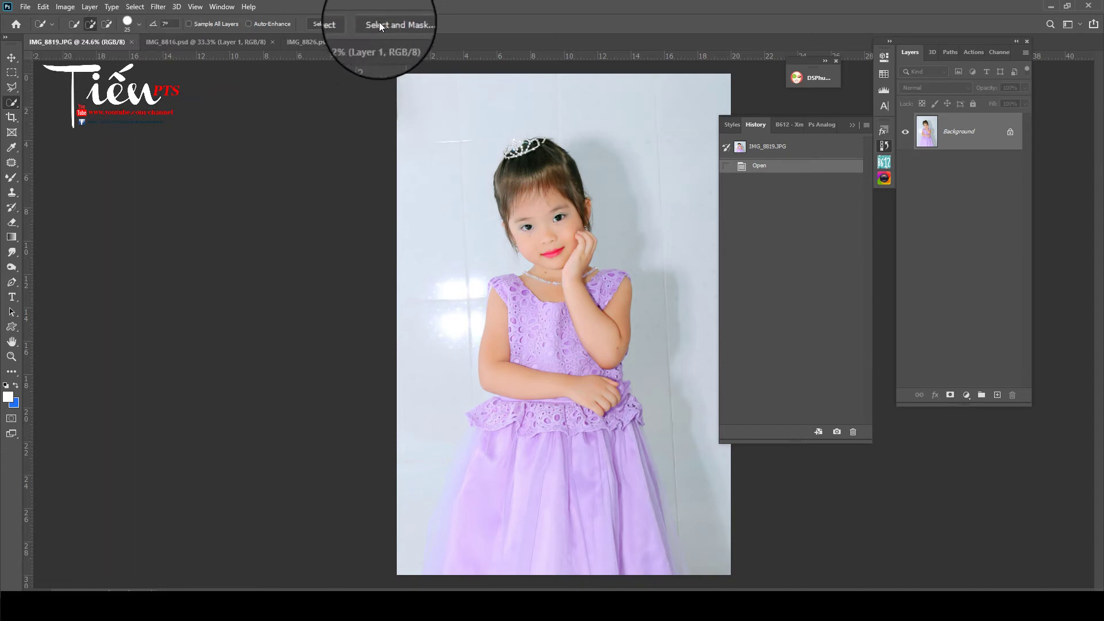
- Run Select Subject on the girl and check the lower skirt edge with rulers shown
left_click(343, 23)
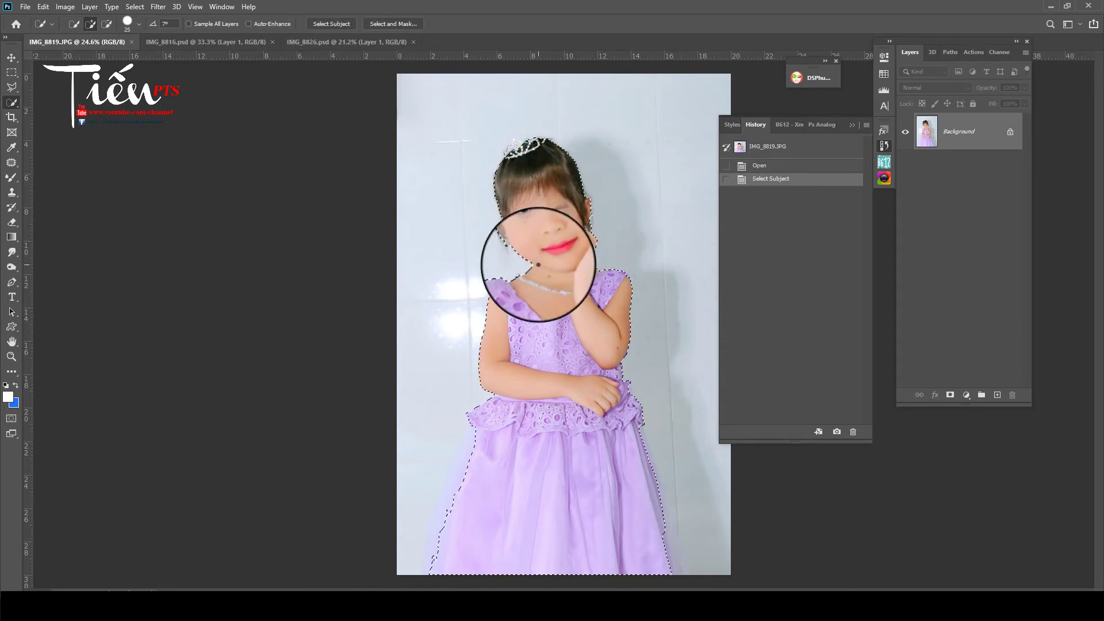
scroll(621, 439, "up", 2)
scroll(628, 406, "up", 2)
scroll(300, 430, "down", 1)
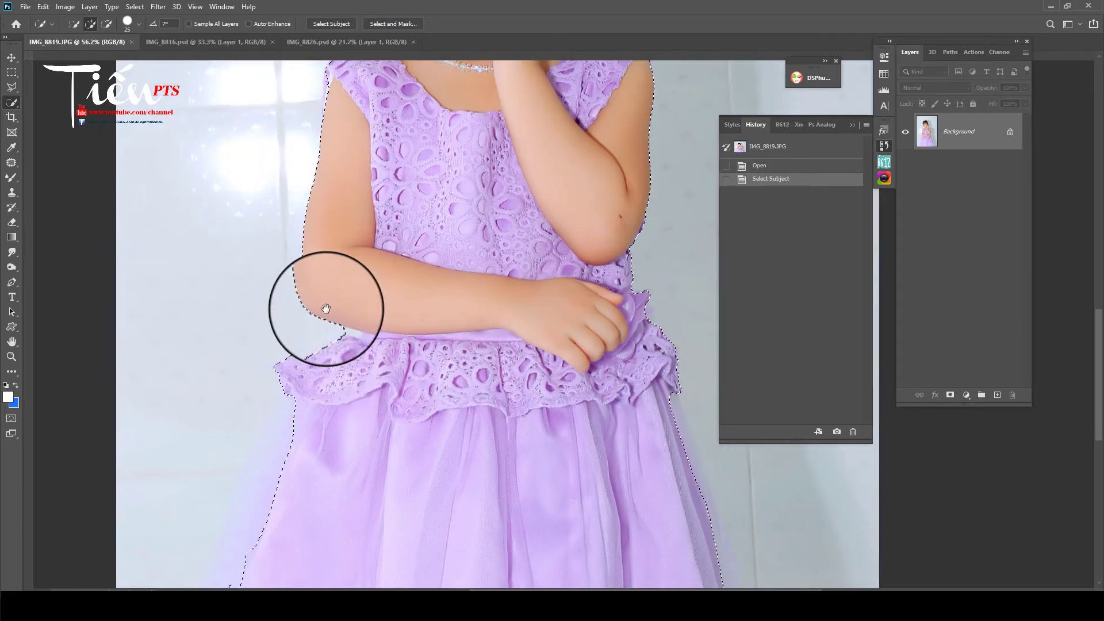
scroll(321, 308, "down", 3)
left_click_drag(370, 352, 207, 213)
key("ctrl+r")
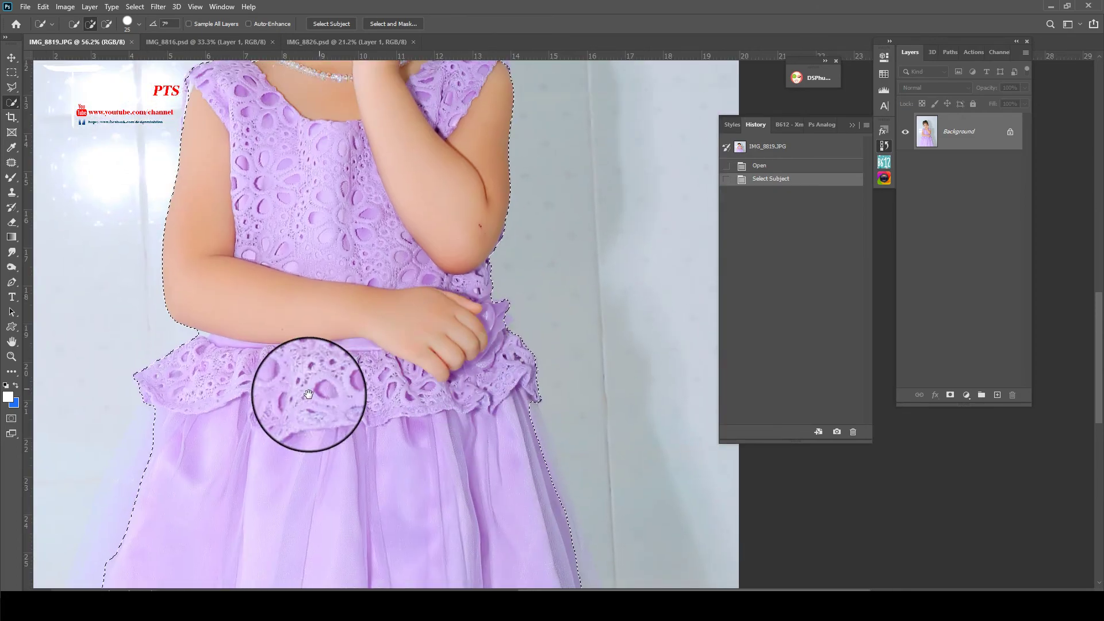
- Pan over the skirt, waist, hand and face to check the selection edges
left_click_drag(526, 385, 279, 298)
scroll(278, 299, "up", 2)
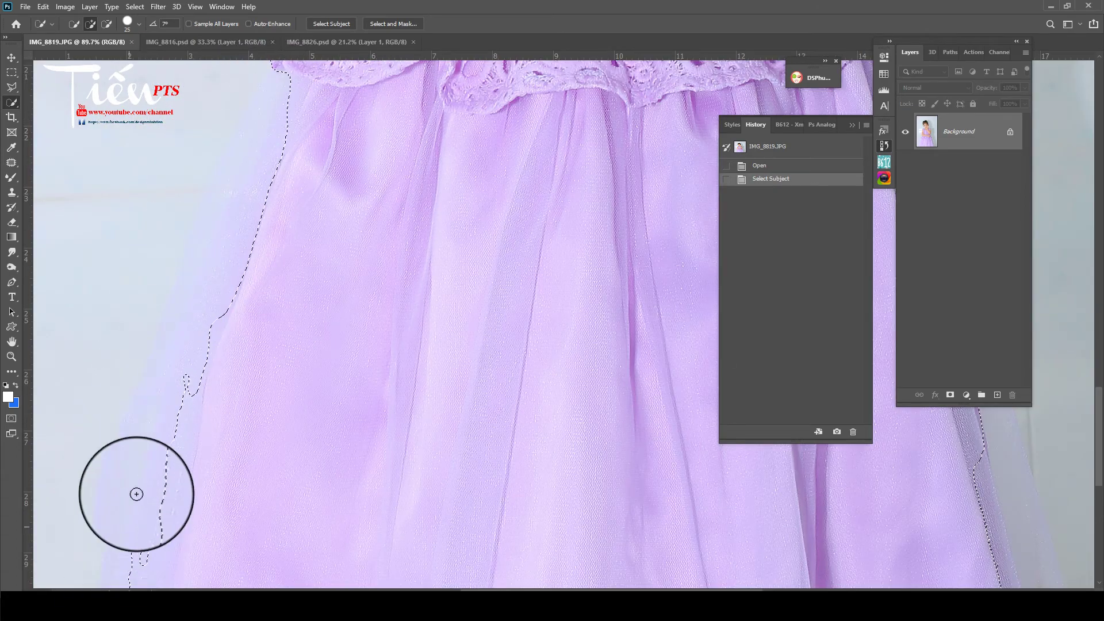
left_click_drag(229, 184, 5, 247)
scroll(609, 337, "down", 2)
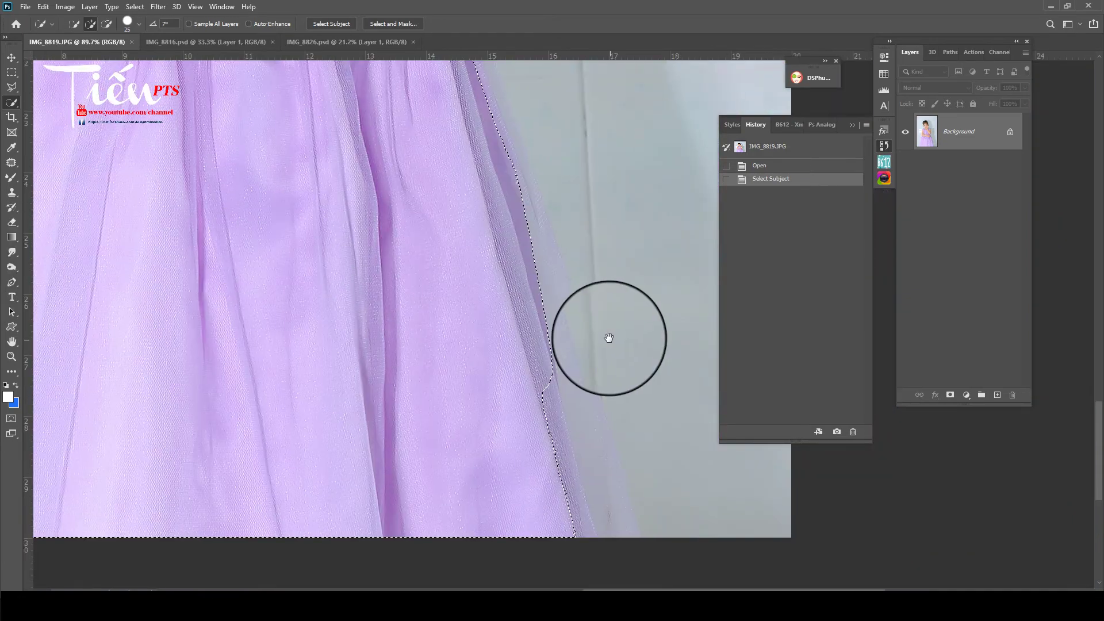
left_click_drag(474, 240, 571, 555)
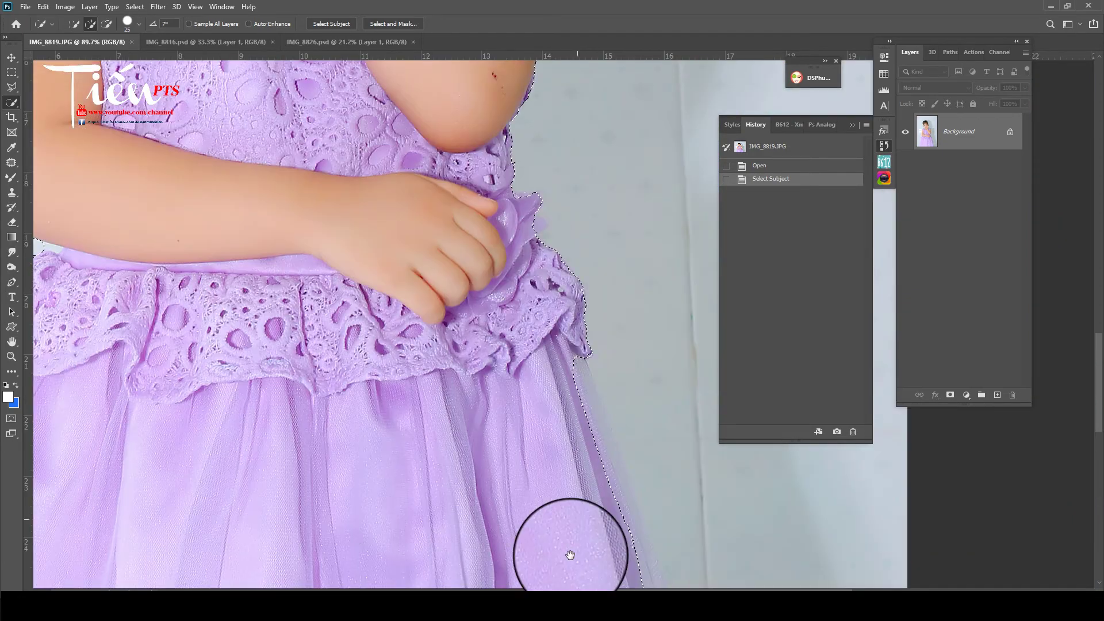
left_click_drag(517, 287, 493, 542)
left_click_drag(478, 287, 475, 505)
scroll(271, 239, "up", 2)
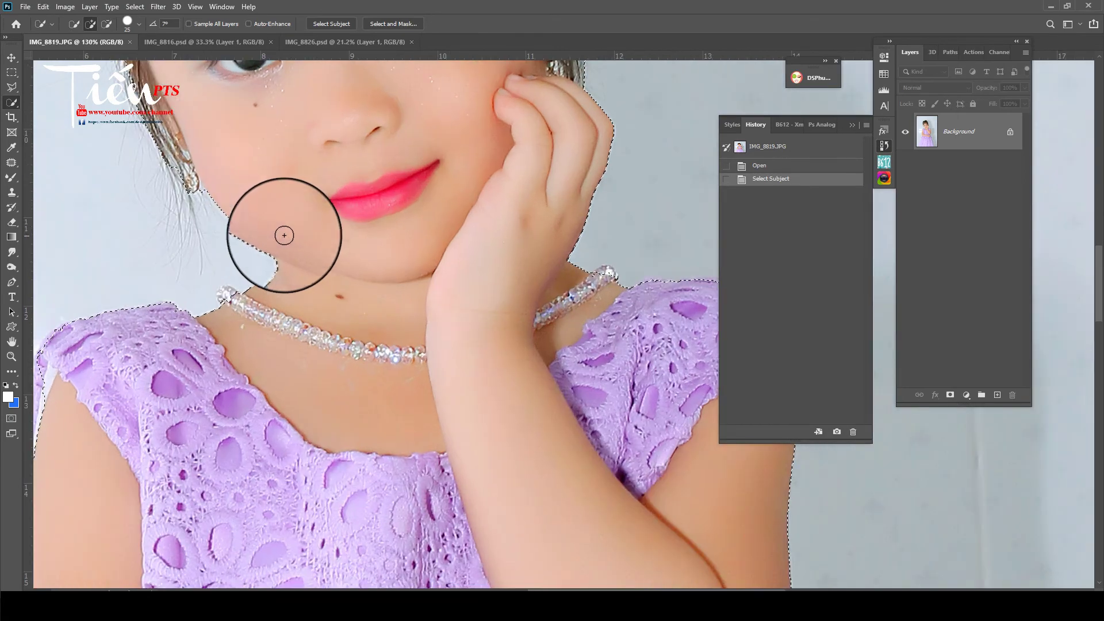
- Open Select and Mask on the girl's selection and lower the overlay Transparency to 53%
left_click(394, 25)
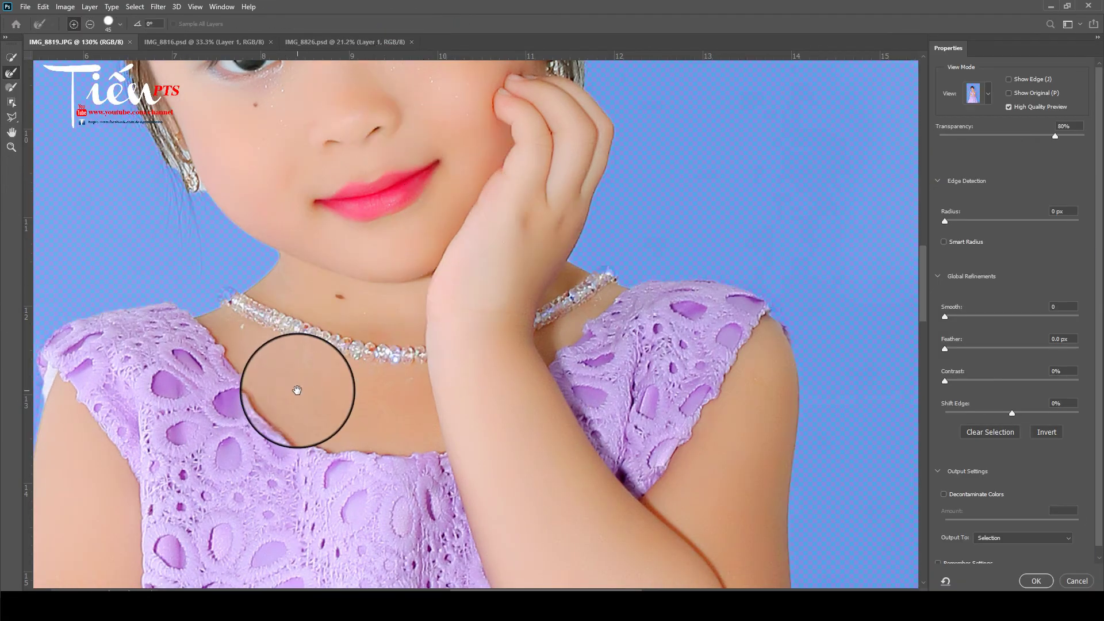
left_click_drag(297, 390, 395, 173)
scroll(296, 230, "down", 5)
scroll(338, 363, "down", 5)
scroll(292, 366, "down", 2)
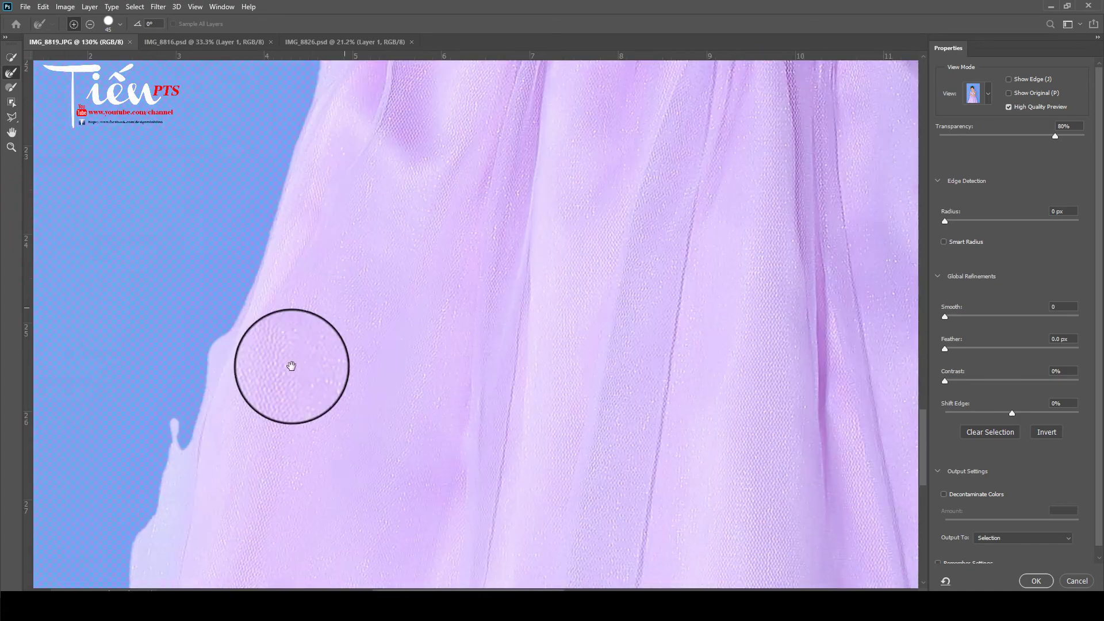
scroll(293, 284, "down", 3)
scroll(193, 173, "down", 3)
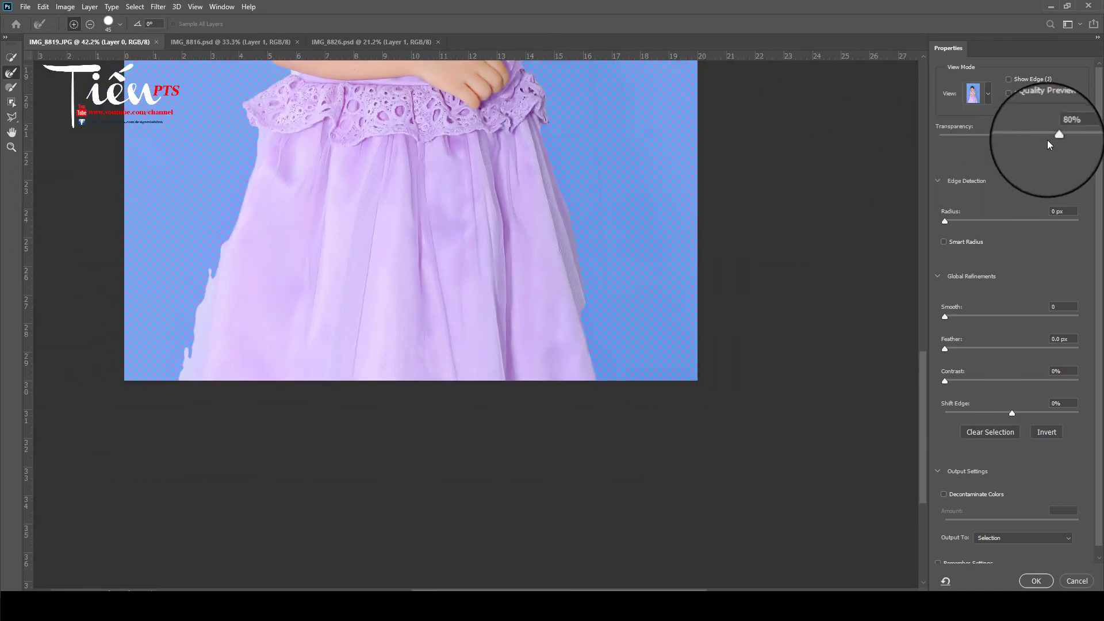
mouse_move(1040, 134)
left_mouse_down()
mouse_move(1004, 136)
mouse_move(1061, 135)
mouse_move(1017, 136)
left_mouse_up()
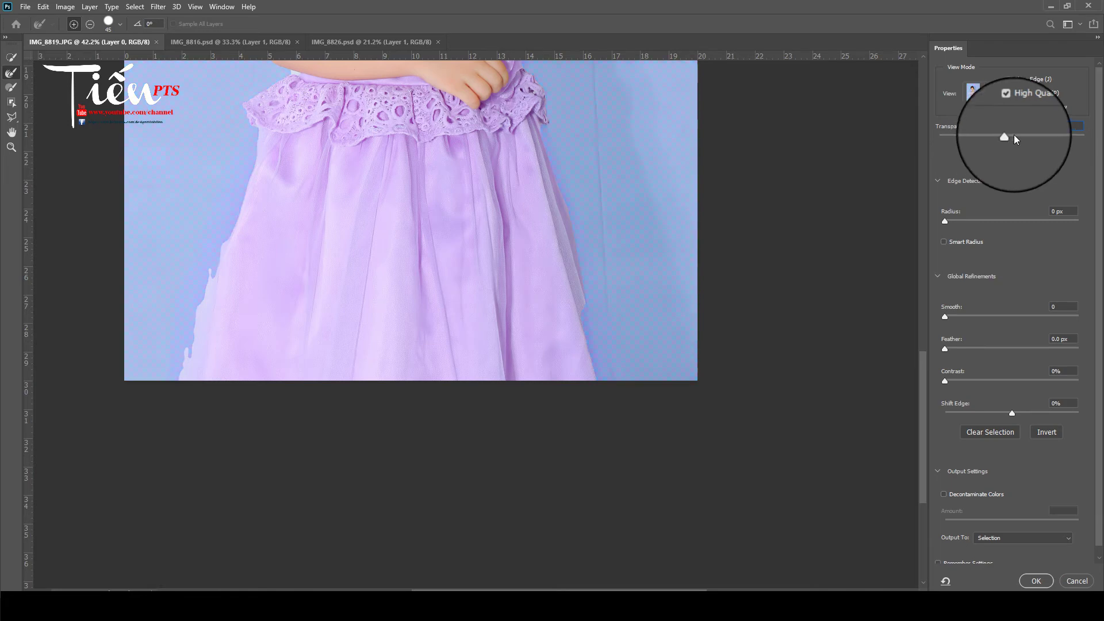
left_click_drag(252, 167, 288, 300)
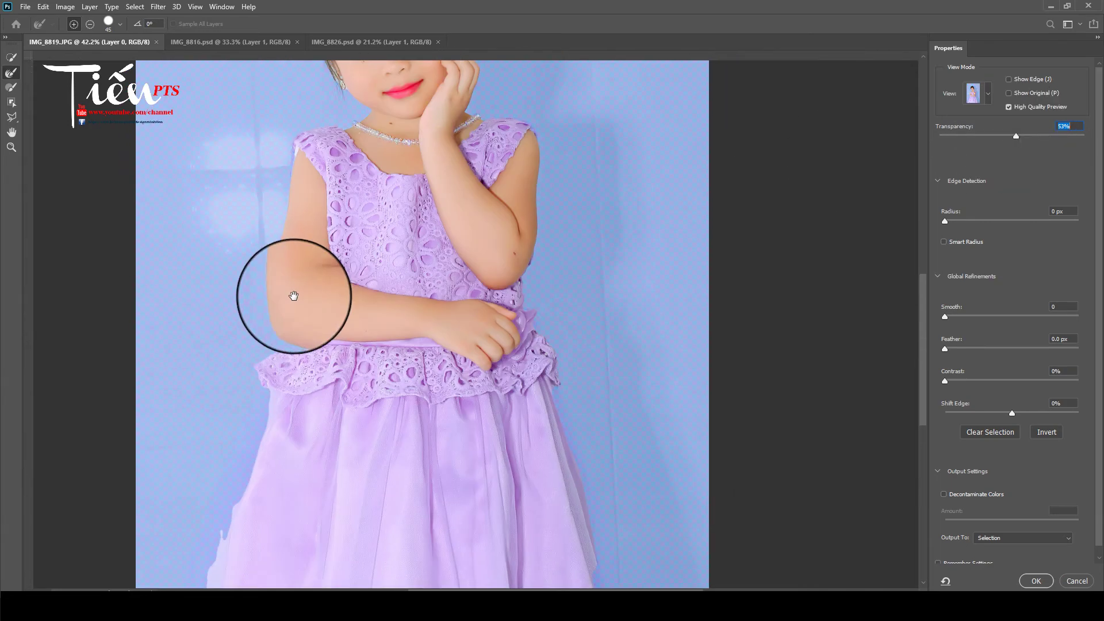
left_click(1009, 107)
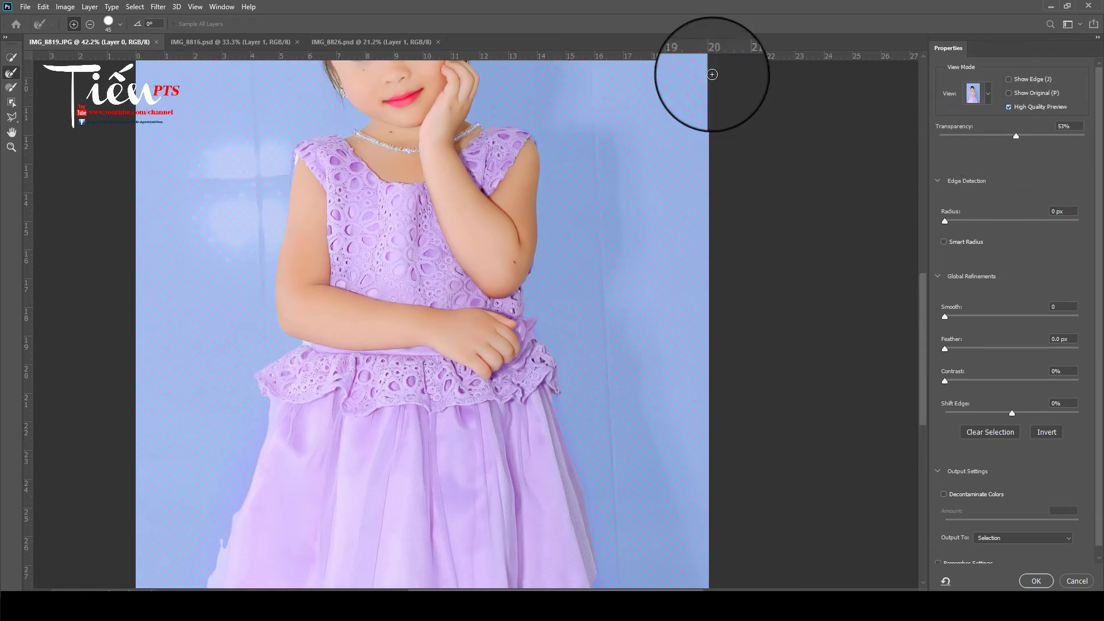
- Show the rulers and bring the girl's lower dress and skirt into view
left_click_drag(305, 94, 311, 256)
scroll(311, 255, "up", 5)
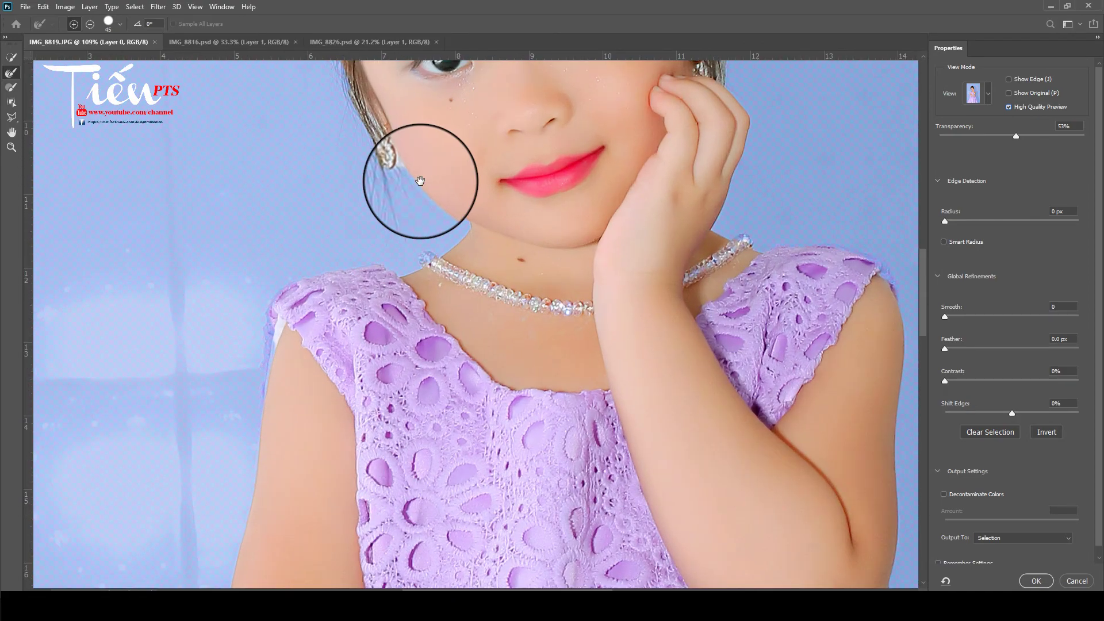
left_click_drag(439, 148, 410, 0)
key("ctrl+r")
scroll(394, 239, "down", 5)
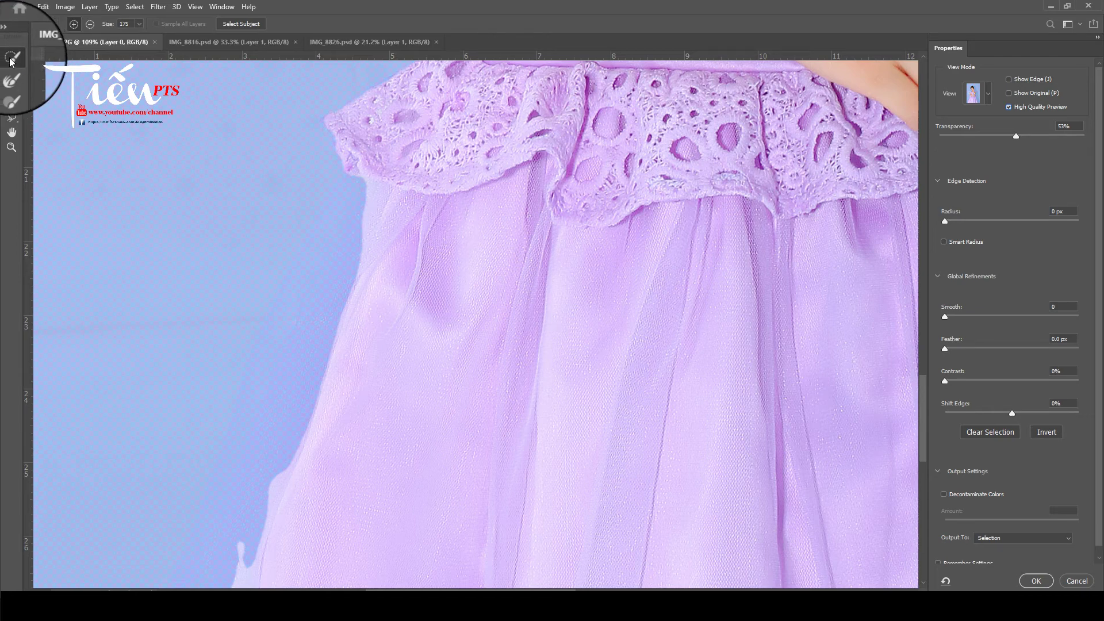
- Start a Polygonal Lasso outline along the skirt's missed left edge down past the hem
left_click(11, 119)
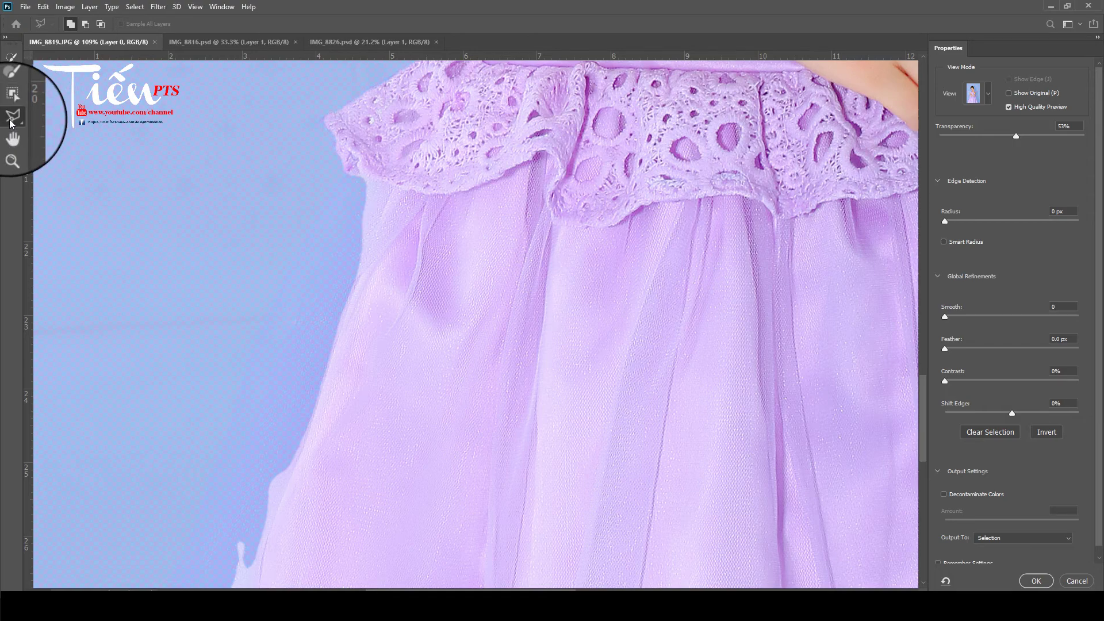
left_click(363, 170)
left_click_drag(291, 414, 320, 246)
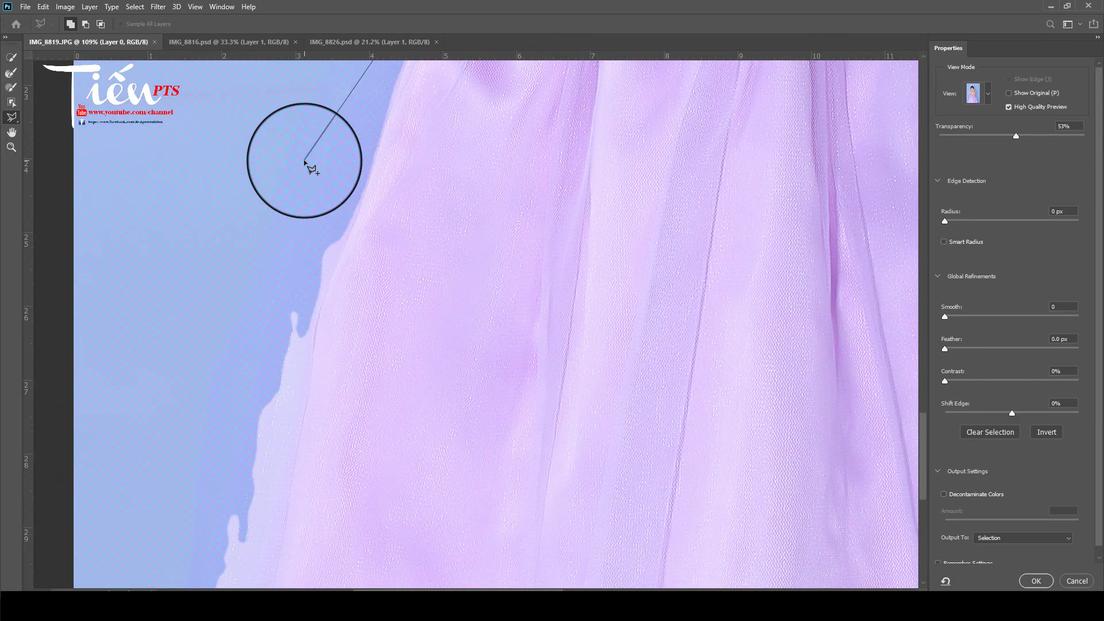
left_click_drag(256, 375, 276, 242)
left_click(250, 360)
left_click(239, 442)
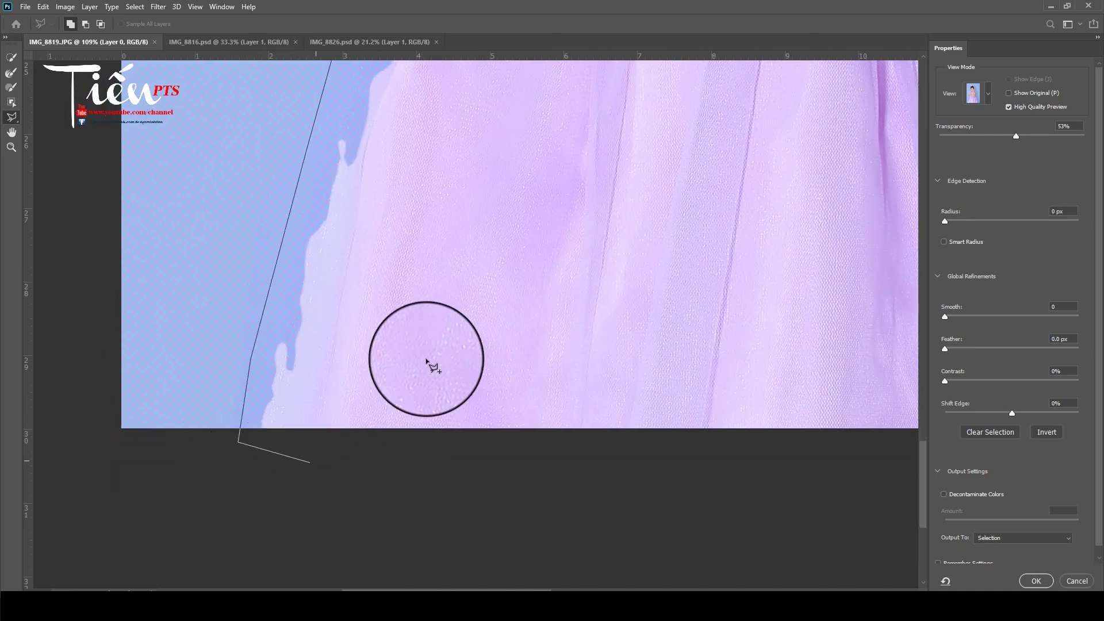
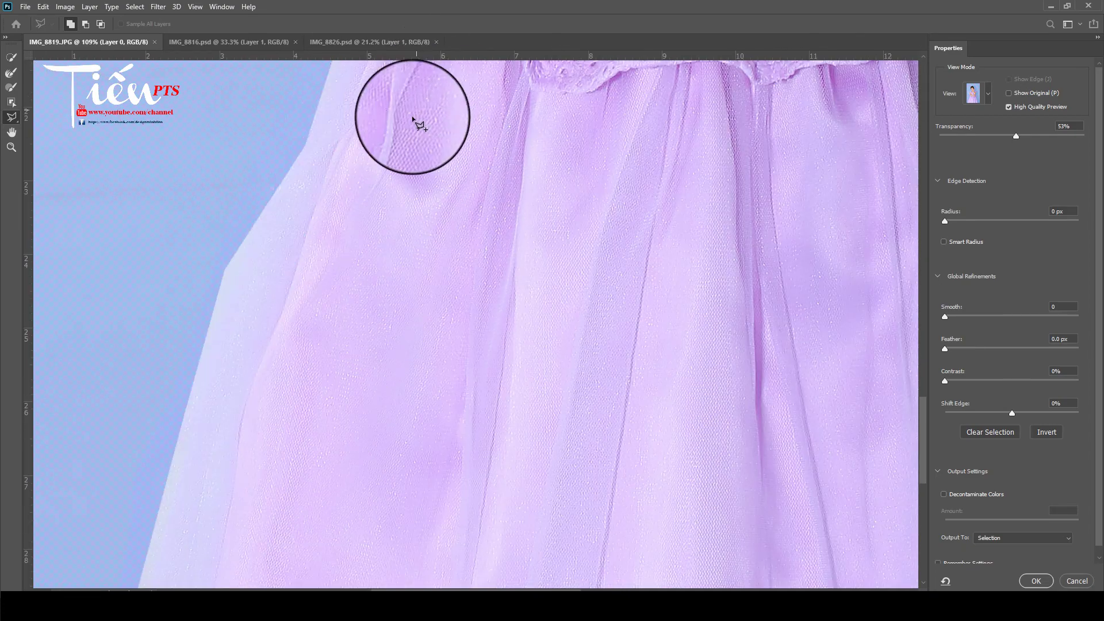
- Outline the tulle along the skirt's left edge and add it to the selection
left_click_drag(413, 120, 353, 284)
left_click(314, 176)
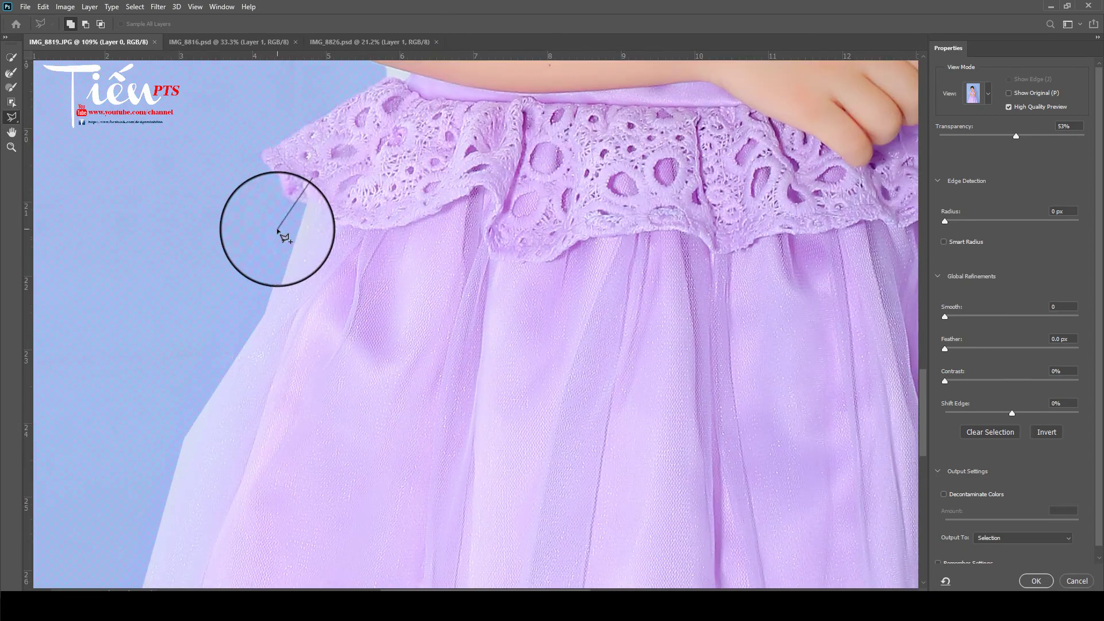
left_click(191, 417)
key("Return")
- Trace a second outline adding the tulle on the skirt's right edge down to the hem
scroll(382, 282, "down", 2)
left_click_drag(598, 309, 334, 299)
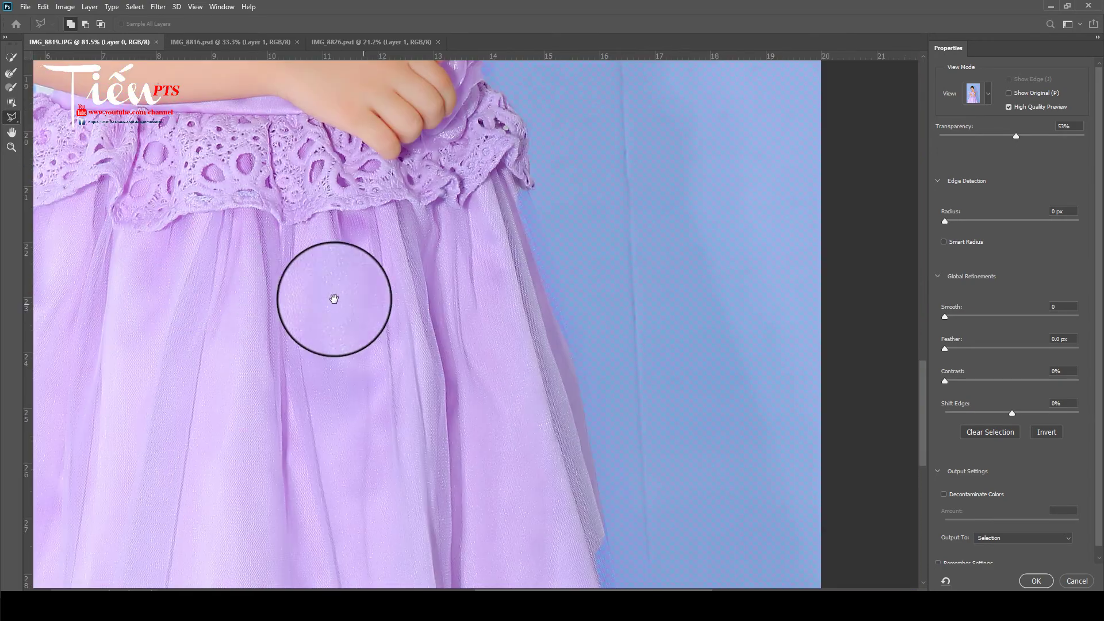
left_click_drag(562, 382, 536, 358)
left_click(499, 164)
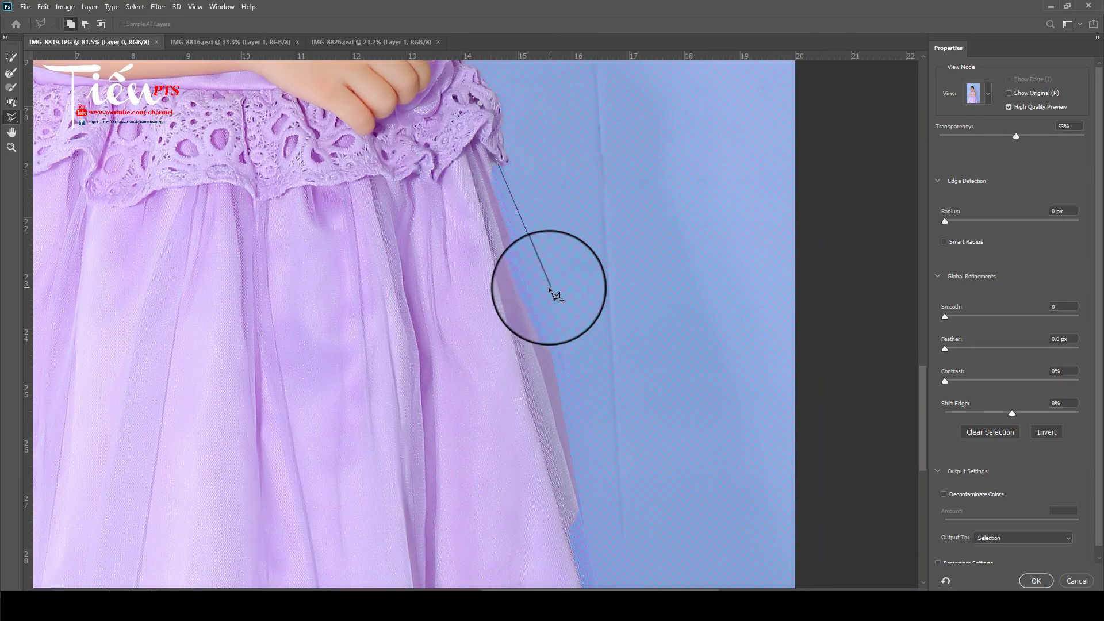
scroll(585, 446, "down", 1)
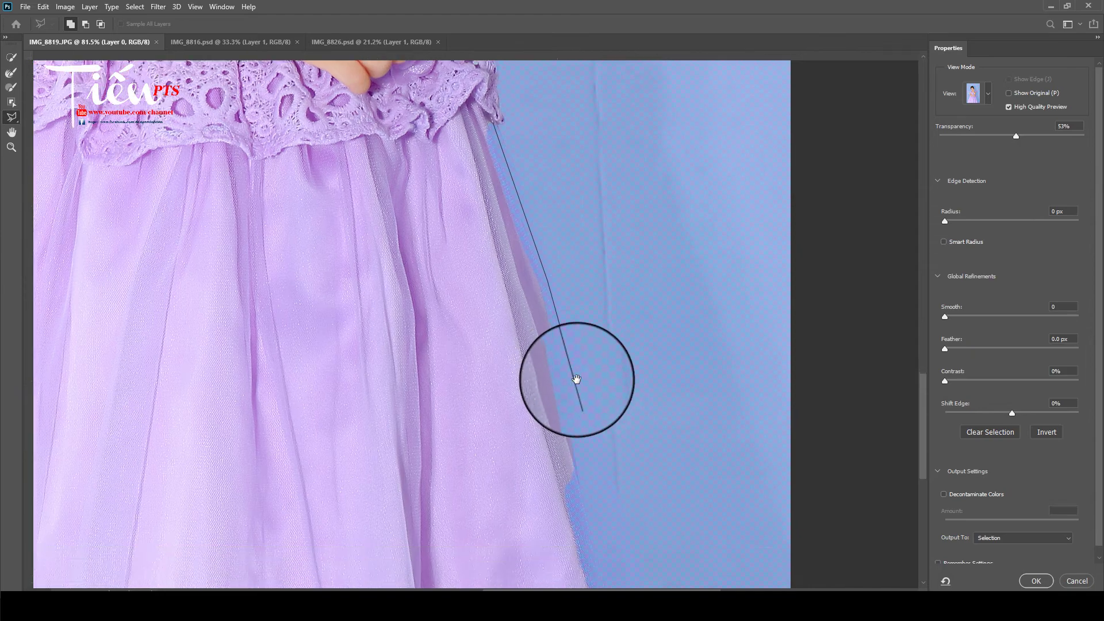
scroll(575, 382, "down", 4)
left_click(610, 485)
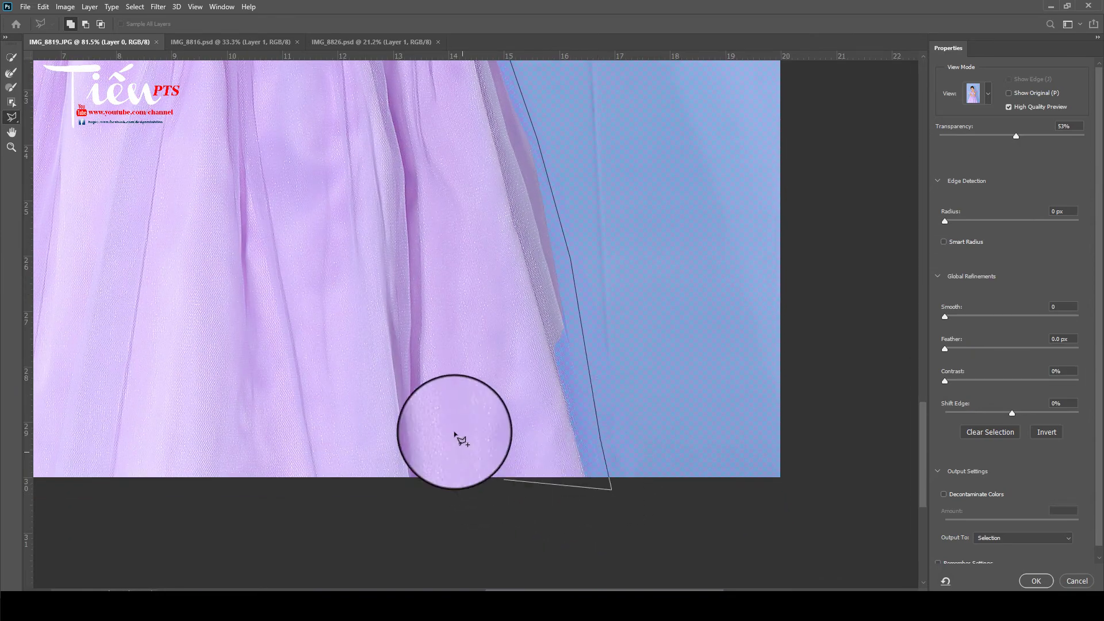
double_click(461, 323)
scroll(586, 590, "up", 10)
- Zoom in and brush the shoulder and lace sleeve edge, removing the purple halo
scroll(586, 590, "up", 5)
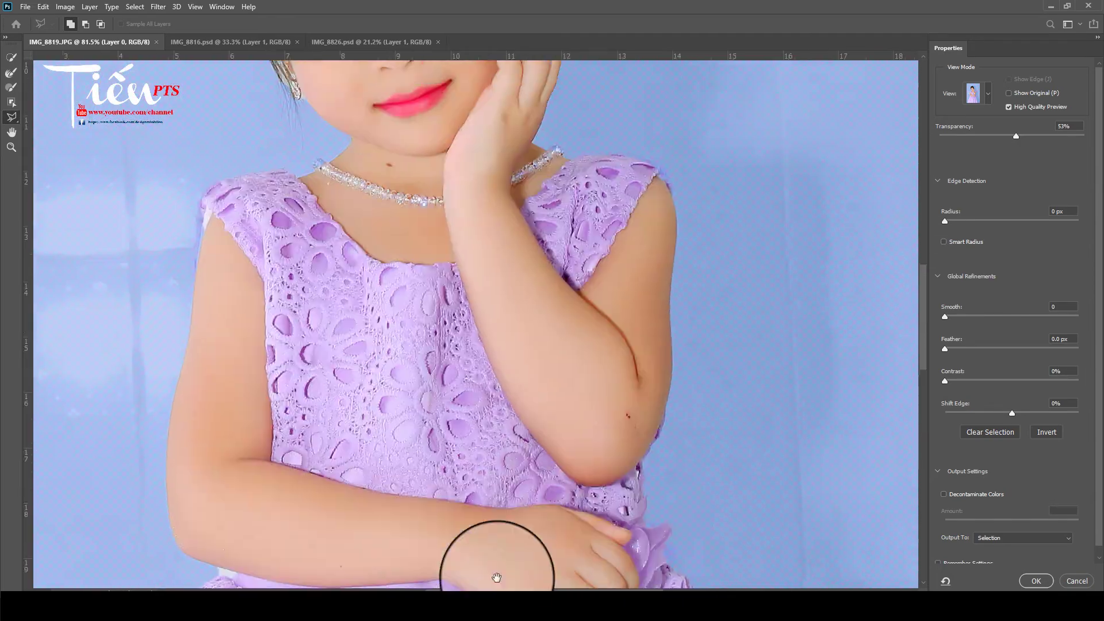
scroll(493, 571, "up", 3)
scroll(480, 467, "up", 2)
scroll(636, 340, "up", 2)
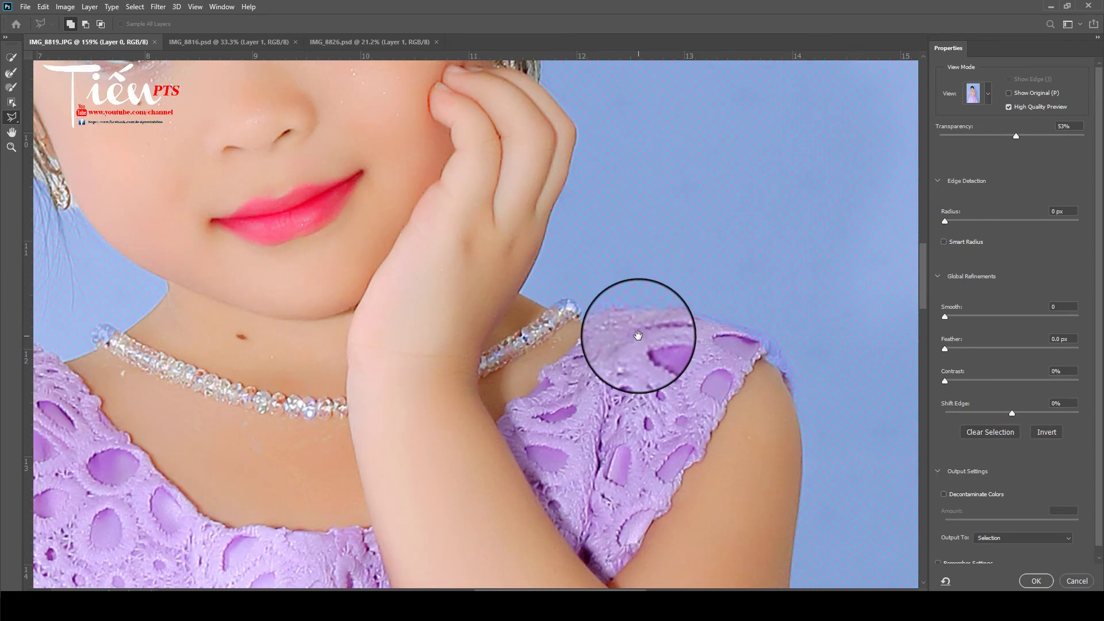
scroll(719, 332, "up", 3)
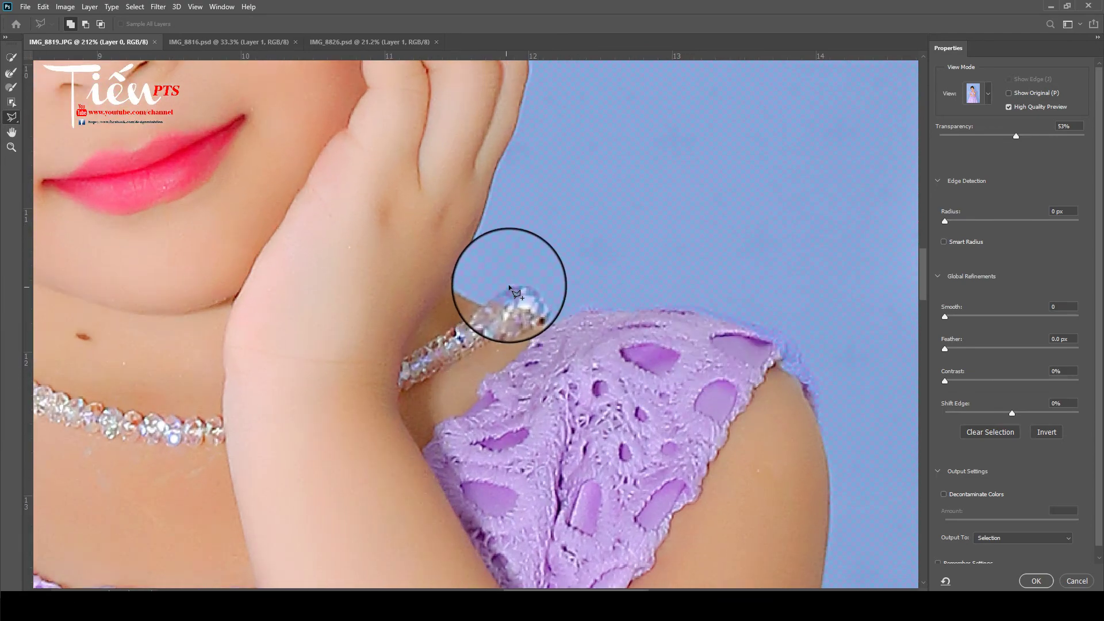
mouse_move(532, 311)
left_mouse_down()
mouse_move(575, 338)
mouse_move(677, 322)
left_mouse_up()
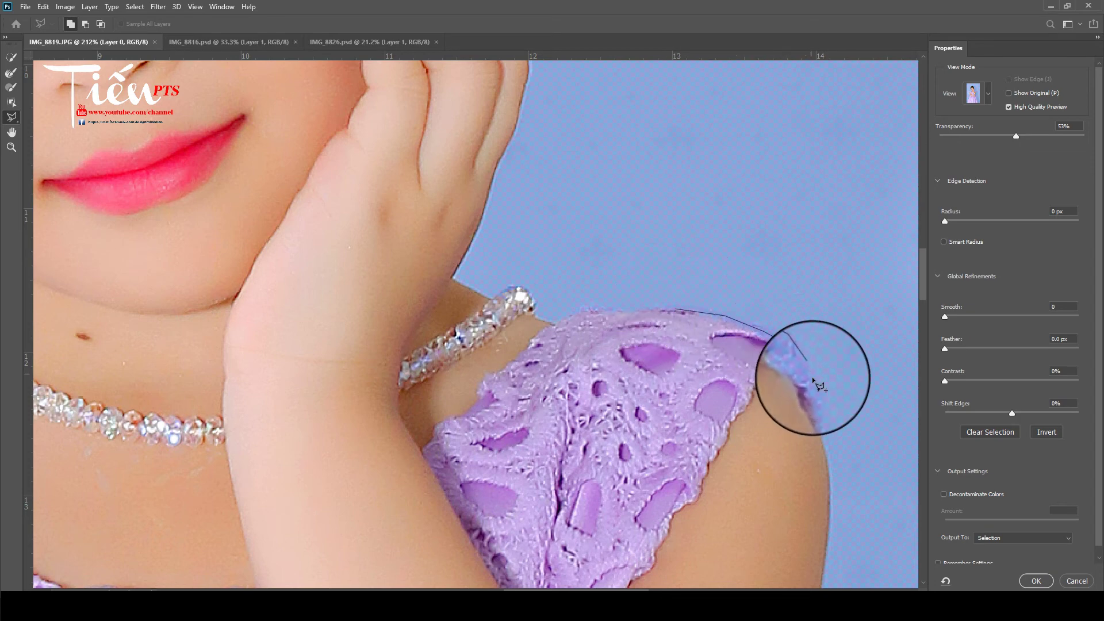
left_click_drag(828, 426, 817, 449)
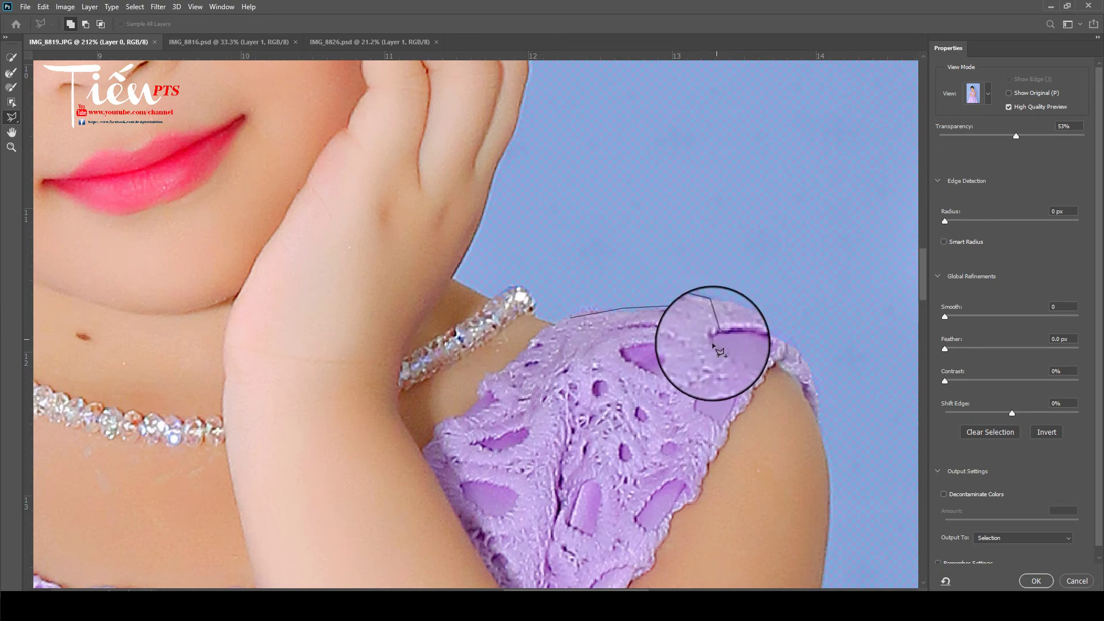
- Move the view up to the top of the head and the tiara
scroll(708, 349, "down", 2)
scroll(180, 185, "down", 1)
scroll(224, 387, "up", 2)
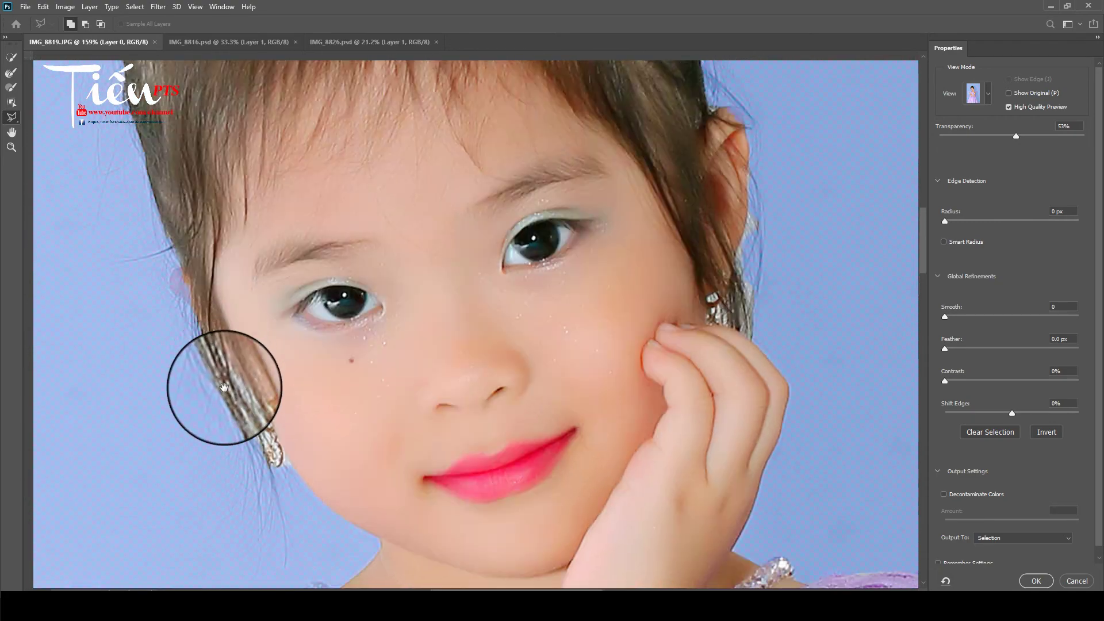
left_click_drag(225, 387, 148, 407)
scroll(457, 242, "down", 1)
scroll(414, 234, "down", 1)
left_click_drag(414, 234, 297, 276)
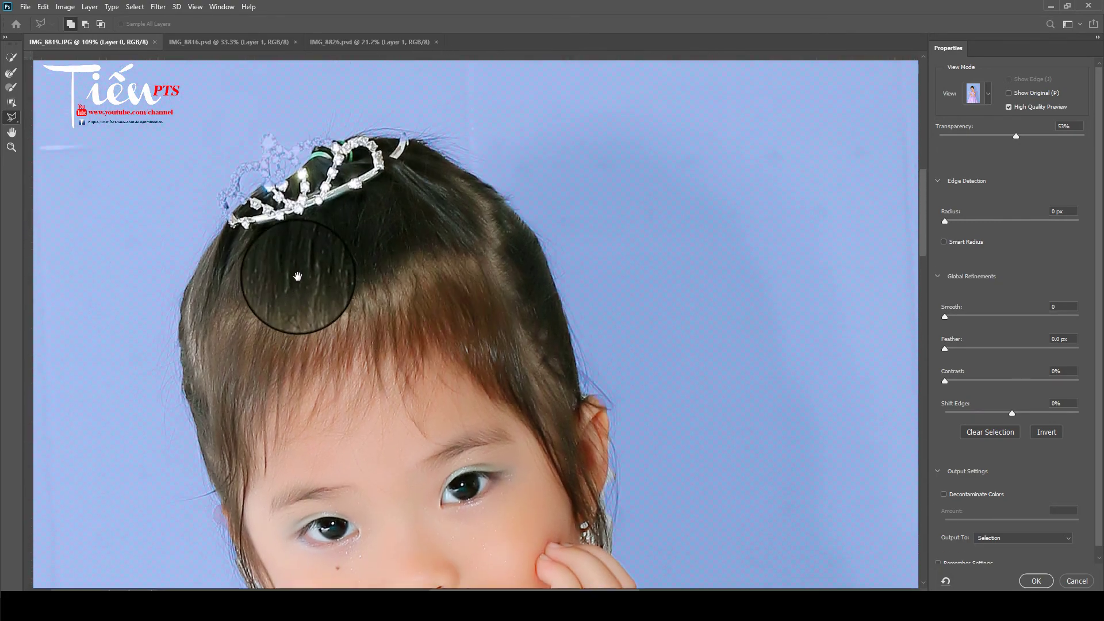
scroll(297, 277, "up", 2)
scroll(266, 169, "up", 1)
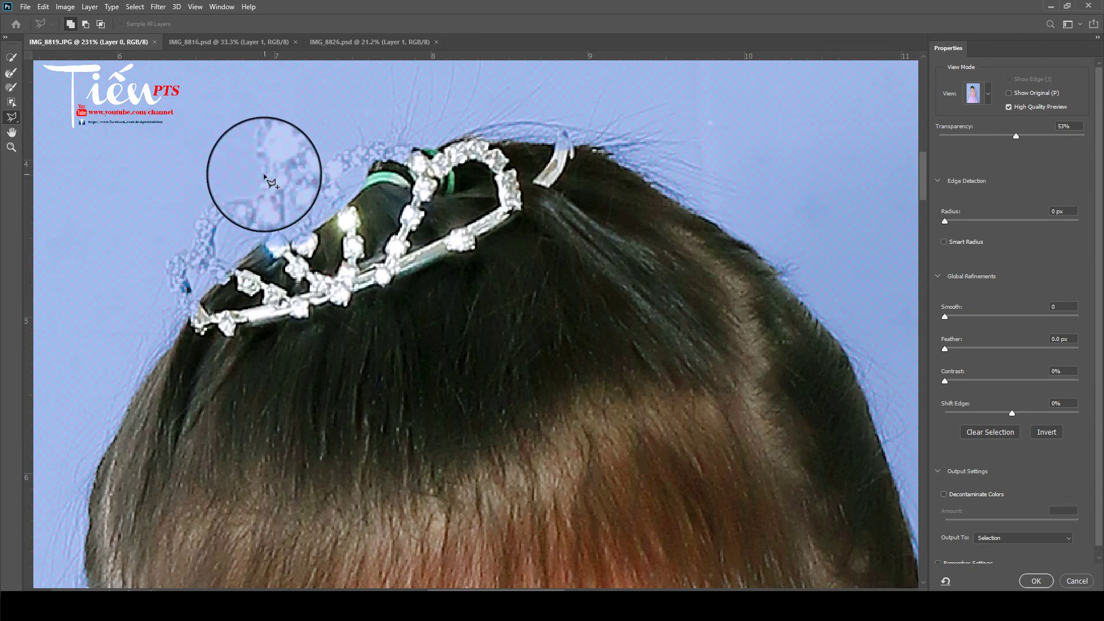
scroll(186, 291, "down", 3)
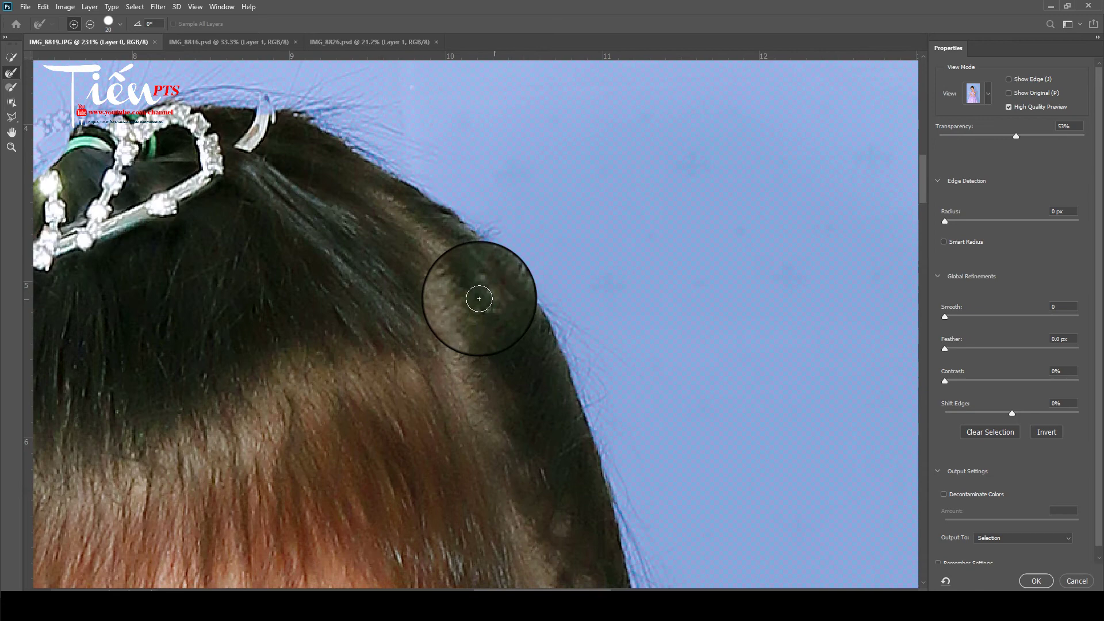
- Brush the hair edge up to the crown, around the tiara top, and down the cheek strands
mouse_move(479, 299)
left_mouse_down()
mouse_move(330, 116)
mouse_move(298, 112)
left_mouse_up()
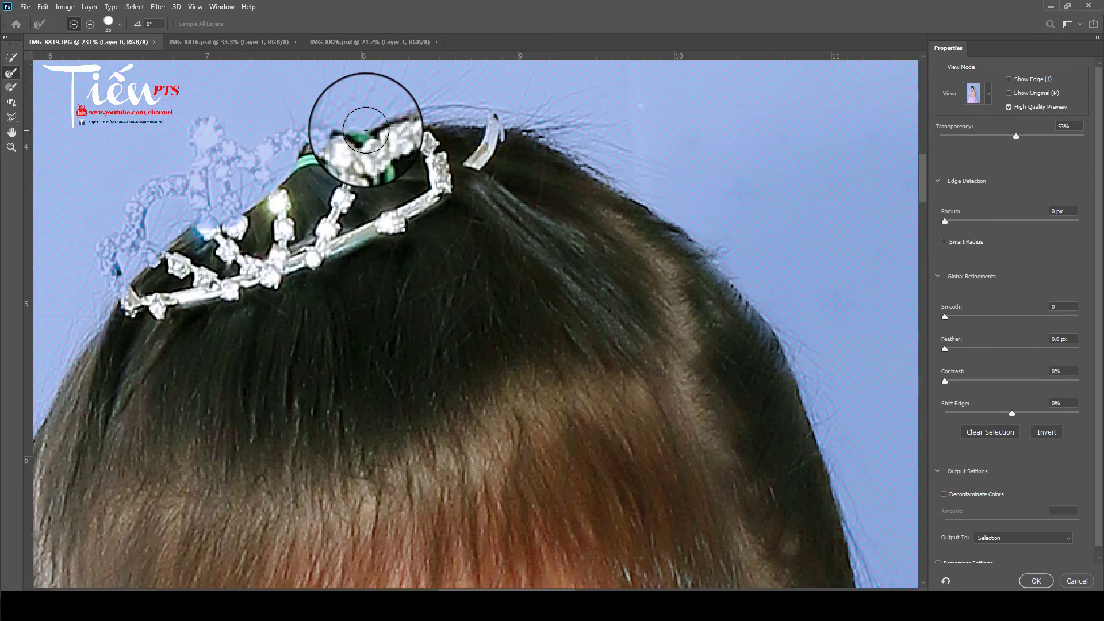
mouse_move(366, 130)
left_mouse_down()
mouse_move(209, 149)
mouse_move(173, 184)
mouse_move(133, 200)
mouse_move(98, 246)
mouse_move(148, 259)
mouse_move(290, 162)
mouse_move(217, 234)
mouse_move(143, 217)
mouse_move(153, 276)
left_mouse_up()
key("ctrl+minus")
key("ctrl+minus")
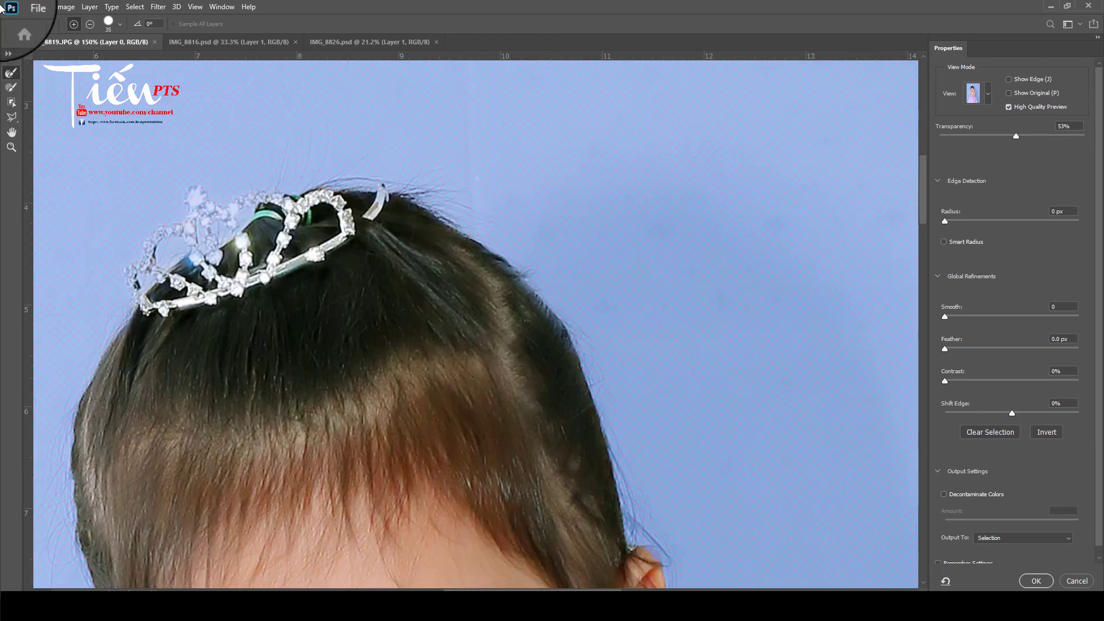
scroll(493, 352, "down", 5)
mouse_move(636, 423)
left_mouse_down()
mouse_move(630, 458)
mouse_move(593, 434)
mouse_move(629, 350)
mouse_move(530, 247)
left_mouse_up()
scroll(484, 249, "down", 3)
scroll(483, 250, "left", 5)
mouse_move(316, 468)
left_mouse_down()
mouse_move(303, 431)
mouse_move(283, 420)
mouse_move(340, 509)
mouse_move(259, 361)
mouse_move(219, 207)
left_mouse_up()
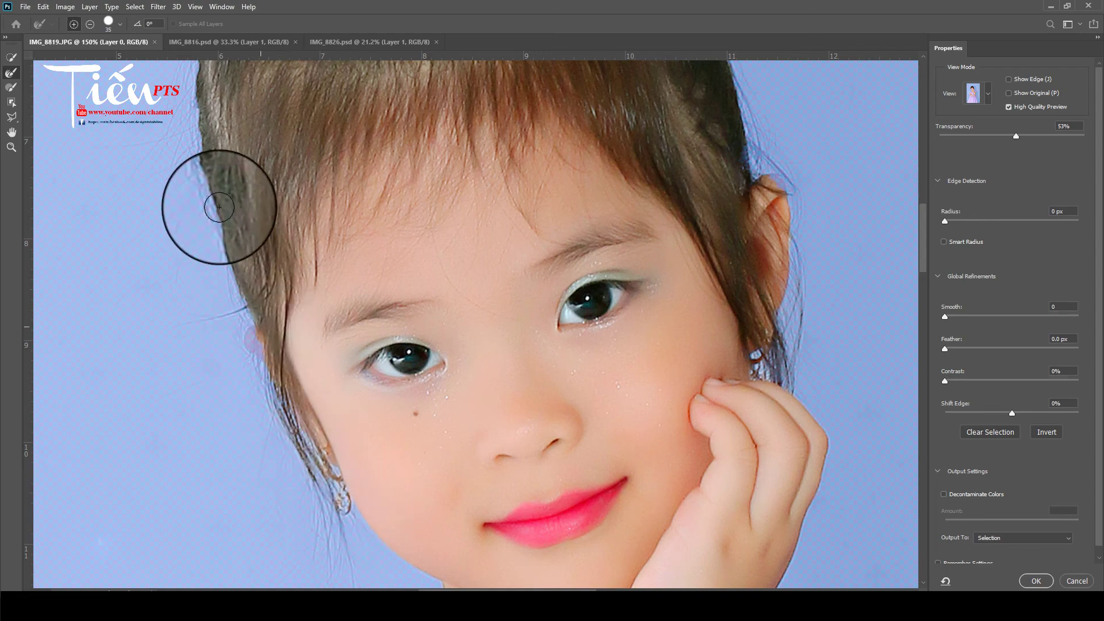
scroll(112, 220, "up", 2)
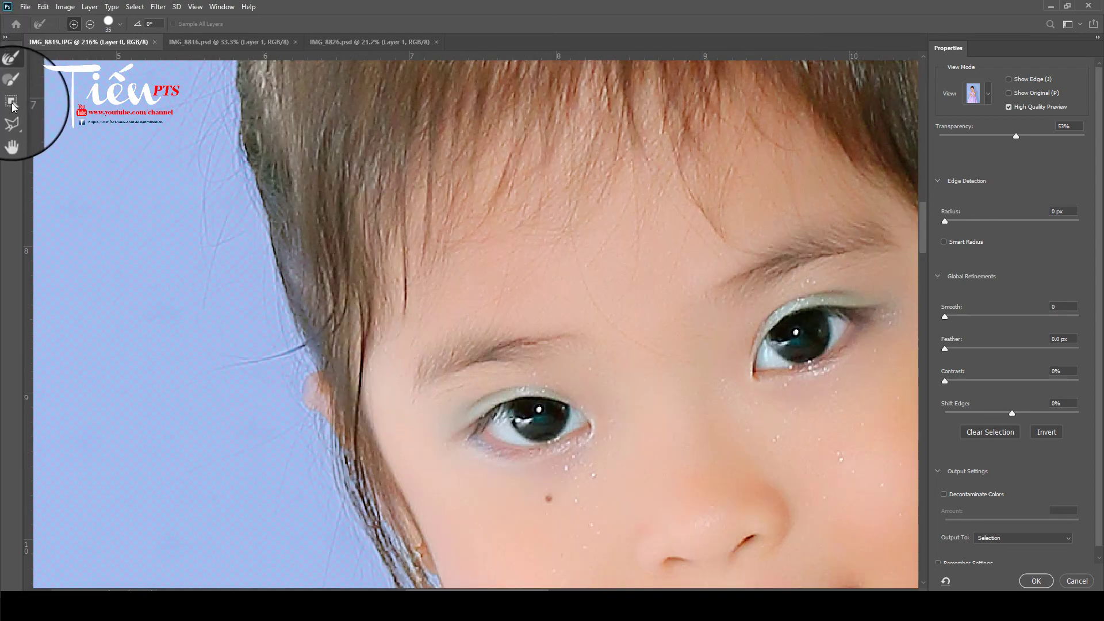
- Subtract the backdrop patch beside the ear with an Object Selection box in subtract mode
left_click(12, 103)
left_click_drag(278, 361, 353, 435)
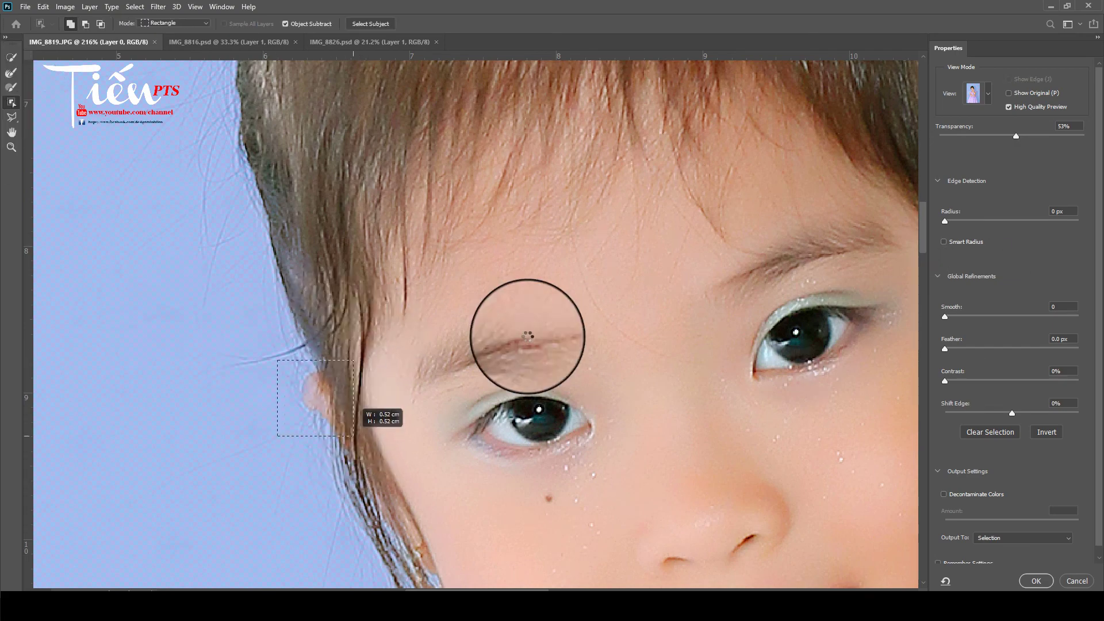
scroll(302, 382, "up", 1)
scroll(310, 381, "down", 2)
scroll(311, 381, "down", 3)
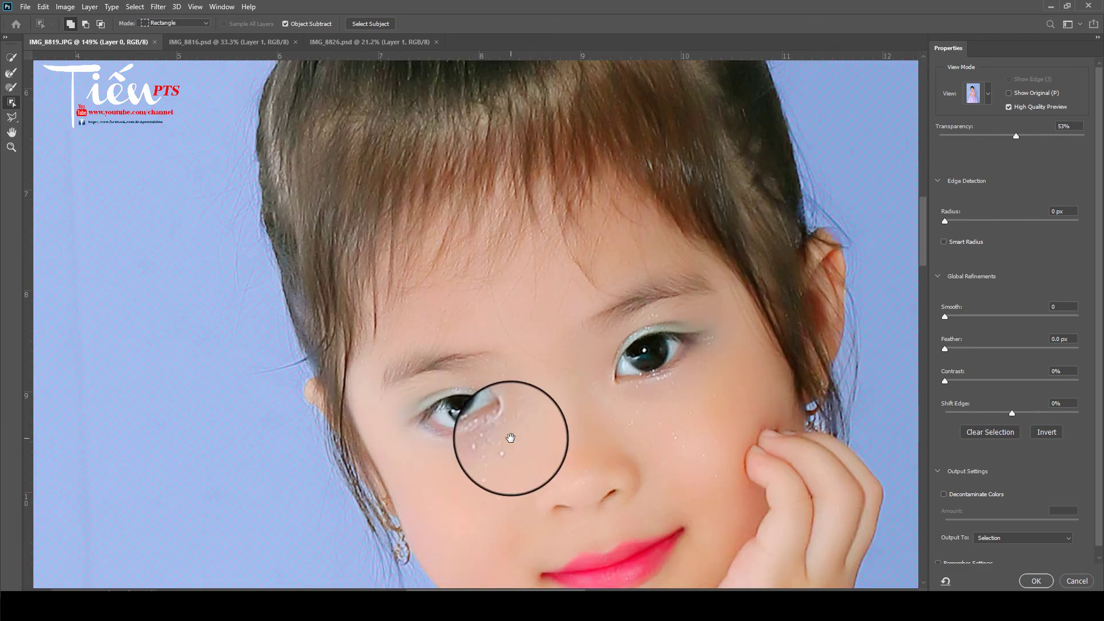
scroll(505, 431, "down", 5)
- Scroll through the preview to review the mask across shoulders, skirt and whole figure
scroll(480, 357, "up", 2)
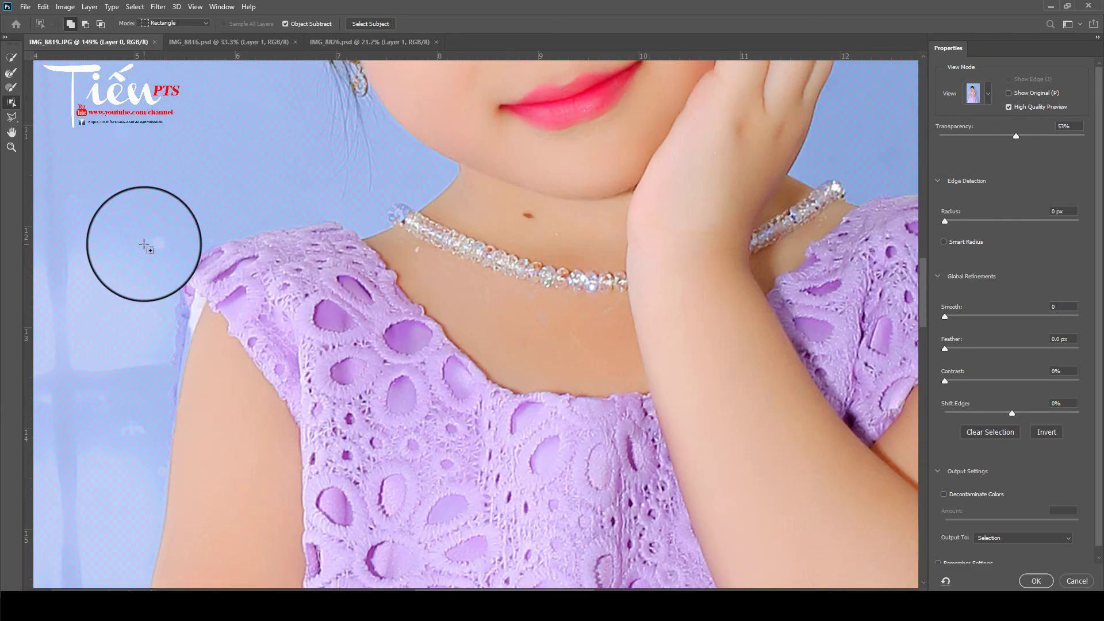
scroll(117, 184, "down", 2)
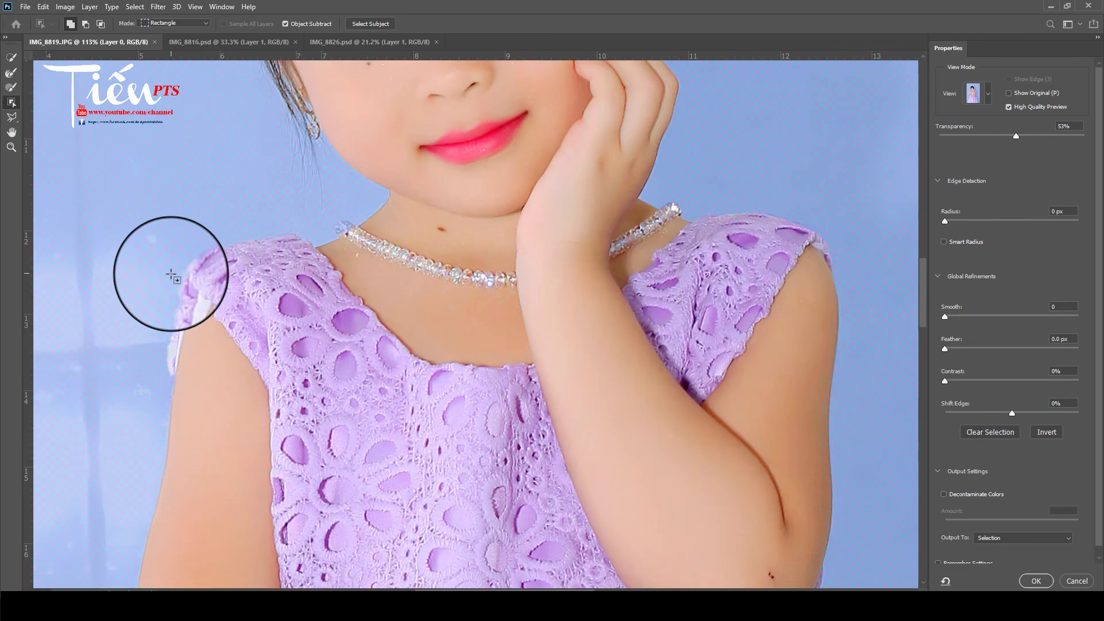
scroll(222, 284, "down", 2)
scroll(562, 390, "up", 2)
scroll(514, 382, "down", 3)
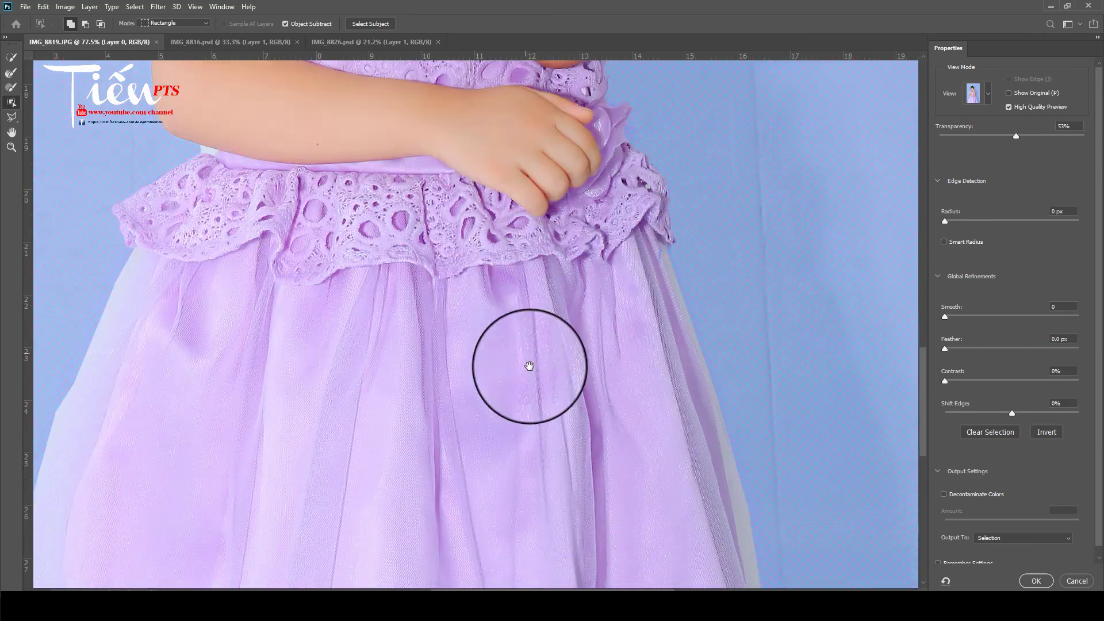
scroll(525, 364, "down", 2)
scroll(572, 414, "up", 2)
scroll(562, 506, "up", 4)
scroll(375, 505, "down", 2)
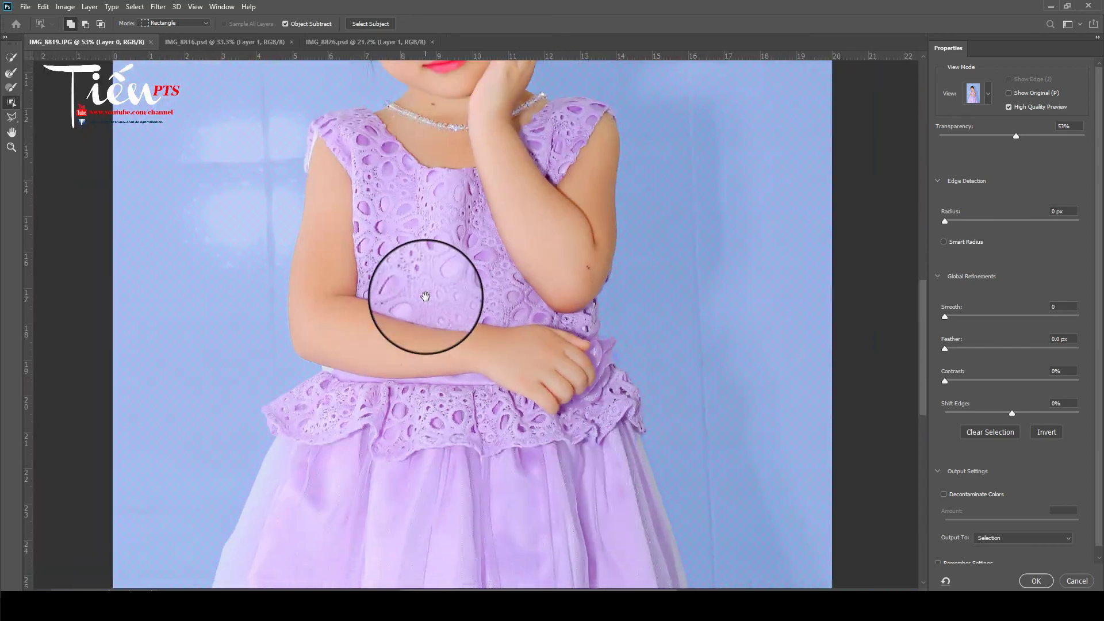
scroll(402, 198, "up", 4)
scroll(383, 370, "up", 1)
scroll(397, 289, "down", 1)
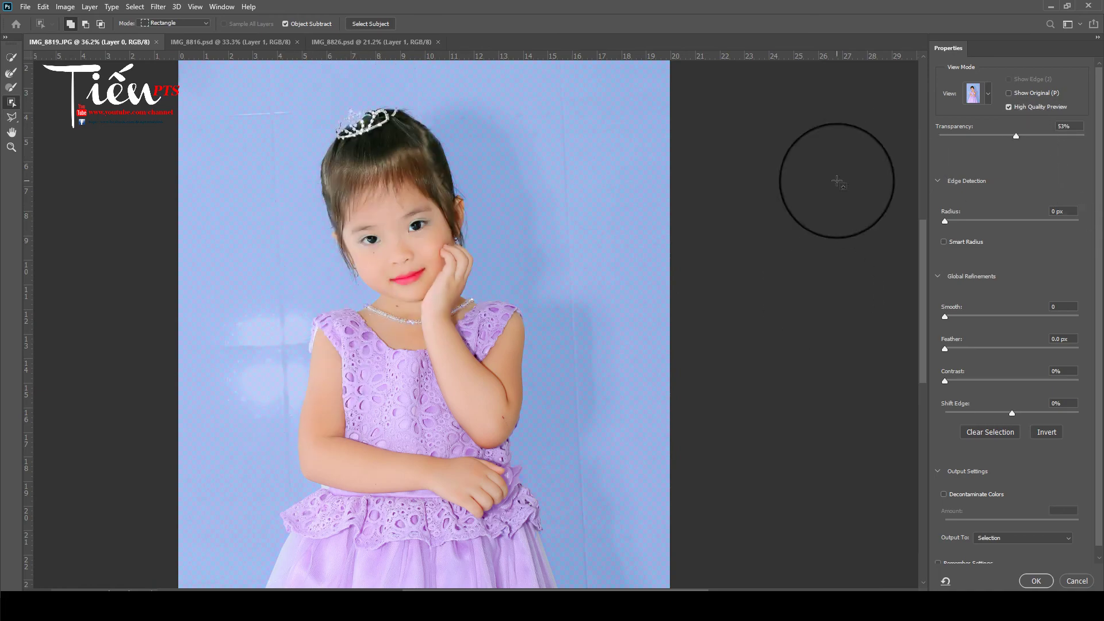
scroll(403, 357, "up", 1)
scroll(350, 431, "up", 5)
scroll(398, 389, "up", 3)
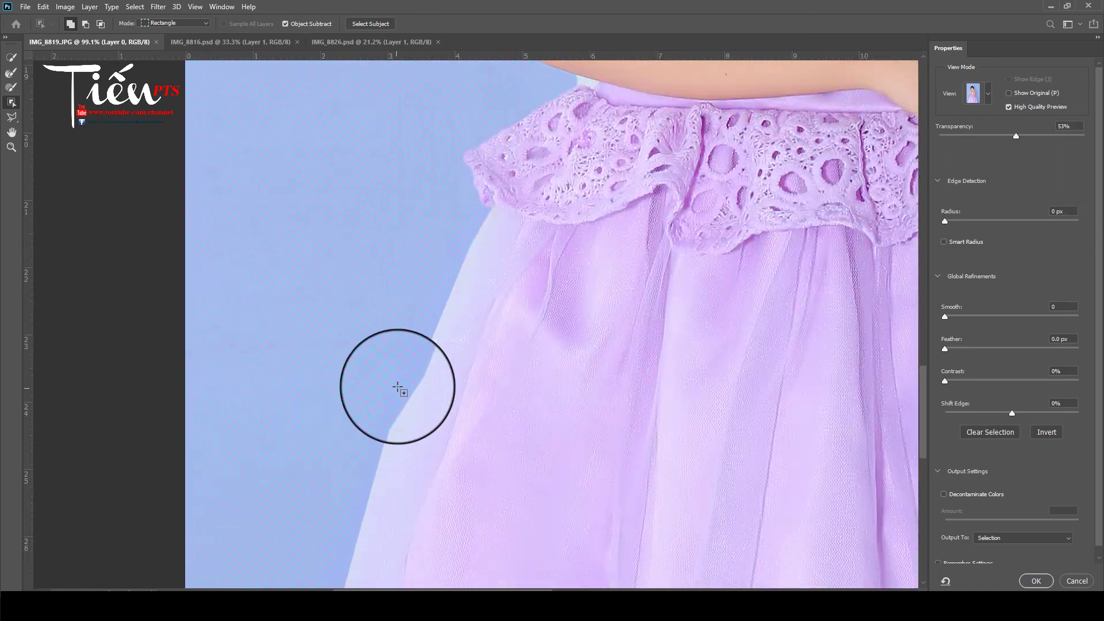
scroll(398, 389, "up", 2)
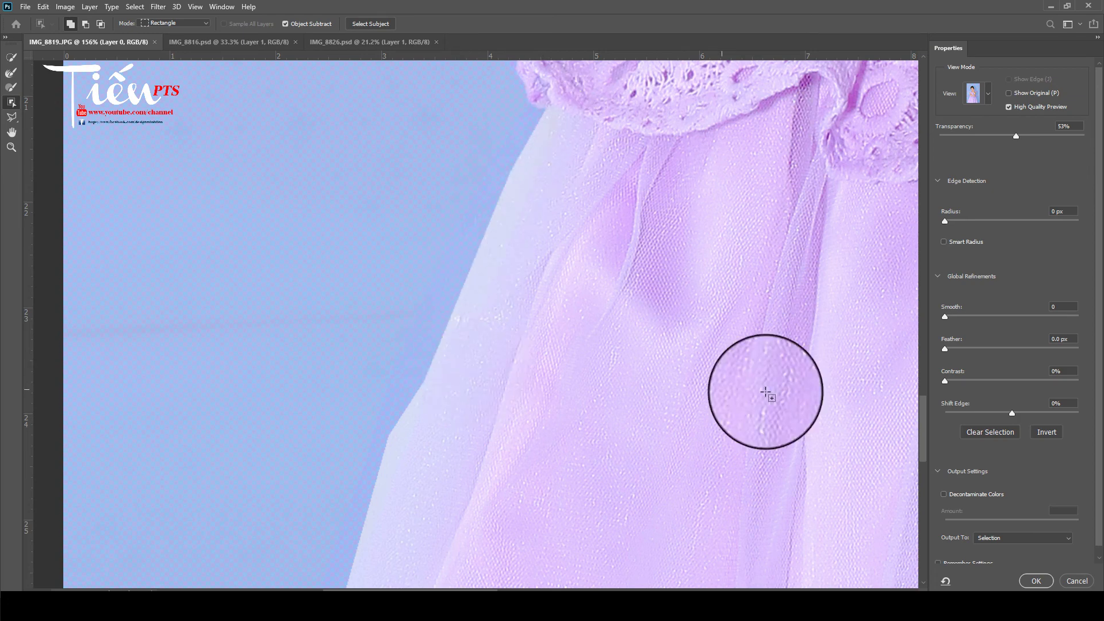
- Set Feather to 0.8 px and Output To New Layer, then fit the photo on screen
left_click_drag(951, 347, 951, 344)
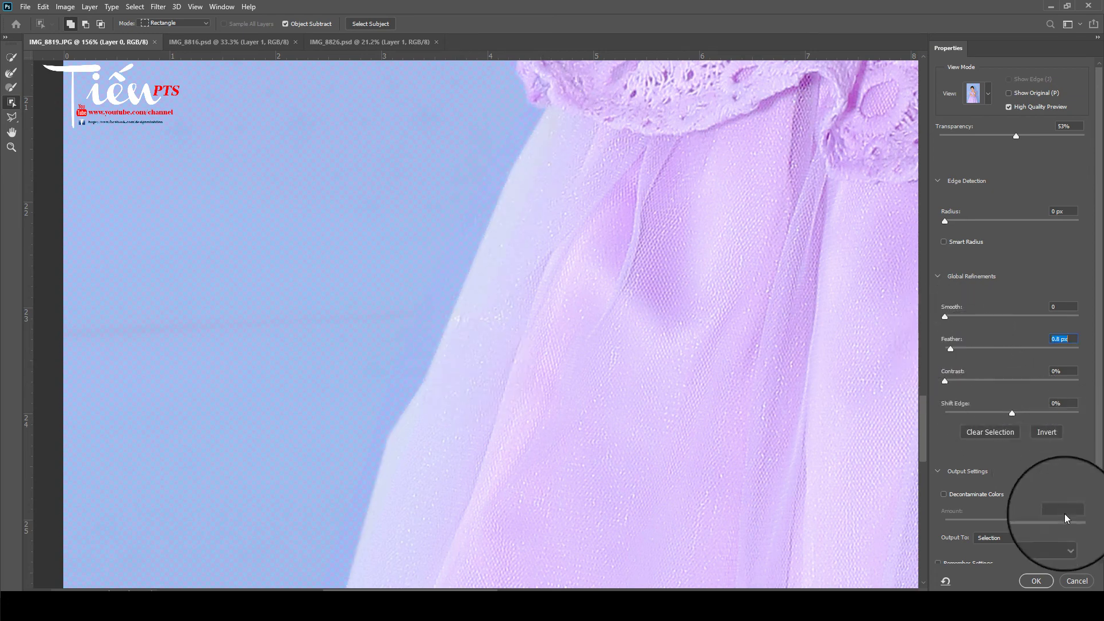
left_click(1015, 538)
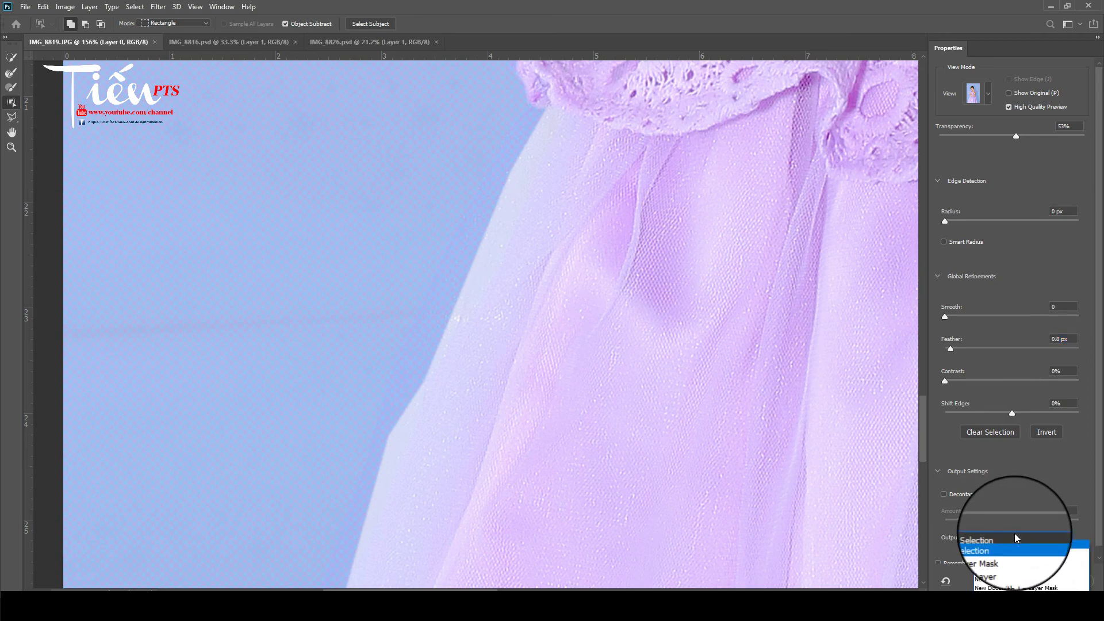
left_click(998, 566)
scroll(568, 339, "up", 5)
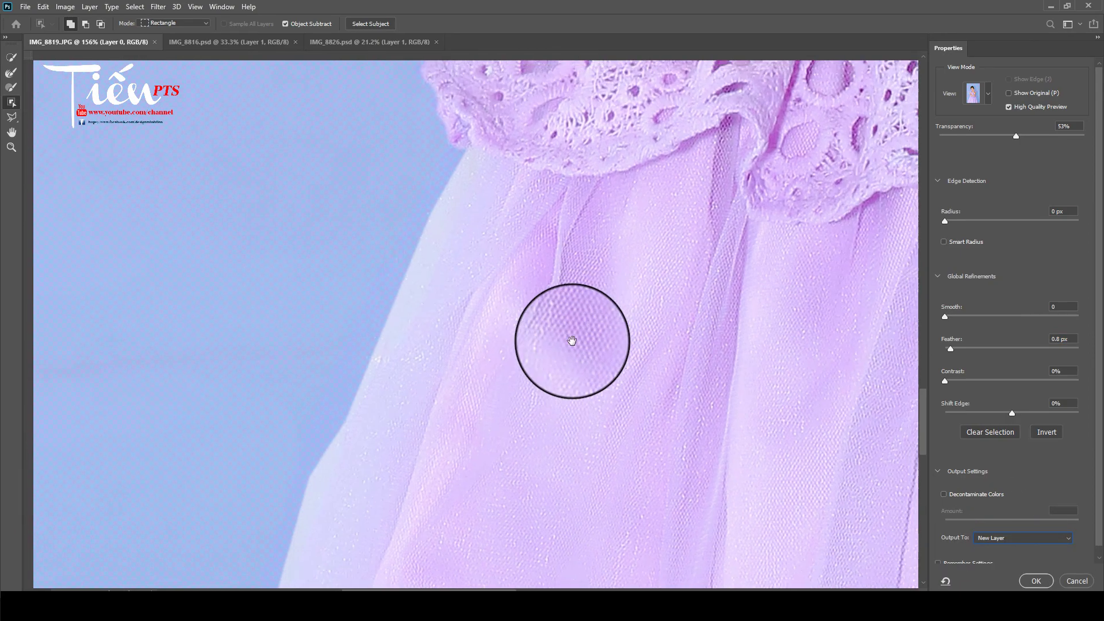
scroll(395, 340, "right", 10)
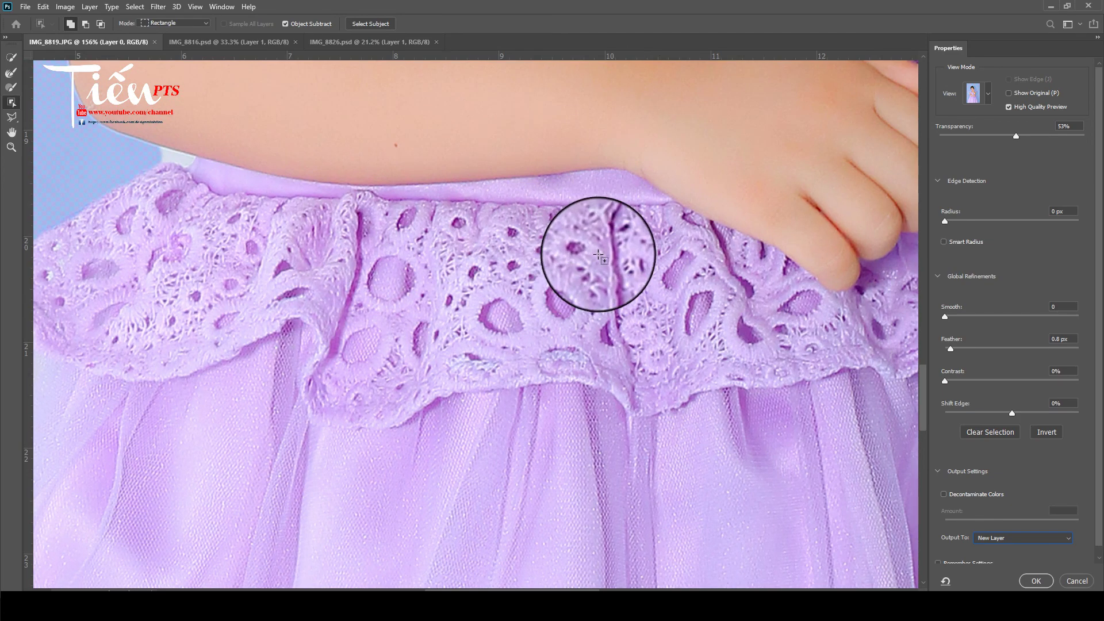
key("ctrl+0")
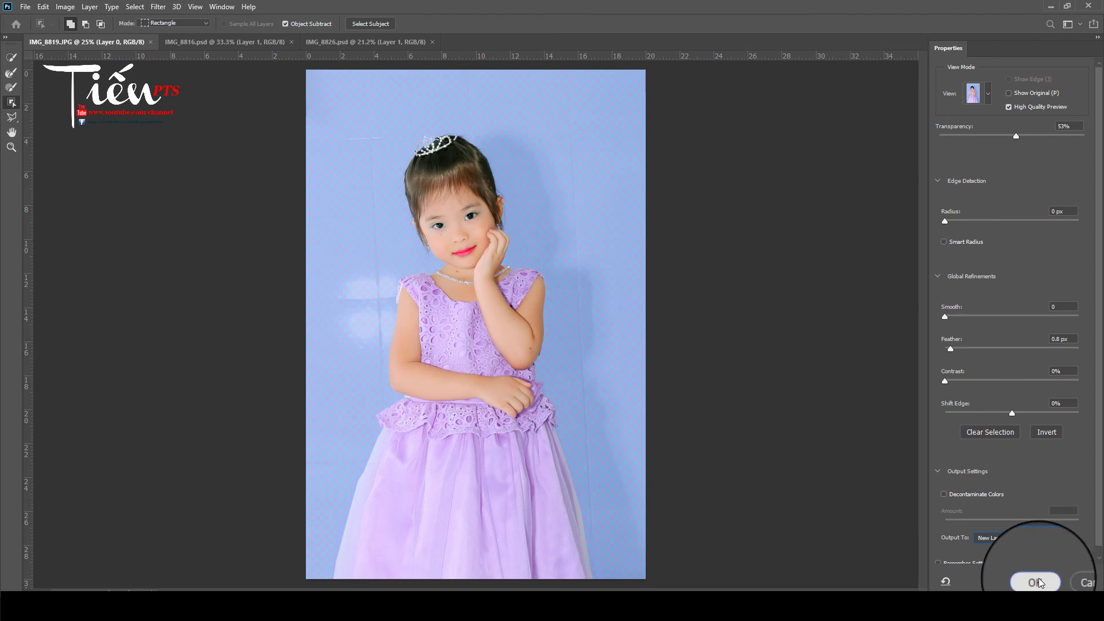
- Apply the edge refinement to create the cut-out layer and hide the original Background
key("Return")
left_click(907, 170)
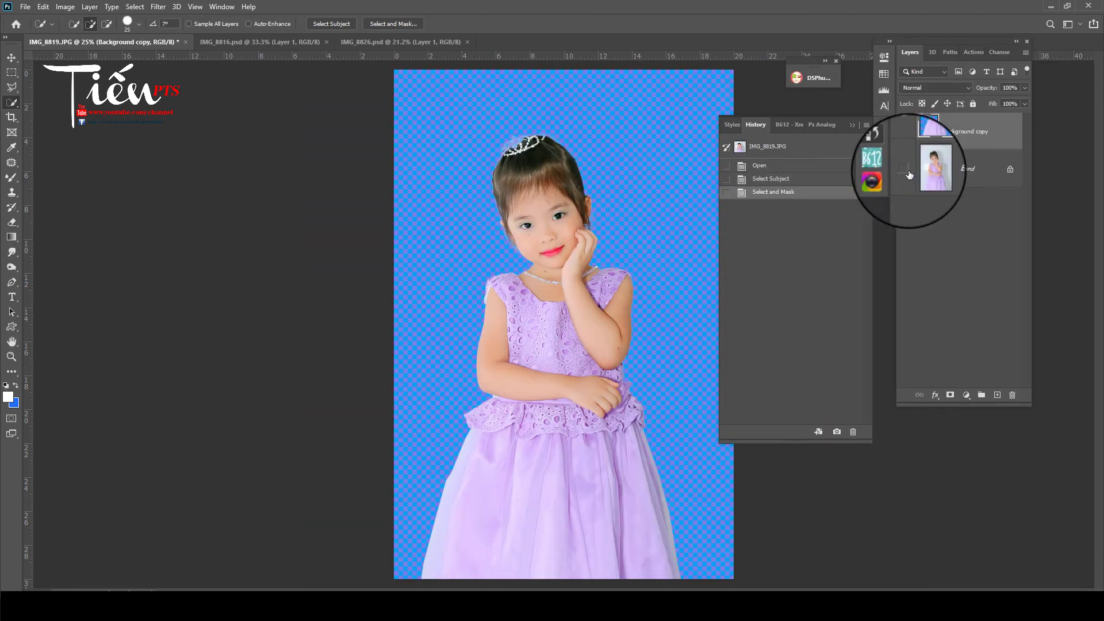
left_click(907, 171)
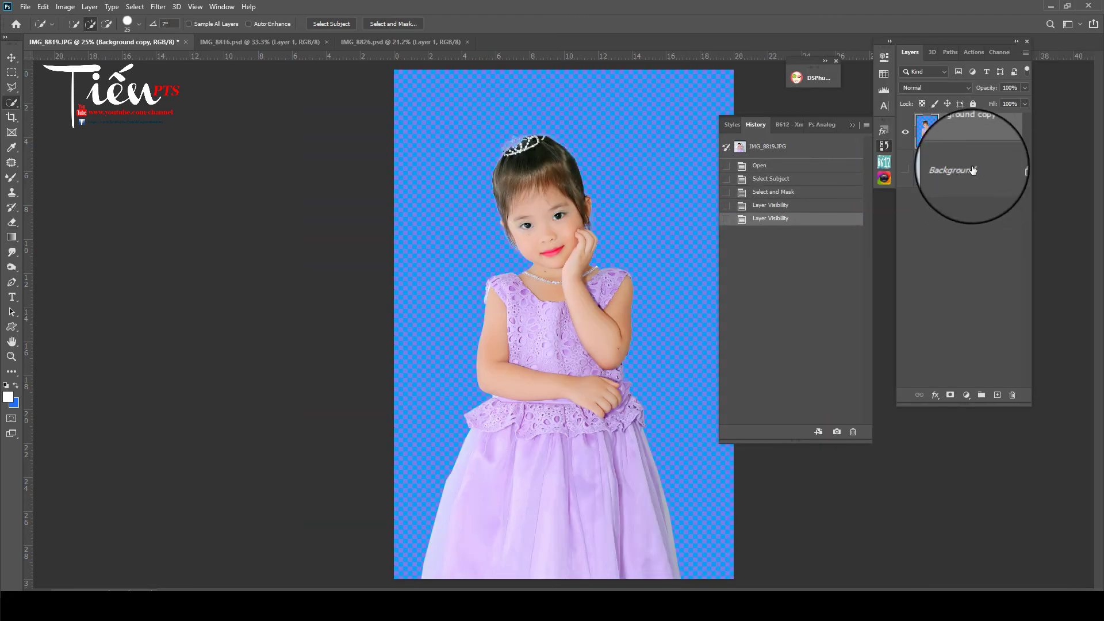
- Add a new layer above Background and fill it with the solid blue foreground colour
left_click(972, 170)
left_click(998, 397)
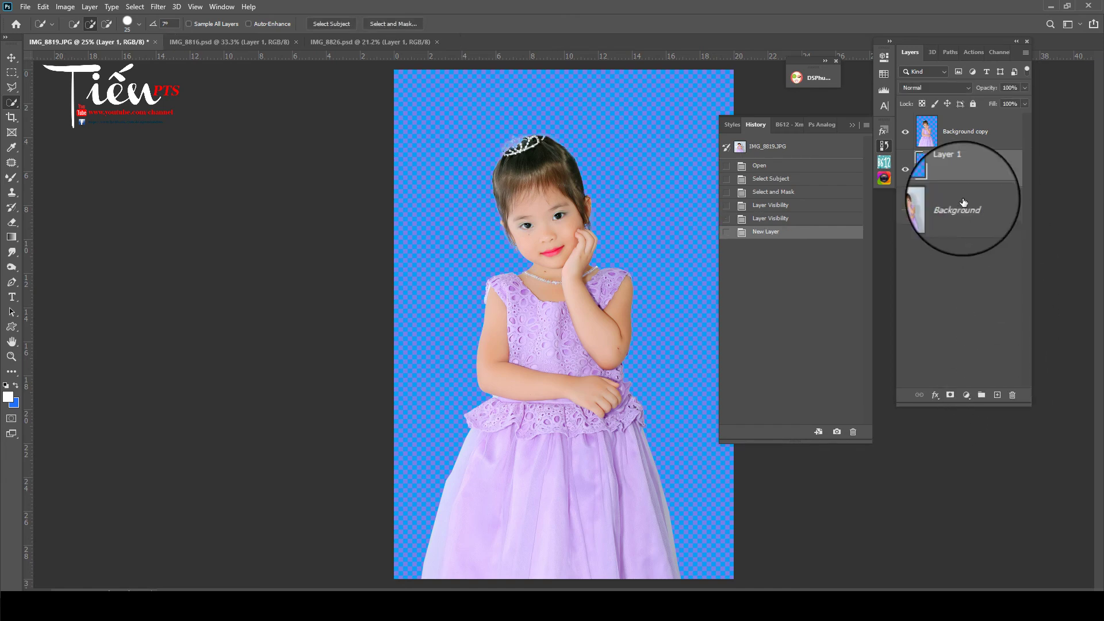
key("ctrl+BackSpace")
scroll(507, 198, "up", 2)
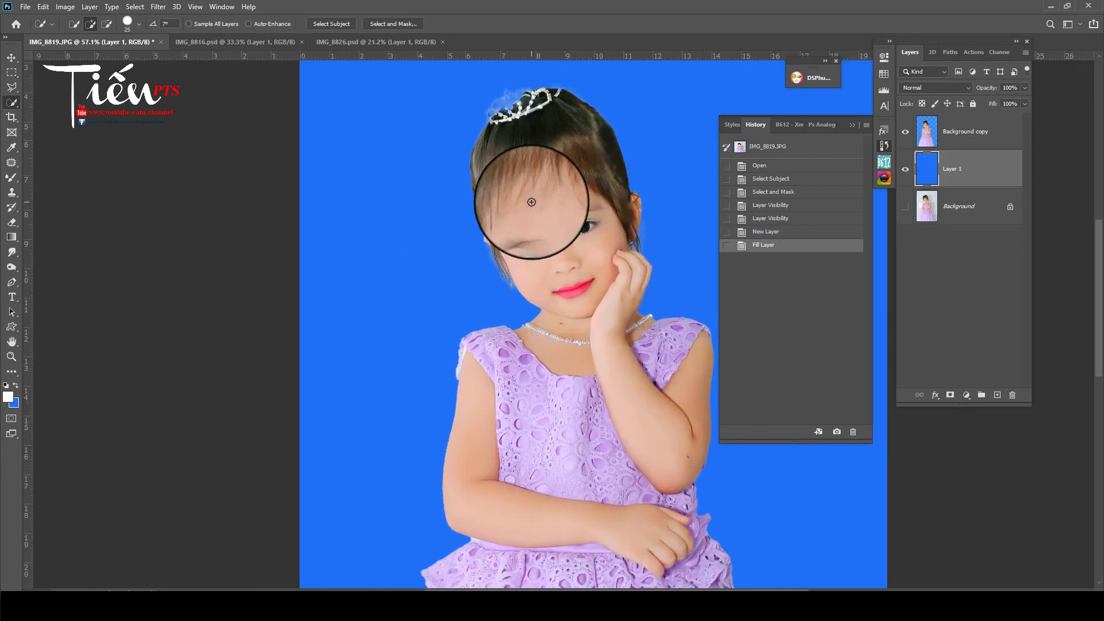
scroll(535, 204, "up", 2)
- Zoom in on the tiara and hairline to inspect the hair edges against the blue
left_click_drag(535, 205, 341, 320)
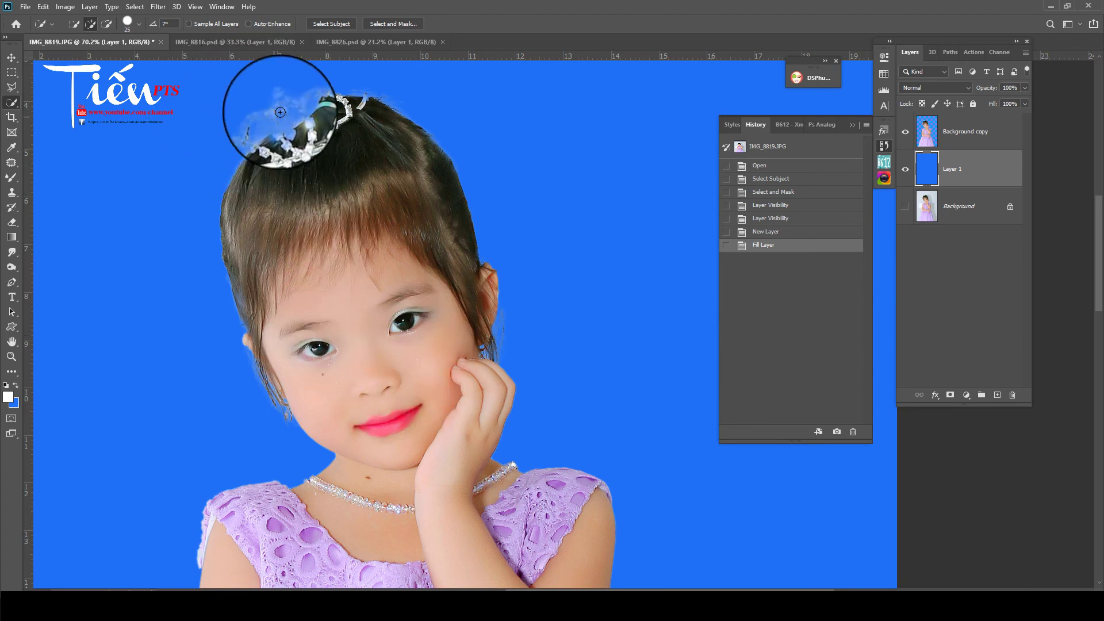
left_click_drag(321, 320, 306, 408)
scroll(306, 408, "up", 3)
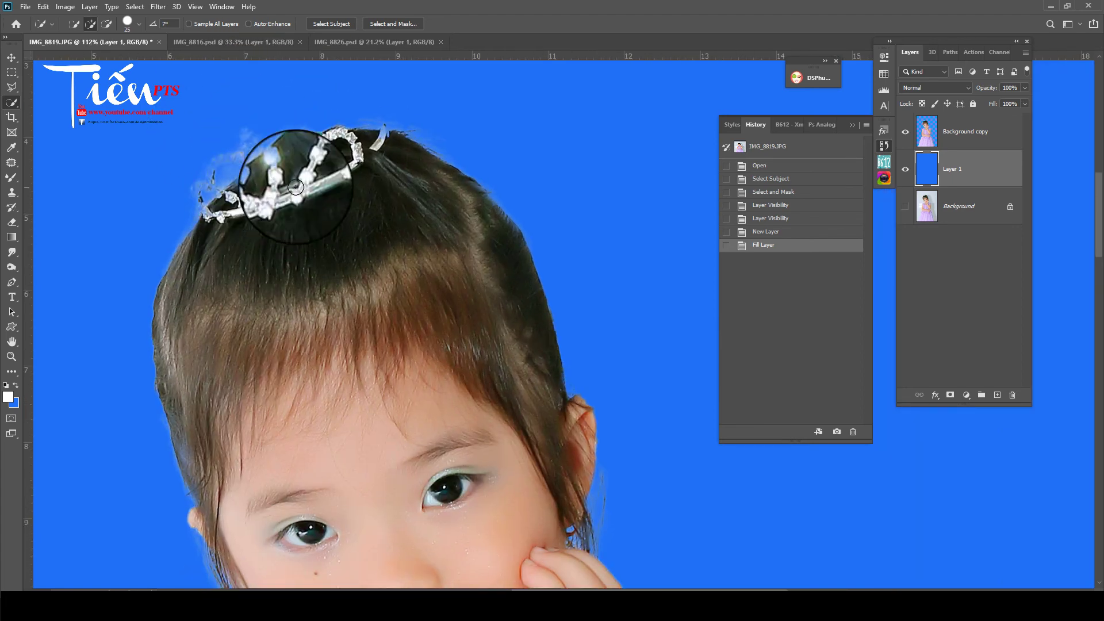
scroll(394, 375, "down", 2)
key("ctrl+r")
scroll(420, 193, "up", 3)
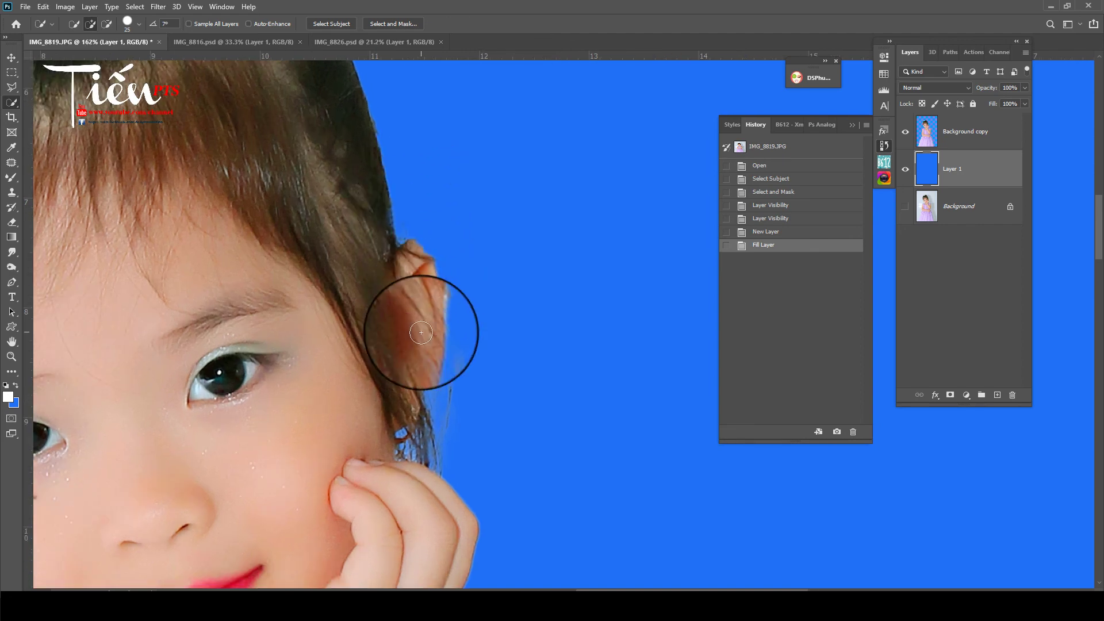
left_click(357, 42)
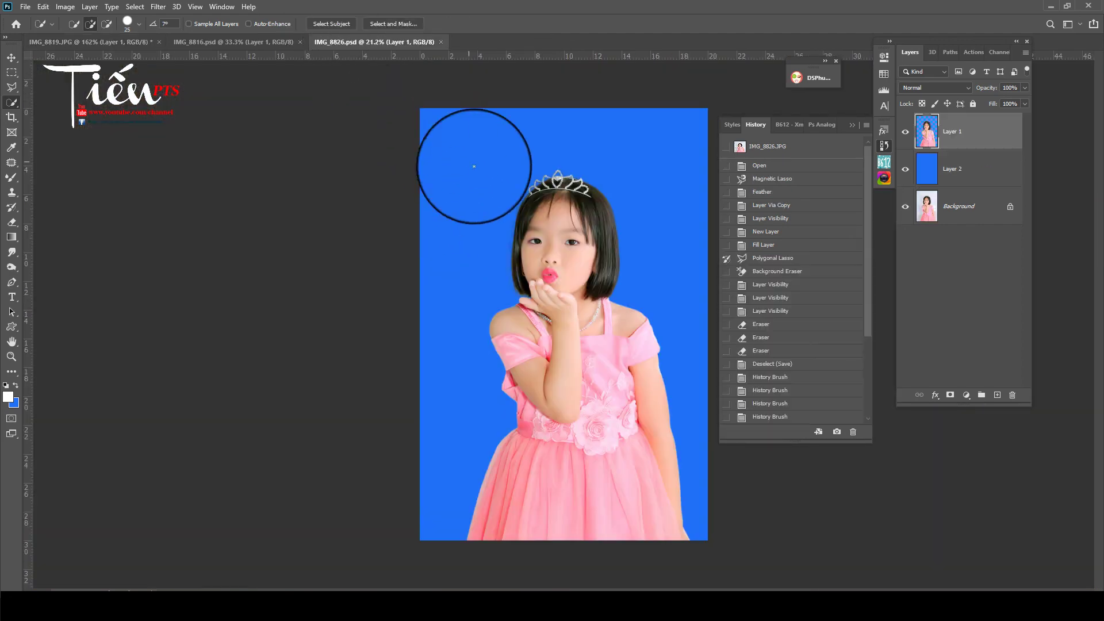
scroll(604, 246, "up", 3)
scroll(538, 268, "up", 2)
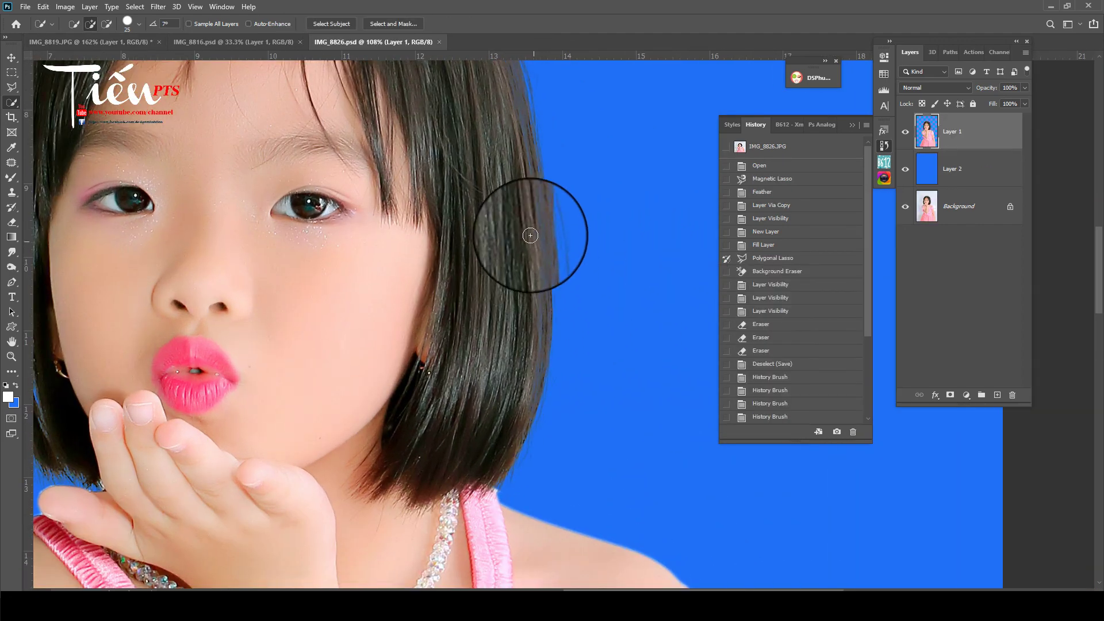
left_click_drag(309, 347, 555, 388)
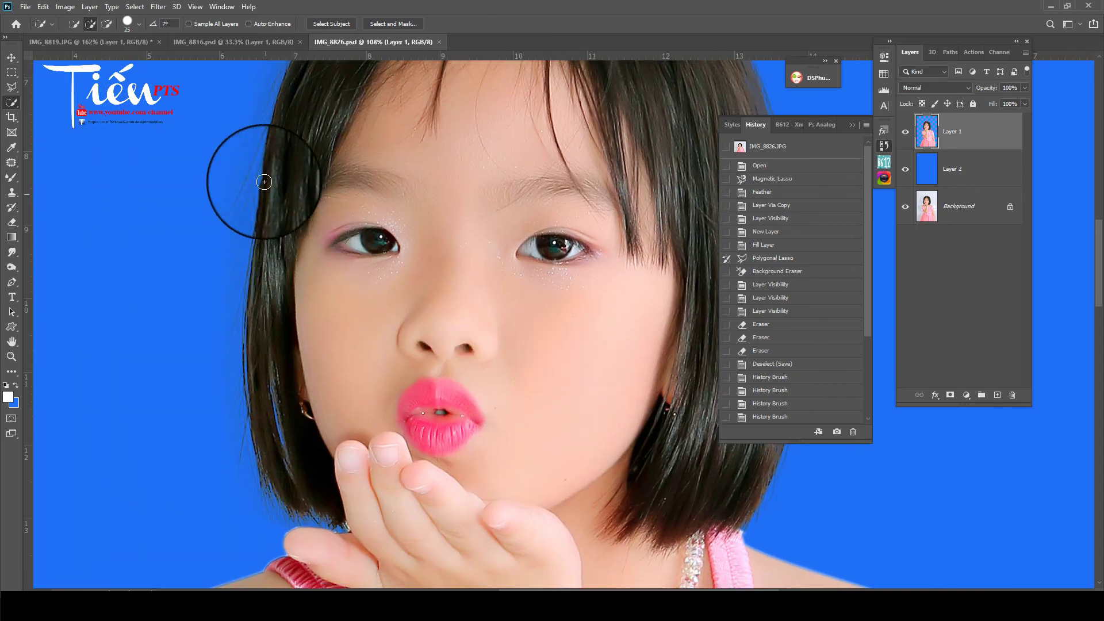
left_click_drag(278, 134, 88, 178)
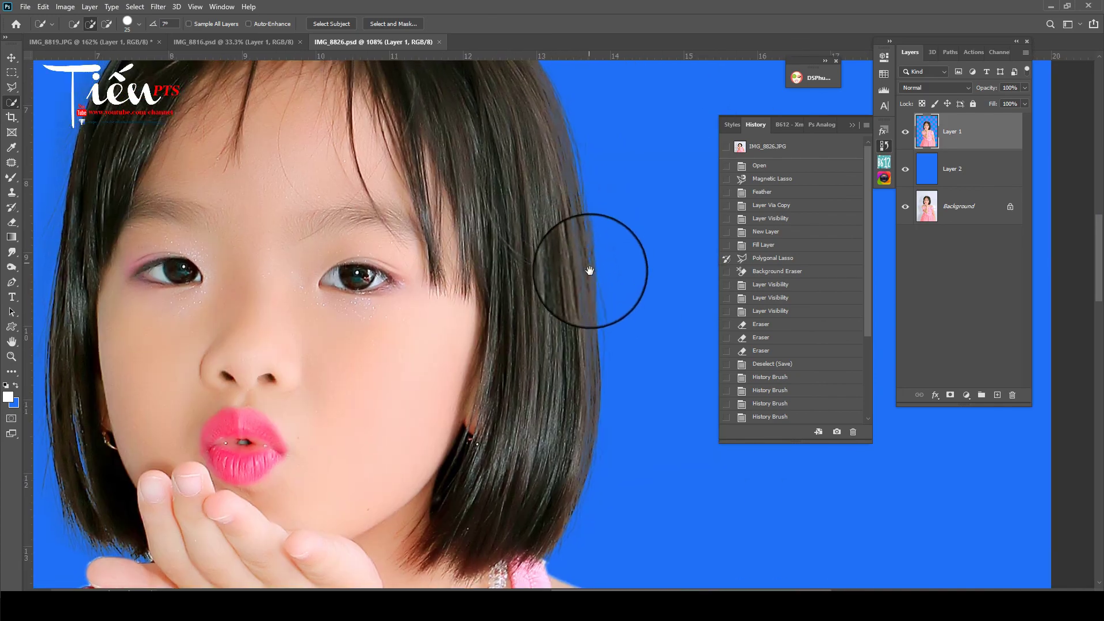
left_click_drag(587, 264, 533, 355)
left_click_drag(493, 296, 606, 111)
left_click_drag(523, 466, 584, 258)
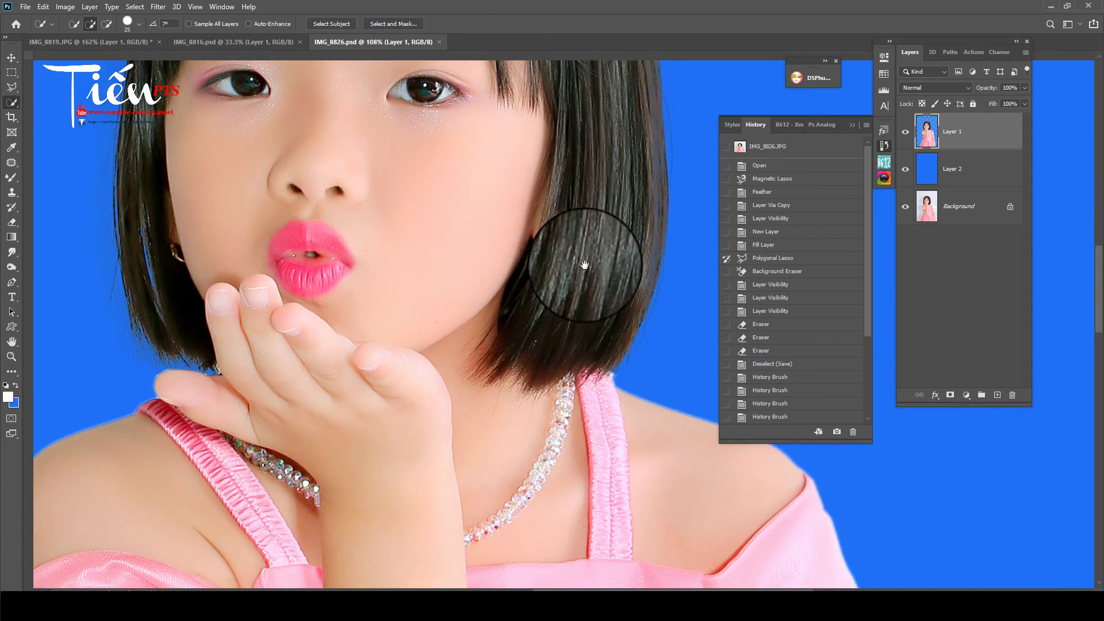
mouse_move(195, 235)
left_mouse_down()
mouse_move(284, 289)
mouse_move(340, 341)
left_mouse_up()
left_click_drag(624, 288, 448, 345)
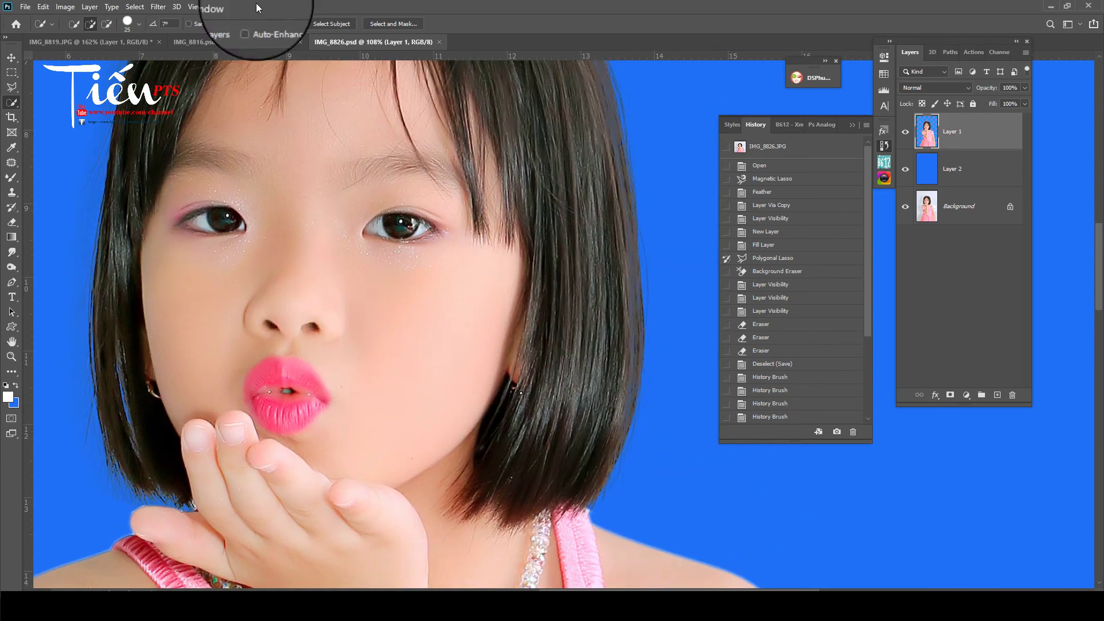
left_click(256, 42)
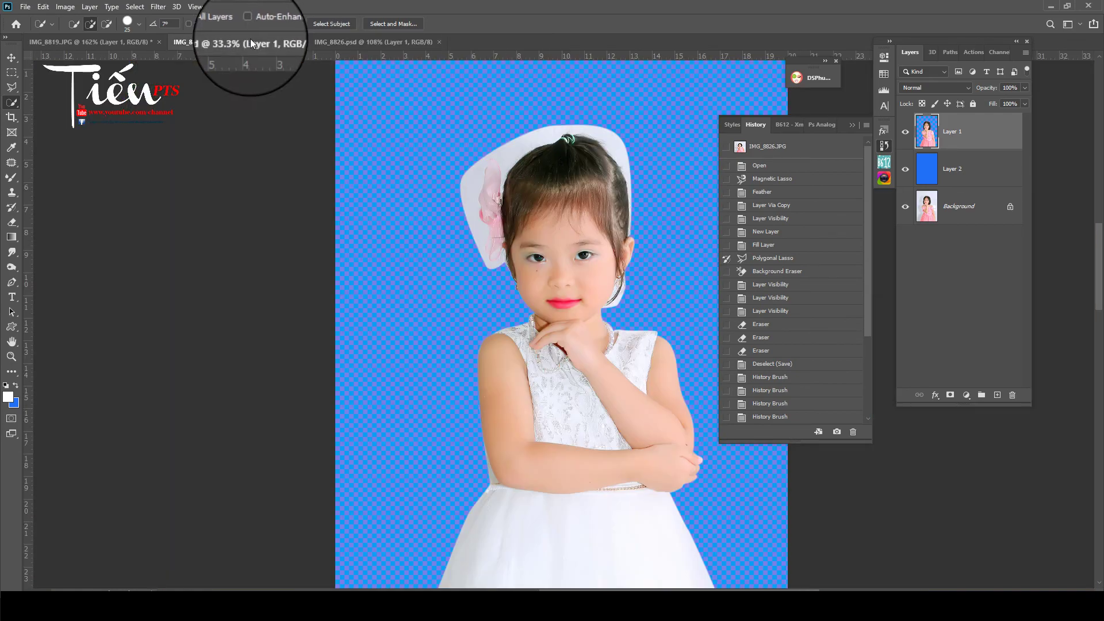
left_click(132, 41)
left_click_drag(382, 257, 317, 354)
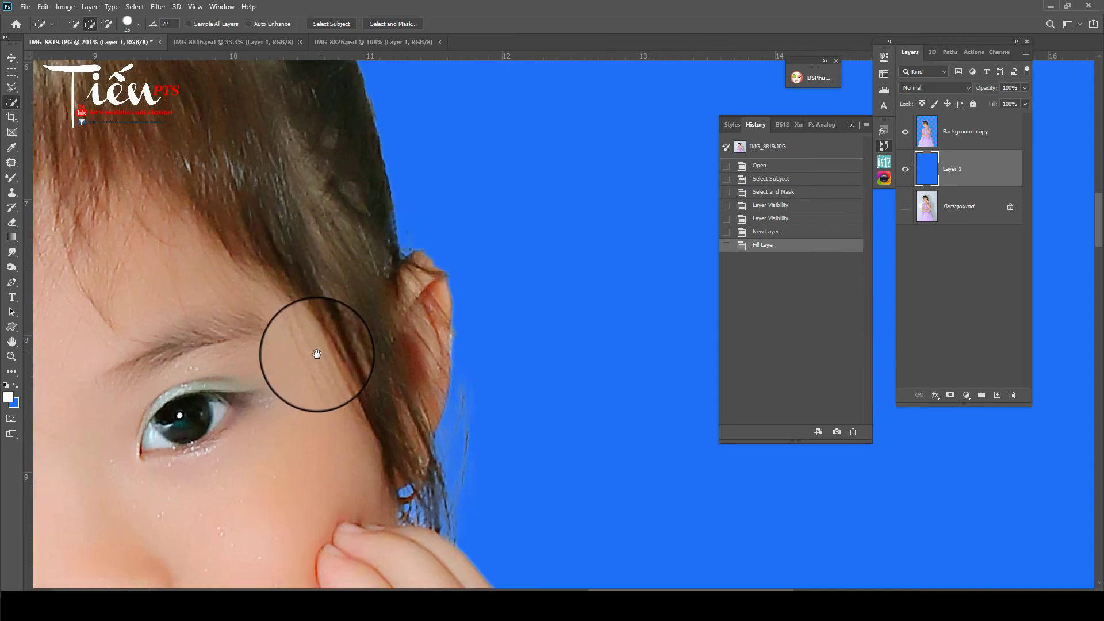
scroll(317, 354, "down", 5)
scroll(439, 365, "down", 5)
scroll(433, 320, "up", 4)
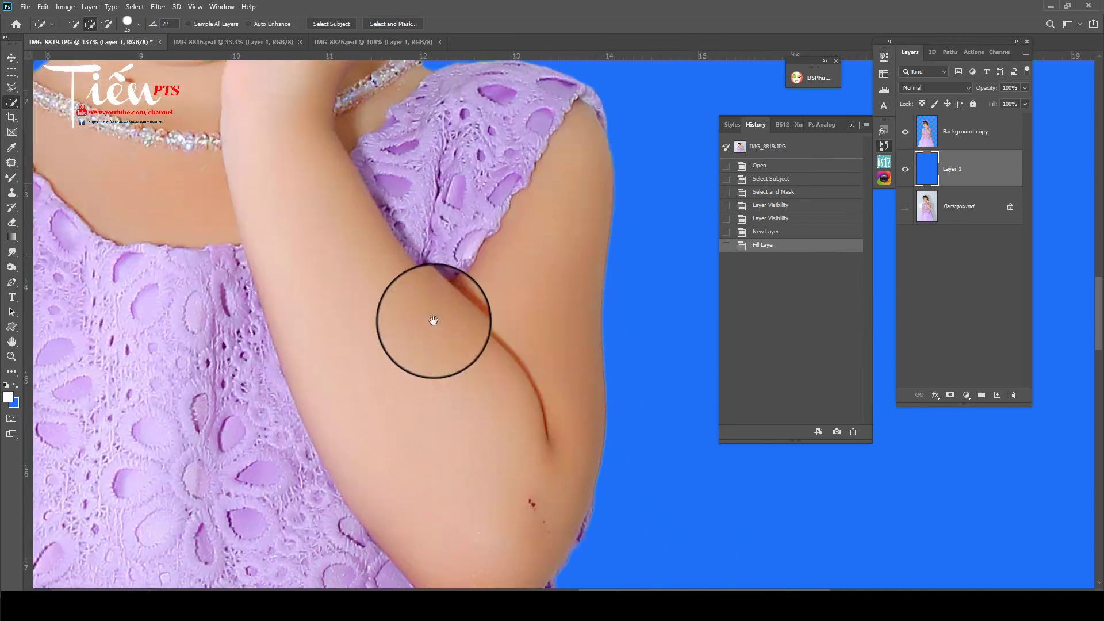
scroll(433, 320, "down", 2)
scroll(495, 316, "down", 3)
scroll(468, 288, "down", 2)
scroll(439, 315, "up", 3)
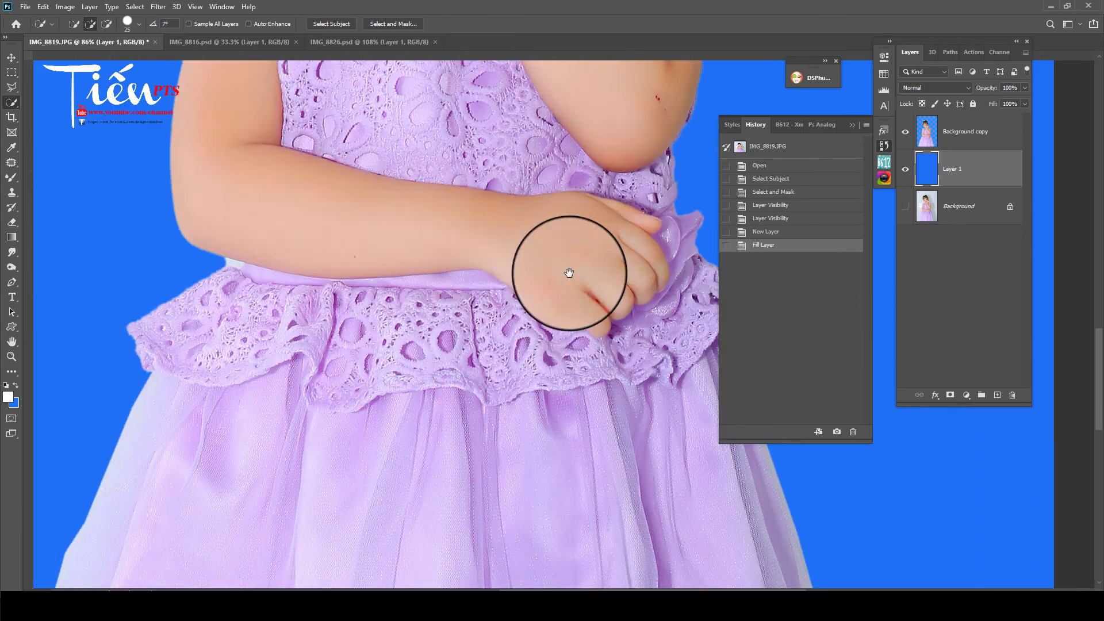
scroll(468, 271, "up", 4)
scroll(414, 247, "up", 4)
scroll(394, 321, "up", 2)
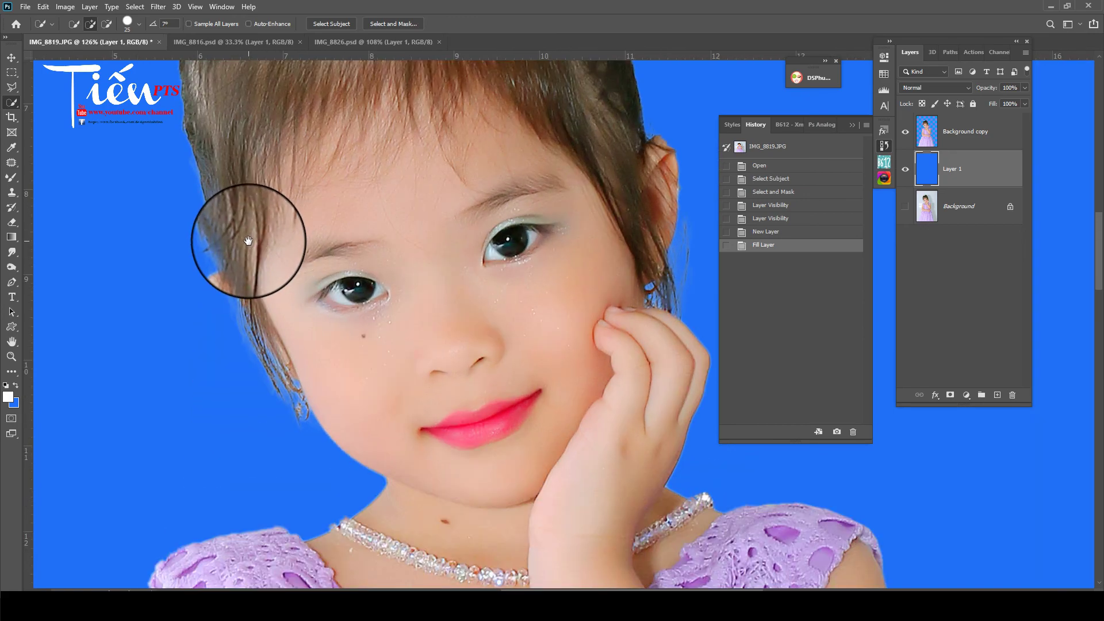
scroll(248, 240, "down", 2)
scroll(264, 222, "up", 1)
scroll(283, 192, "down", 3)
scroll(281, 201, "down", 3)
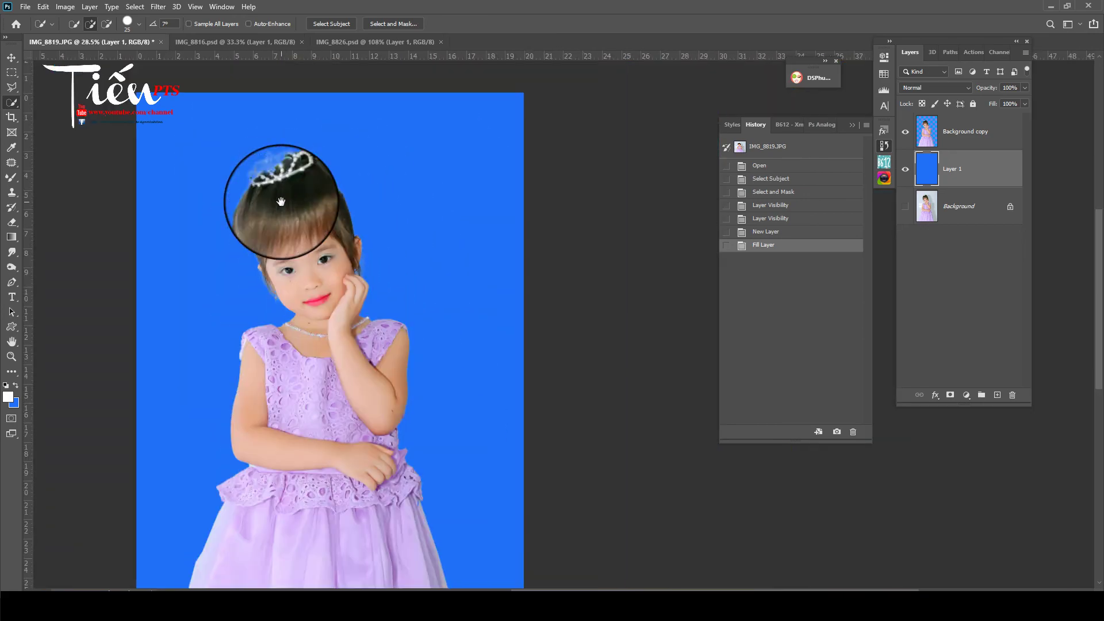
scroll(281, 201, "down", 1)
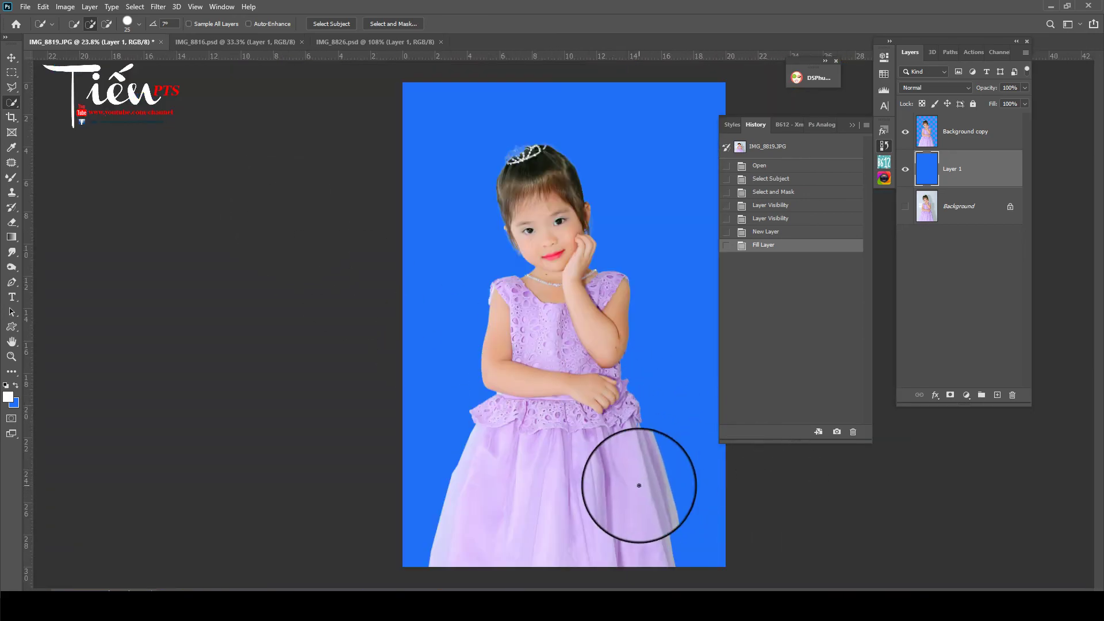
scroll(593, 320, "up", 1)
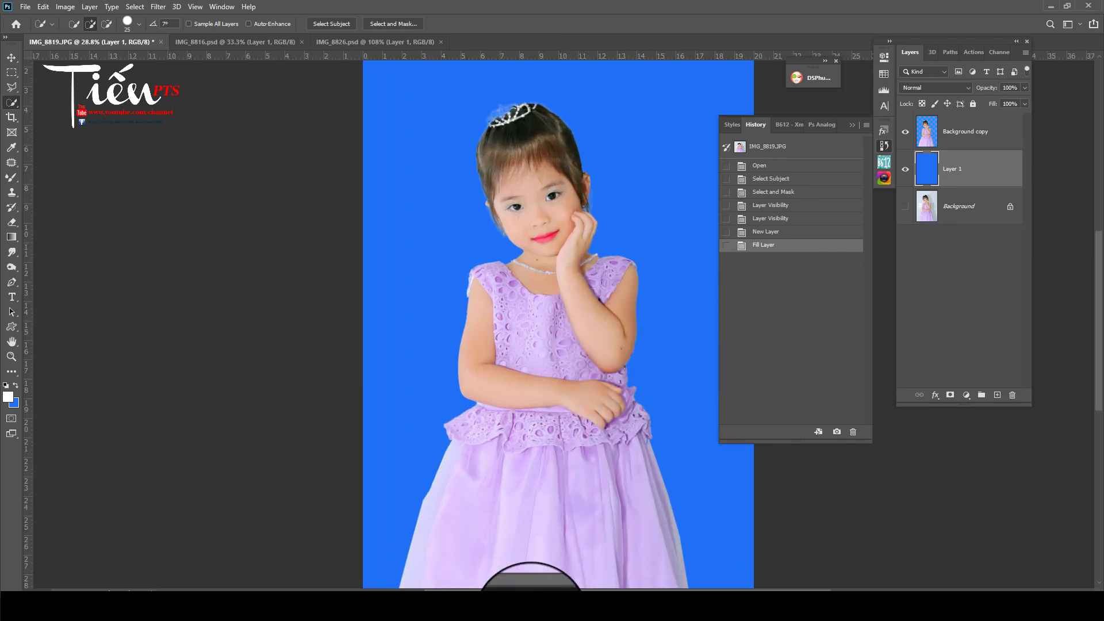